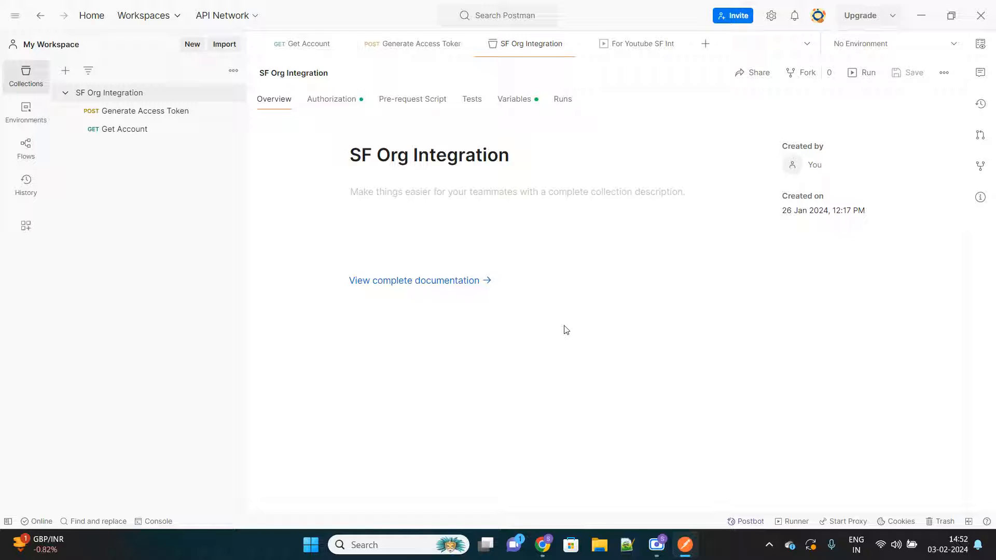
Step: Open the Get Account request in the SF Org Integration collection and send it
mouse_move(685, 541)
click(122, 133)
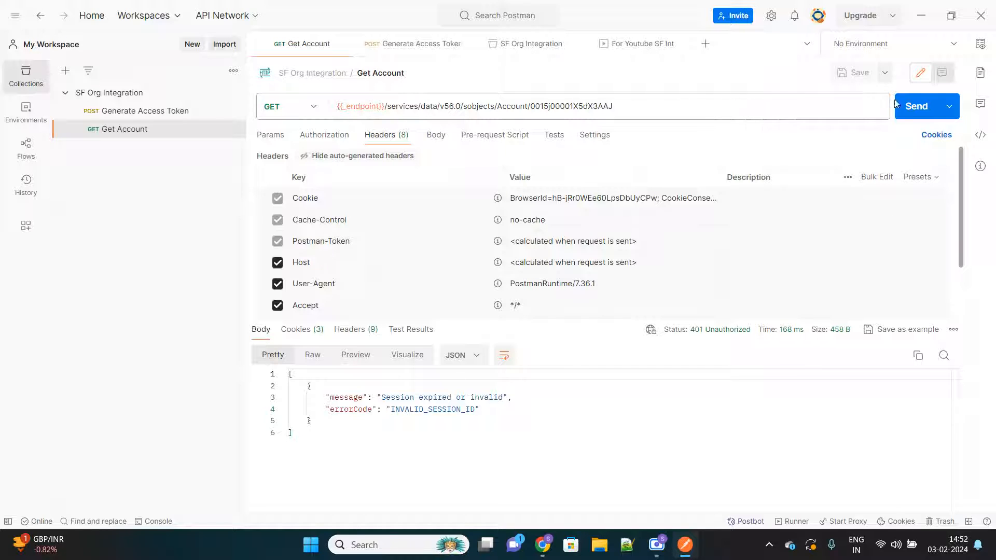
click(916, 107)
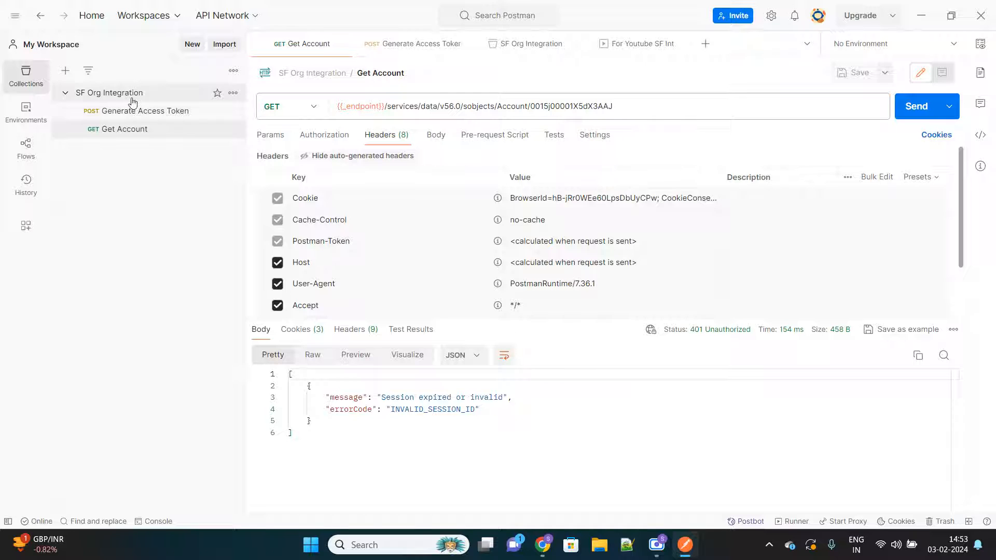
Step: Send the Generate Access Token request and highlight the start of the access token in its response
click(142, 113)
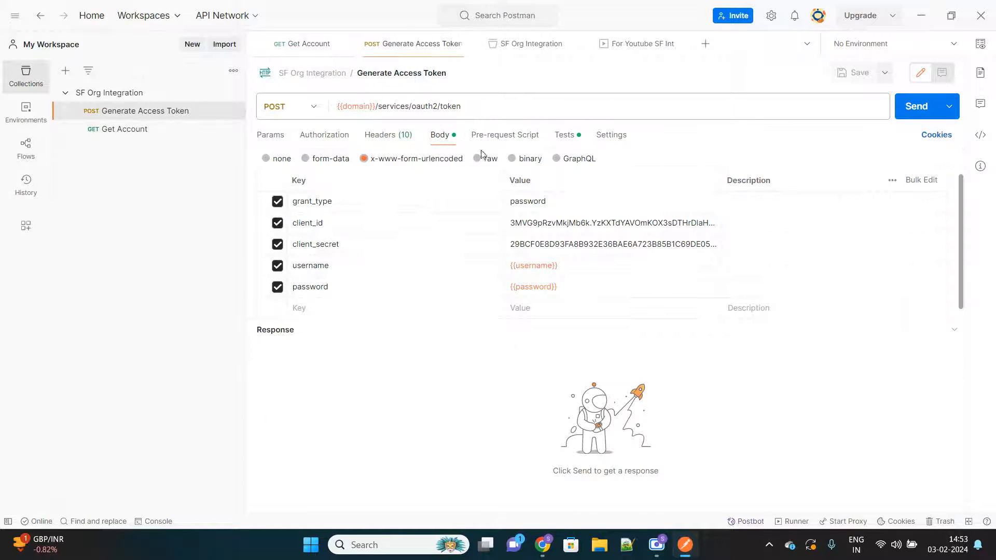
click(123, 133)
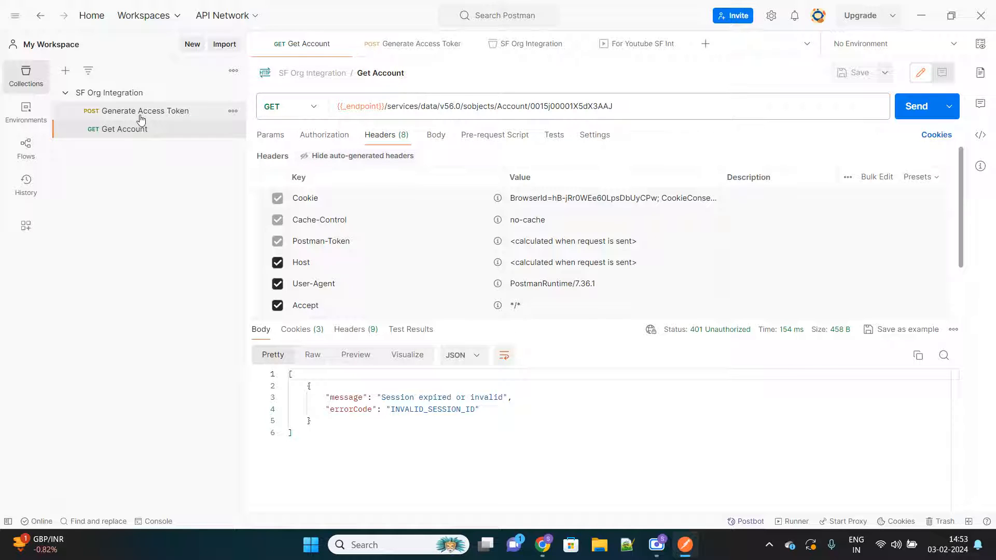
click(141, 114)
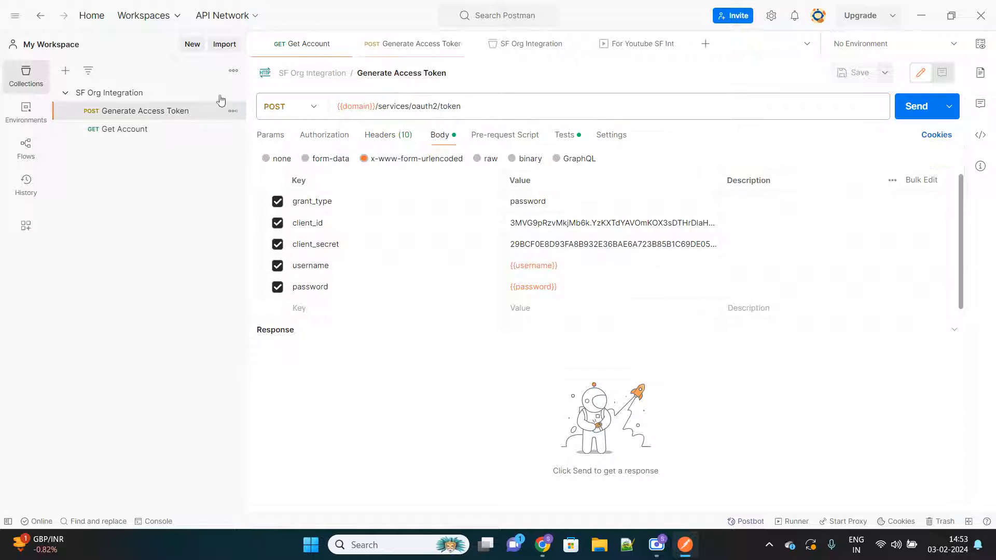
click(911, 109)
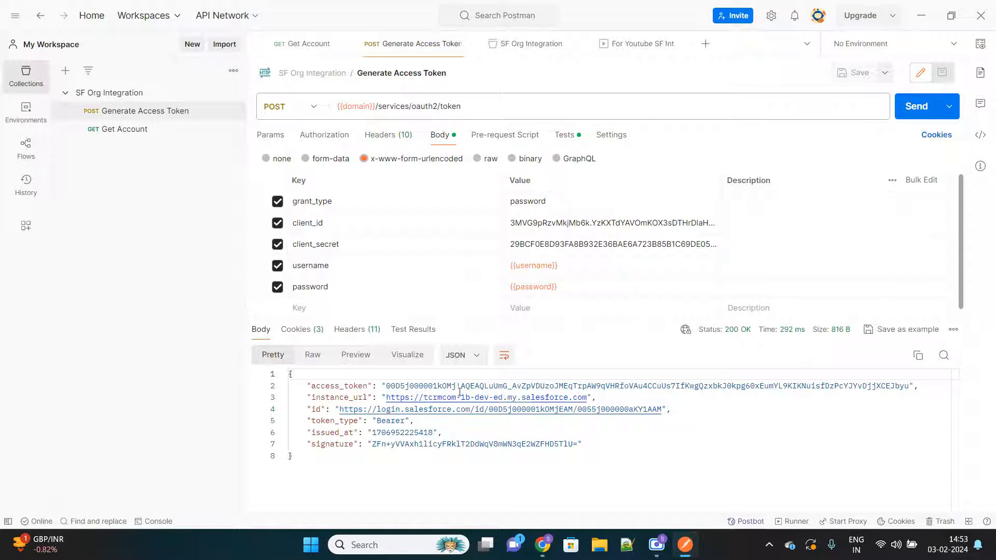
double_click(438, 386)
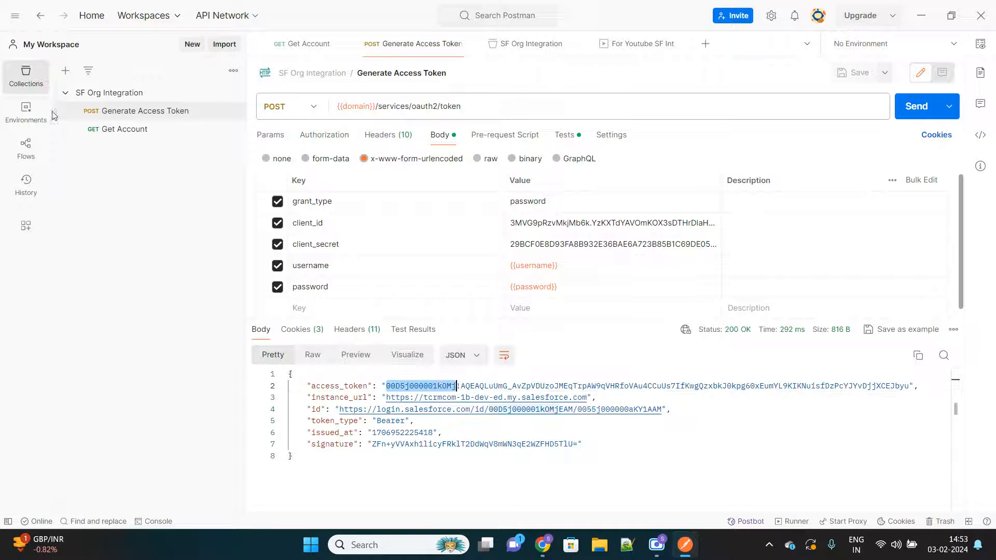
Step: Send the Get Account request again with the new access token and look through the account record in the response
click(136, 130)
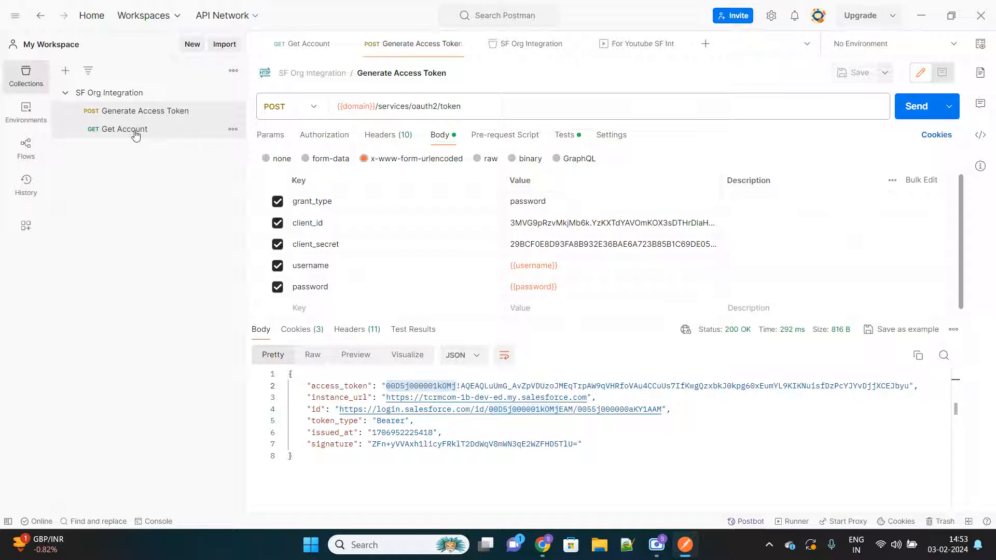
click(902, 106)
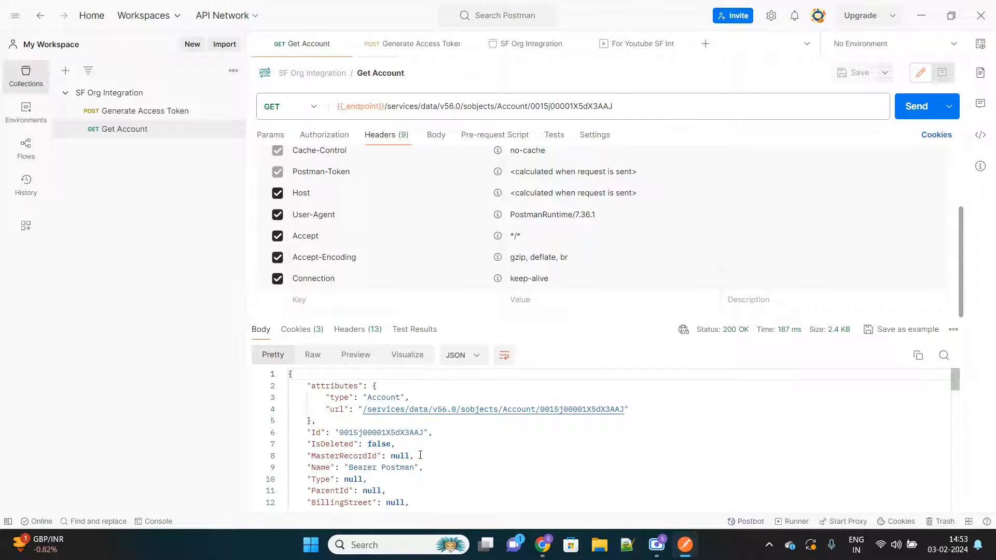
scroll(420, 455, down, 4)
scroll(363, 441, up, 4)
click(139, 115)
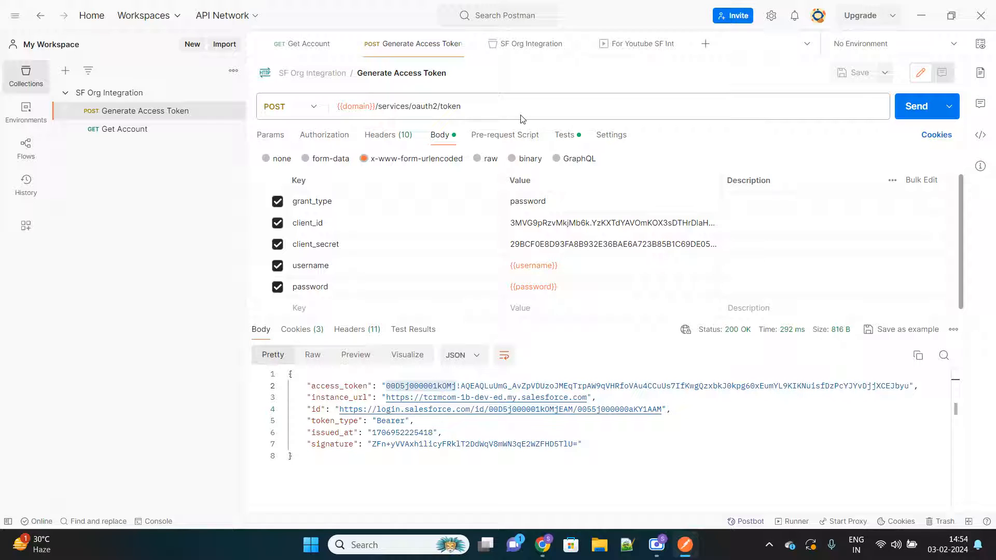
click(119, 140)
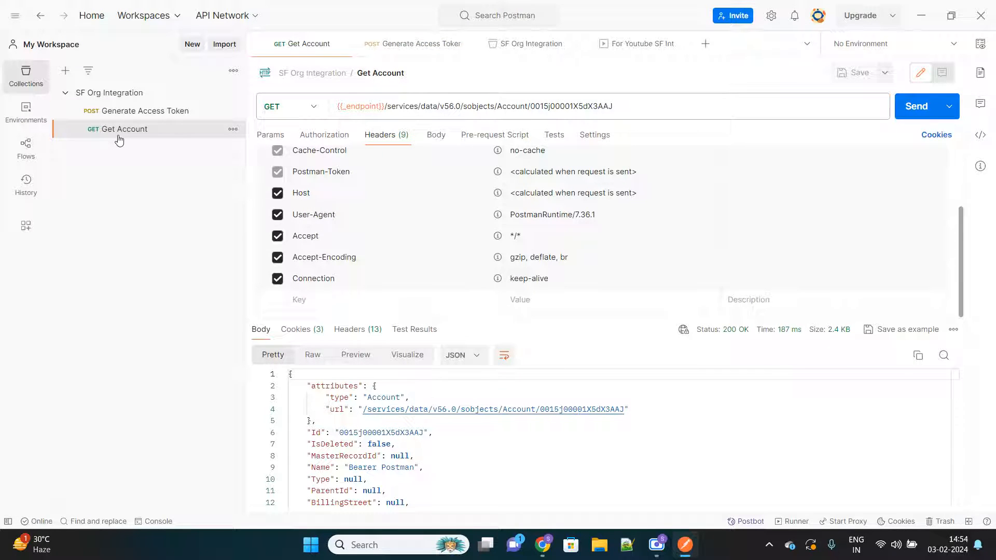
click(140, 111)
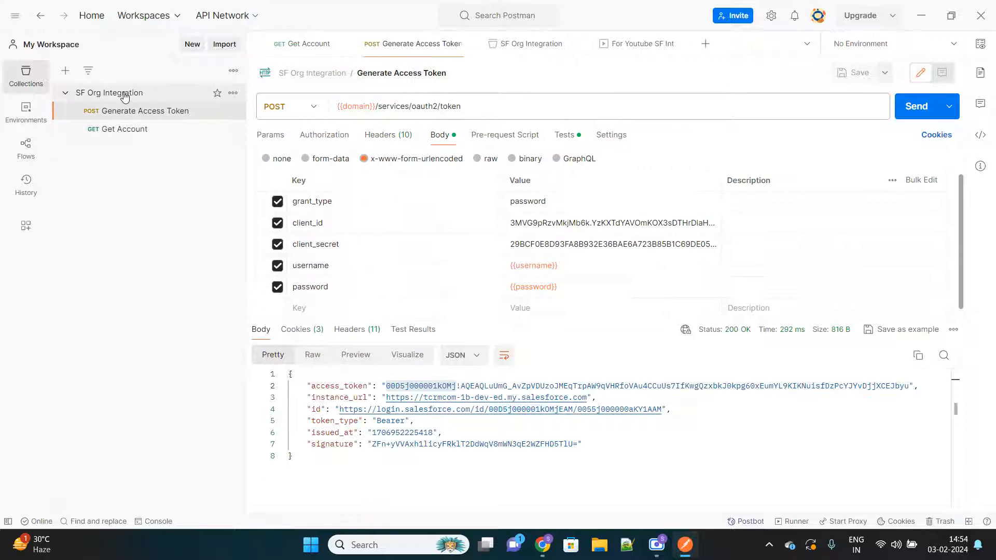
Step: Examine the SF Org Integration collection's authorization settings, including the available authorization types and the variable used as the token
click(124, 97)
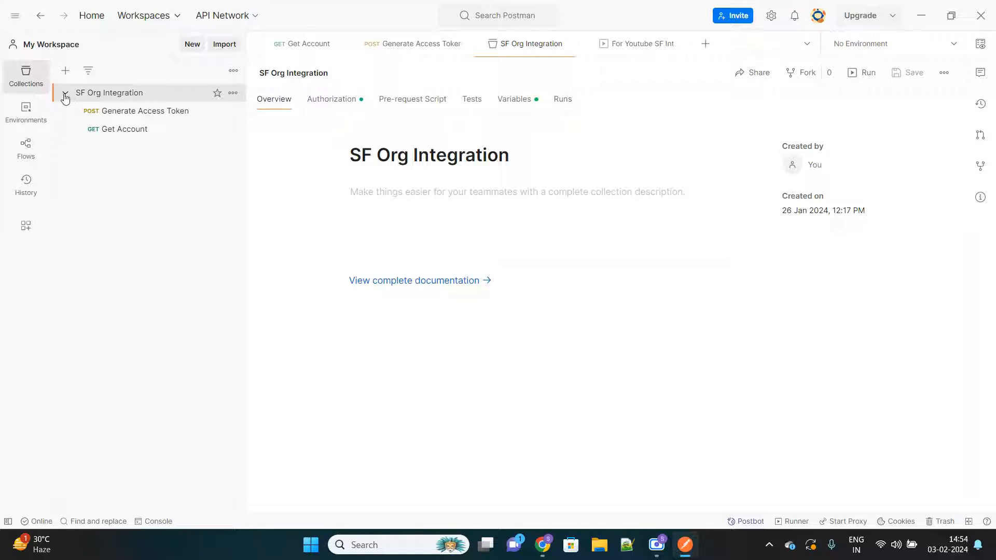
click(335, 101)
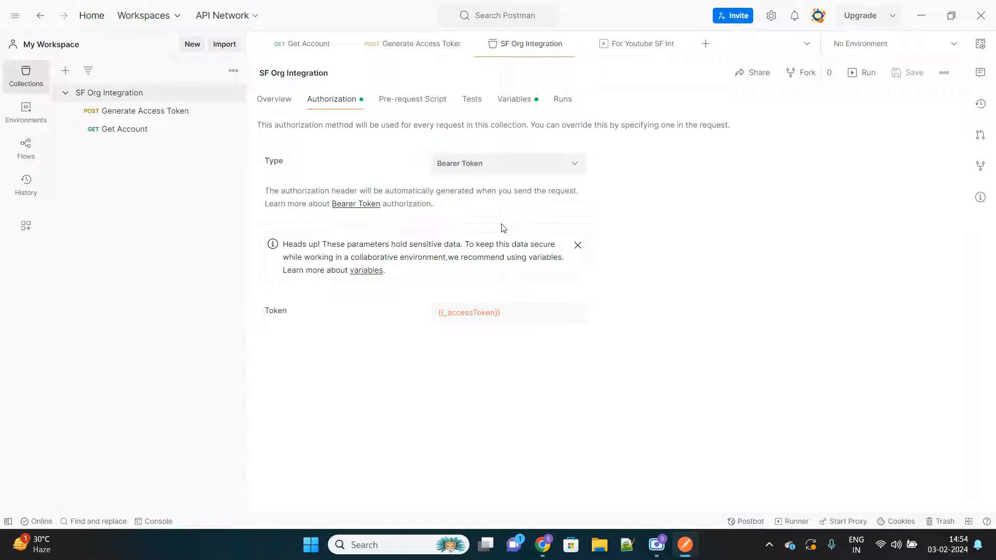
click(555, 166)
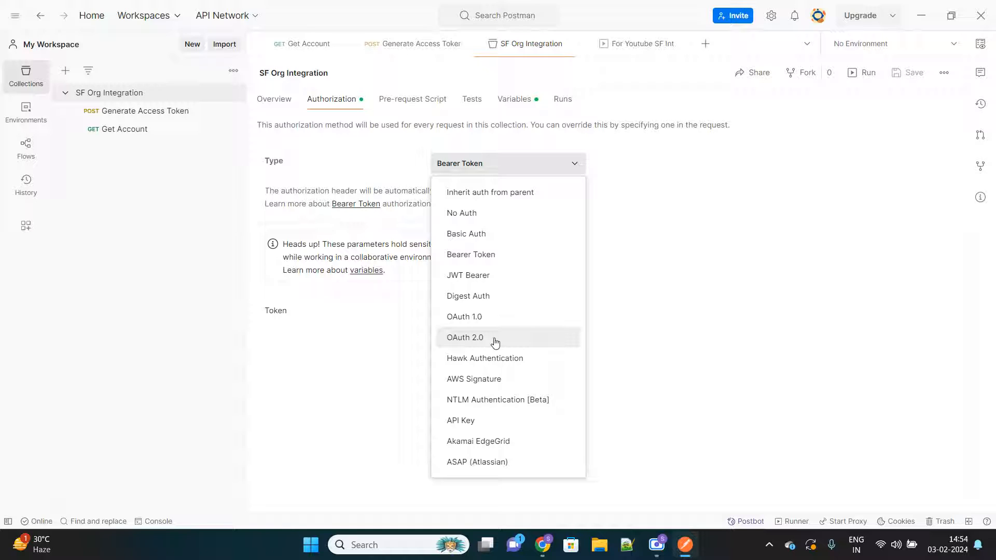
click(702, 120)
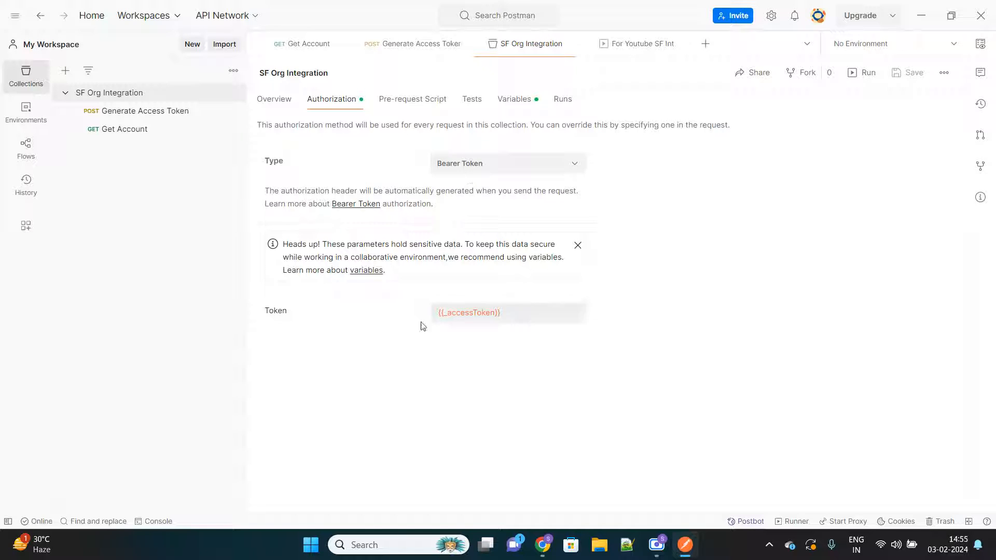
double_click(266, 311)
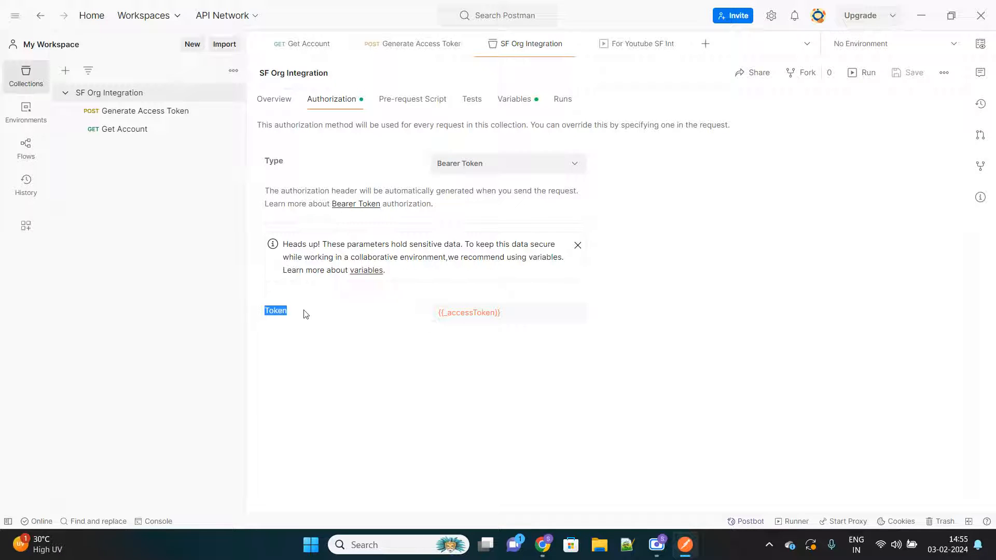
click(540, 316)
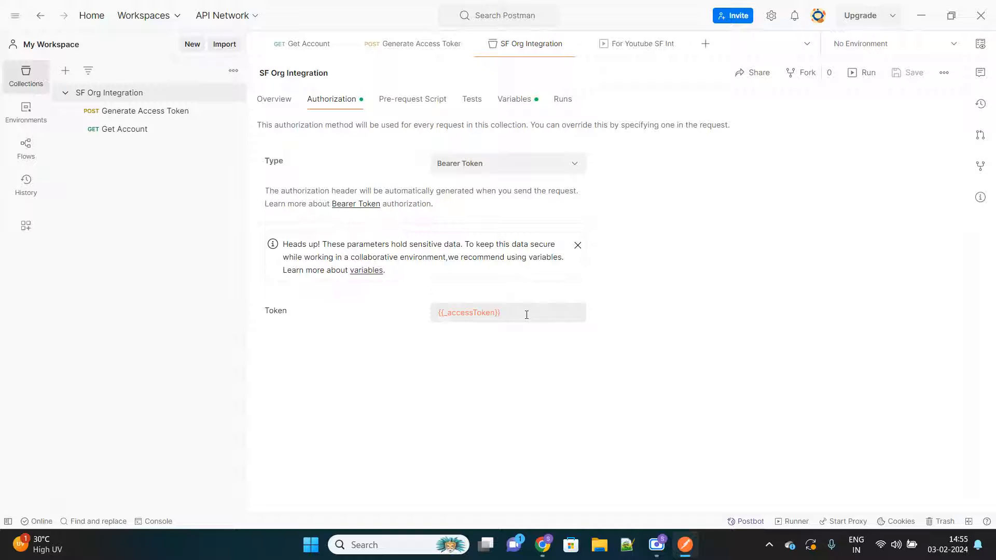
drag(519, 313, 434, 319)
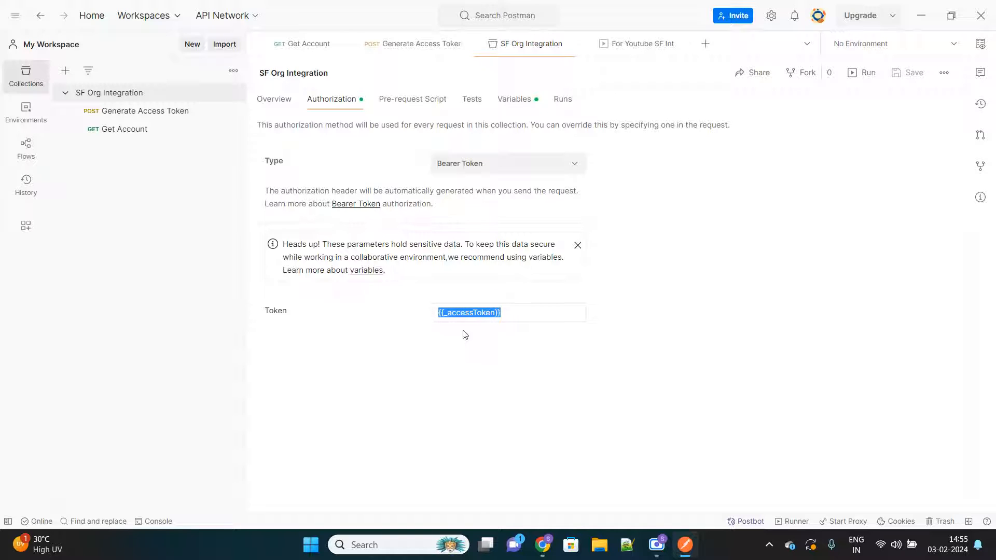
click(507, 312)
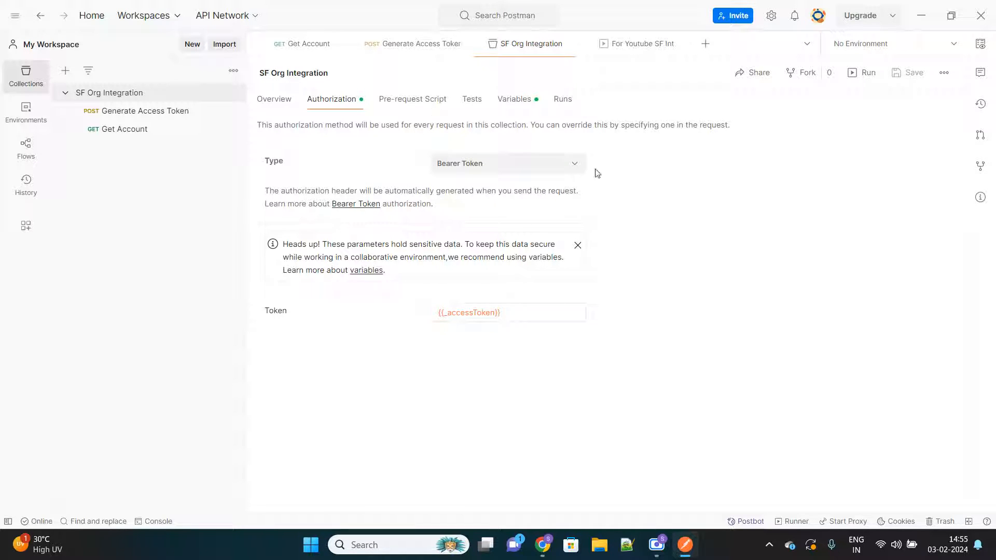
Step: Review the collection's variables, inspecting the current values of password, secretToken and _accessToken
click(519, 103)
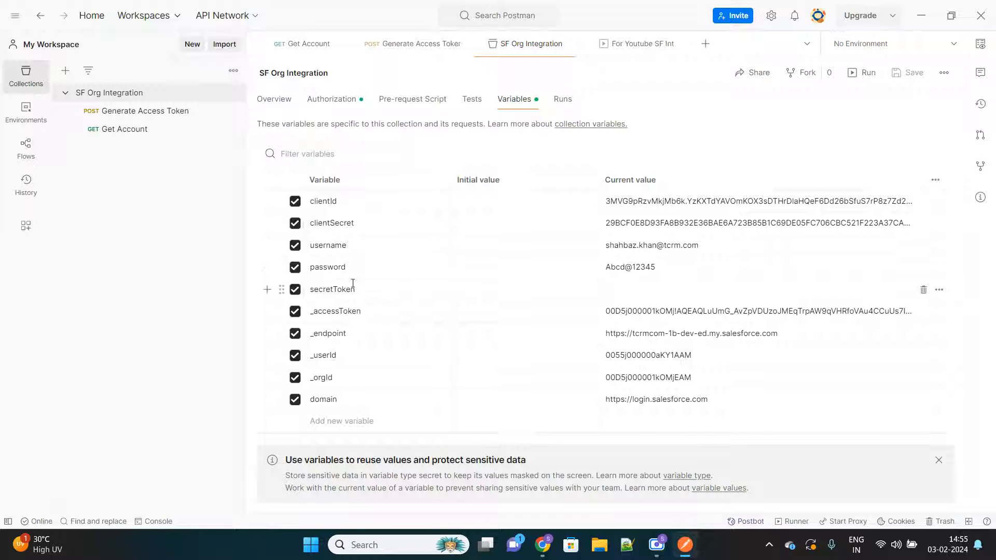
click(661, 267)
click(659, 287)
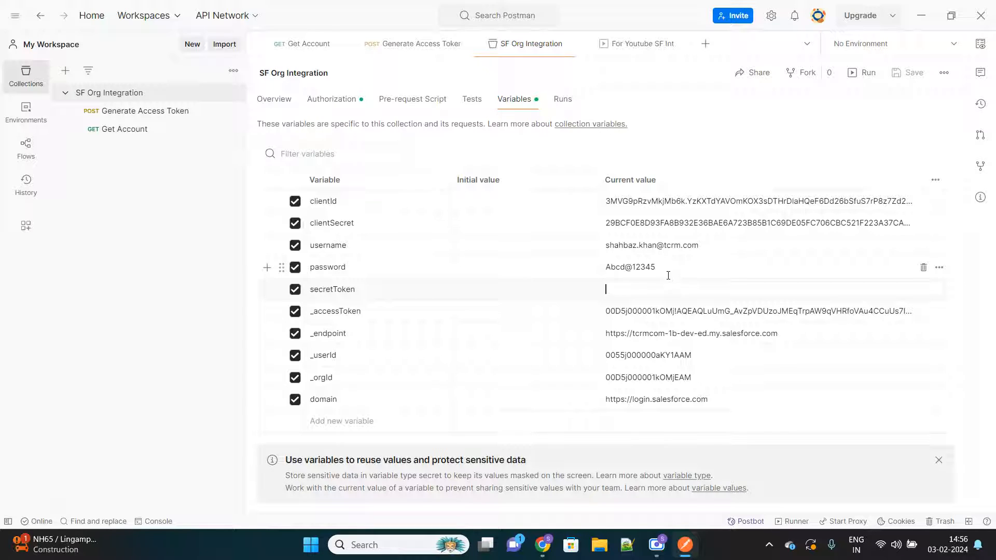
click(603, 291)
click(631, 316)
click(340, 316)
Step: Compare the token variable in the collection's authorization settings with the current value stored for _accessToken
click(322, 101)
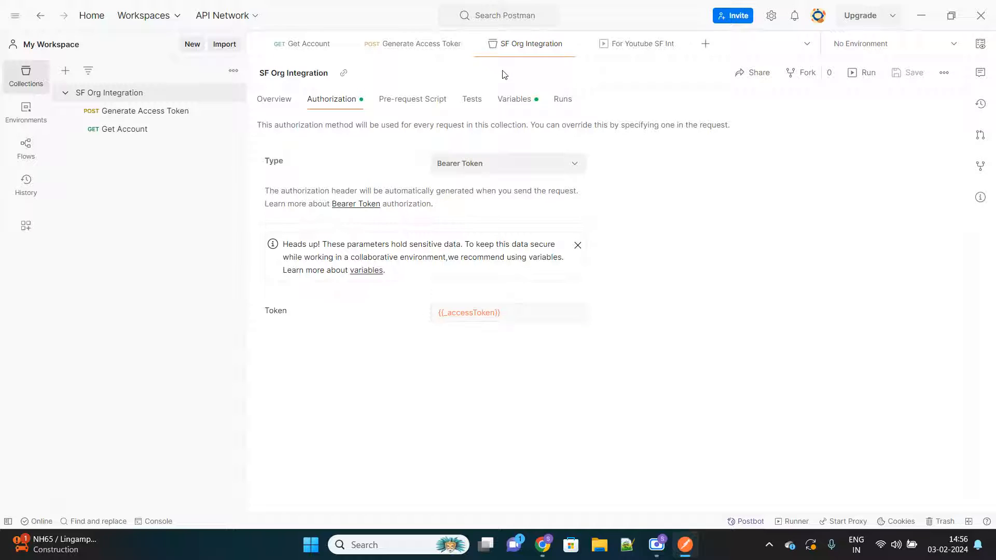
click(514, 103)
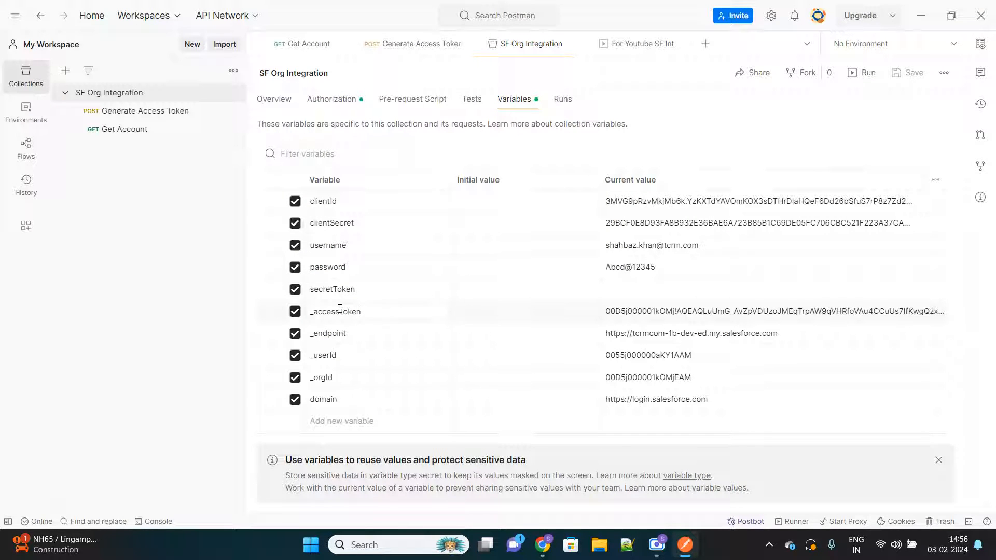
click(736, 313)
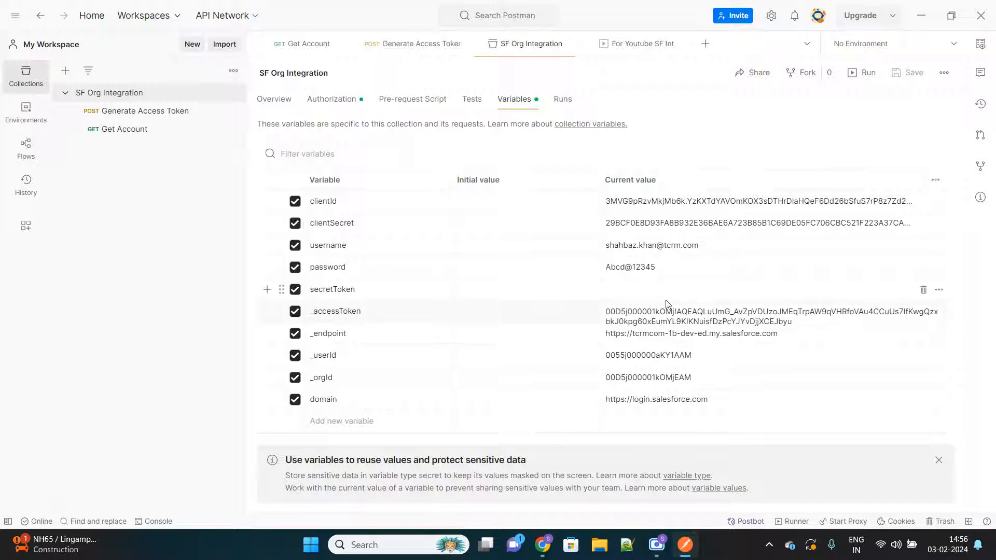
click(332, 97)
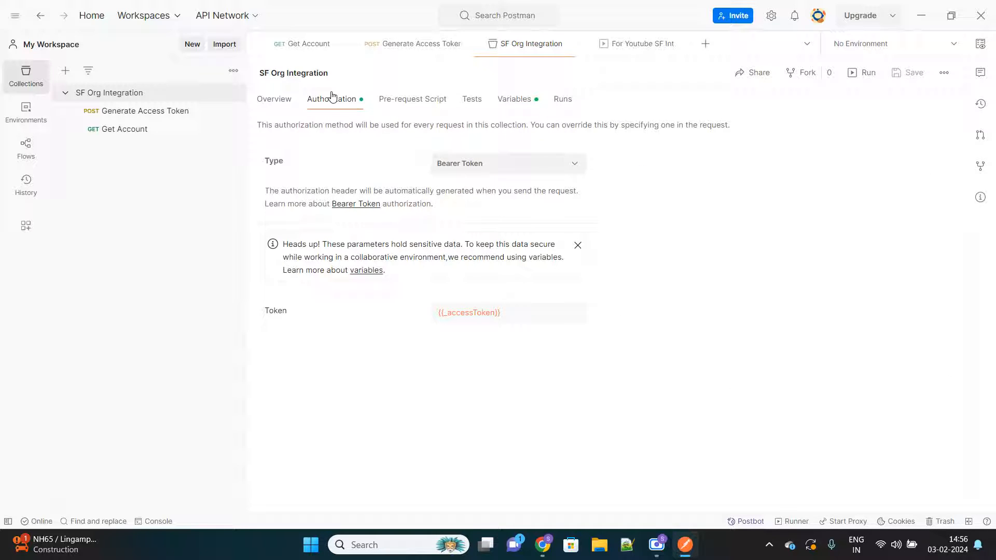
Step: Inspect the current values of the _endpoint, _userId, _orgId and domain collection variables, and recheck the authorization settings
click(522, 102)
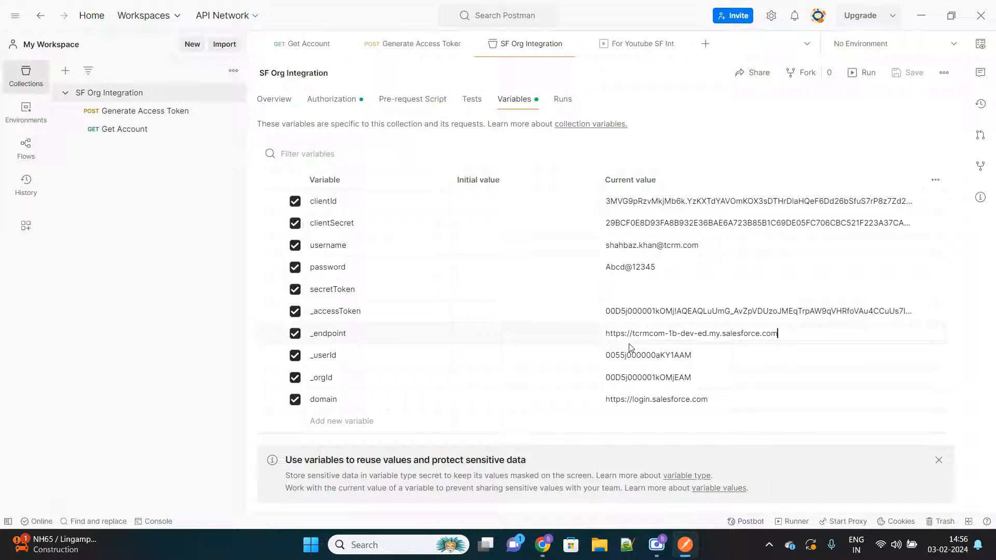
click(637, 355)
click(644, 377)
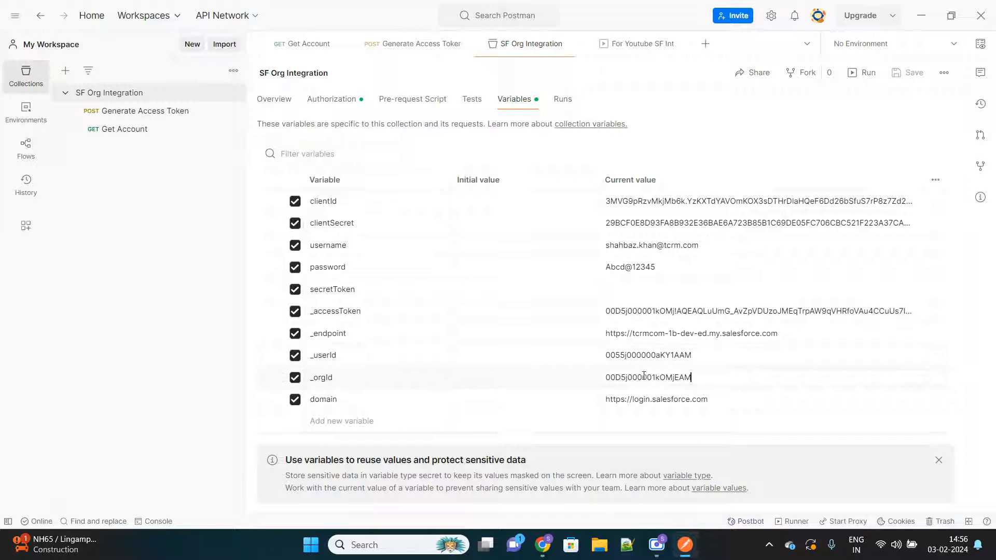
click(654, 406)
click(338, 103)
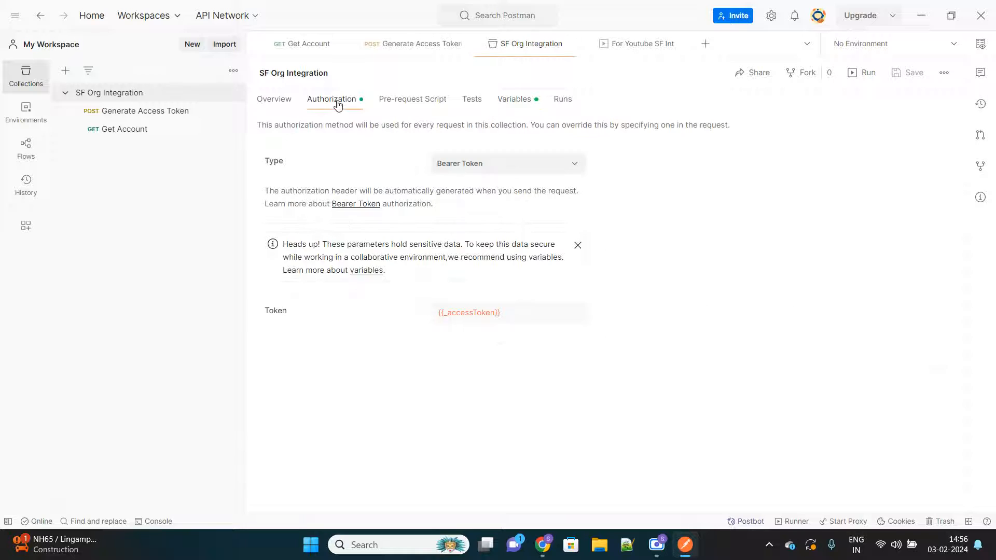
click(515, 104)
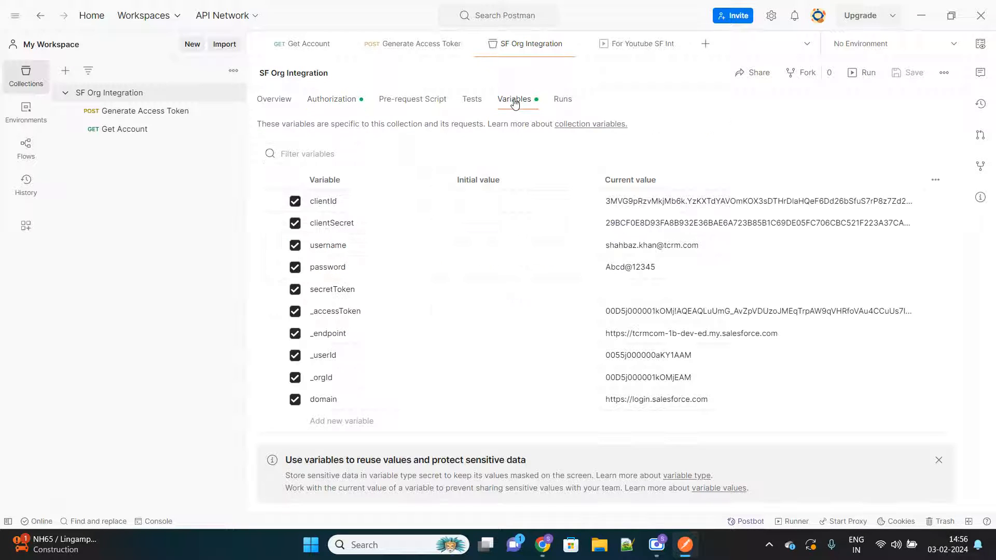
Step: Check how the Generate Access Token request's URL uses the {{domain}} variable against the value defined in the collection
click(141, 114)
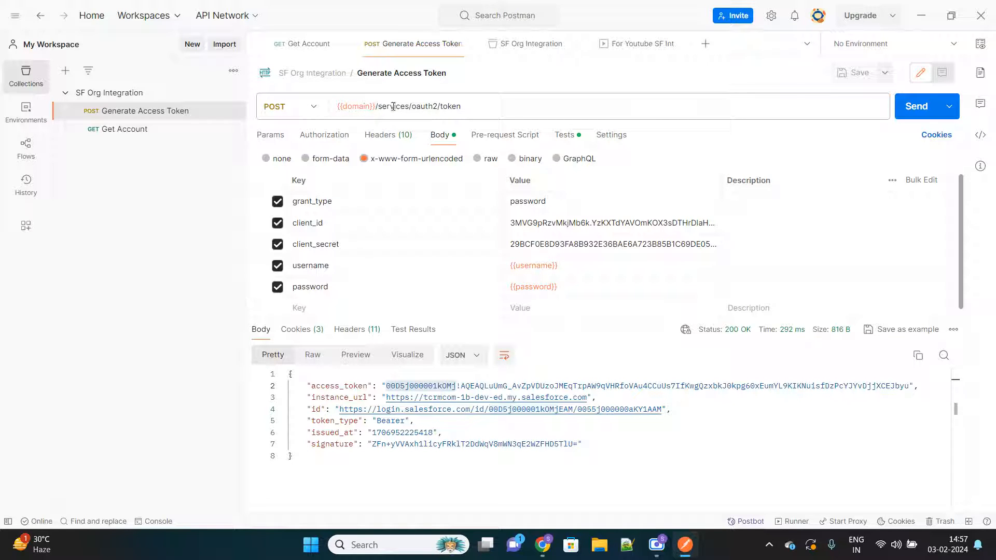
drag(375, 106, 330, 109)
click(128, 98)
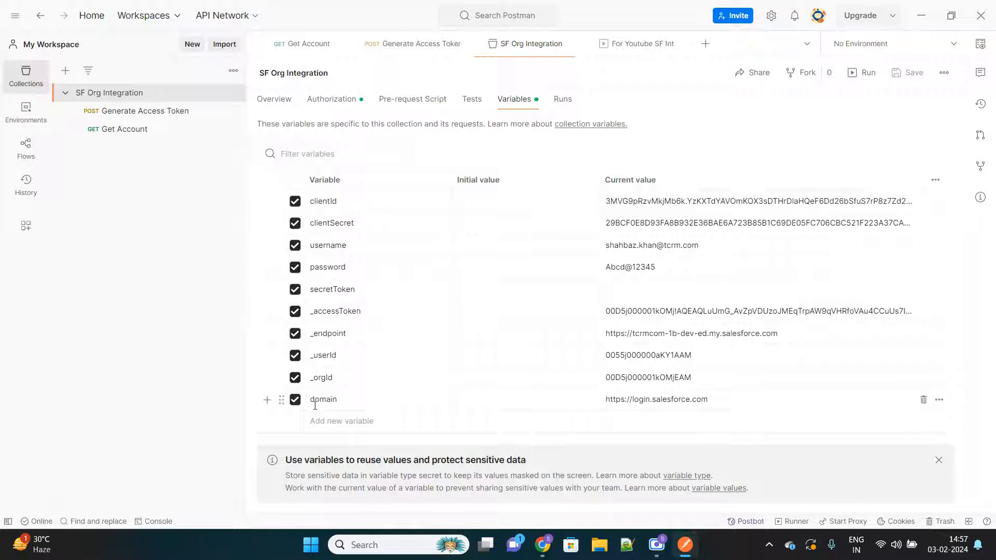
click(707, 401)
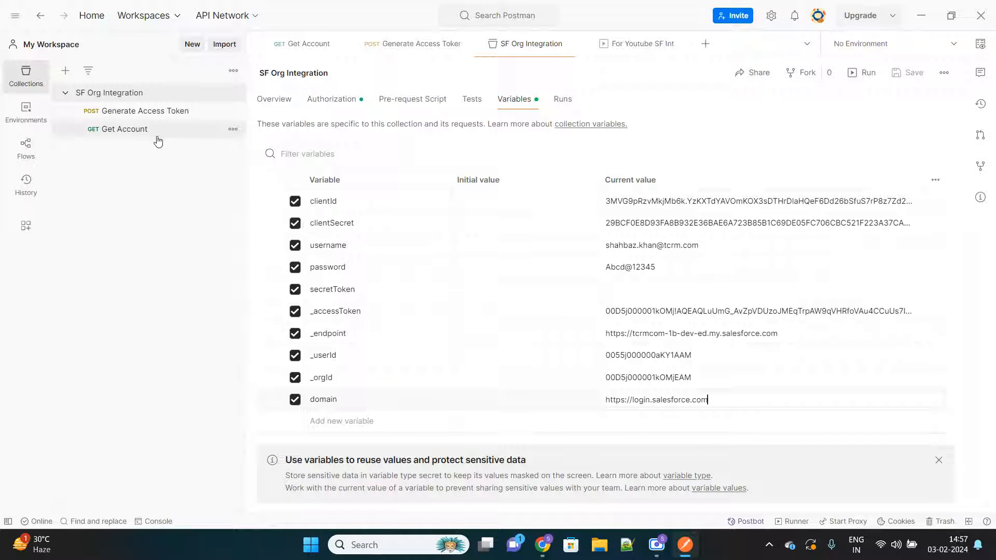
click(140, 111)
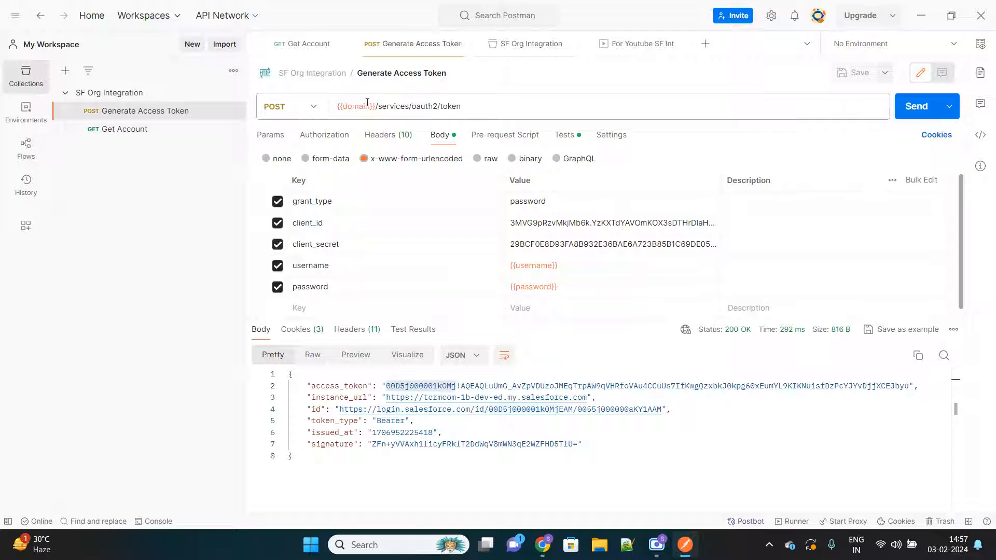
mouse_move(356, 104)
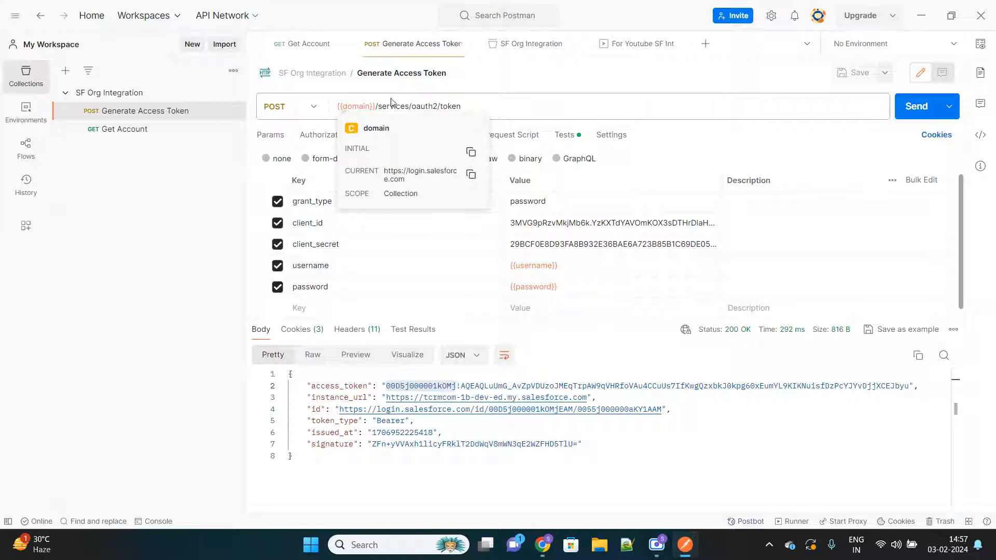
drag(375, 106, 337, 107)
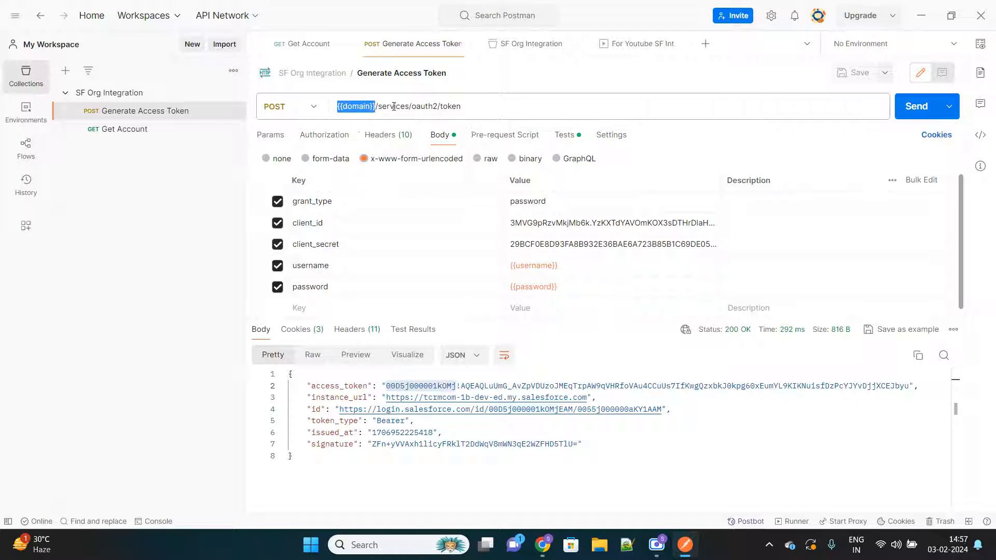
Step: Compare the grant_type and client_id entries in the Generate Access Token body with the collection's clientId and clientSecret variables
click(432, 105)
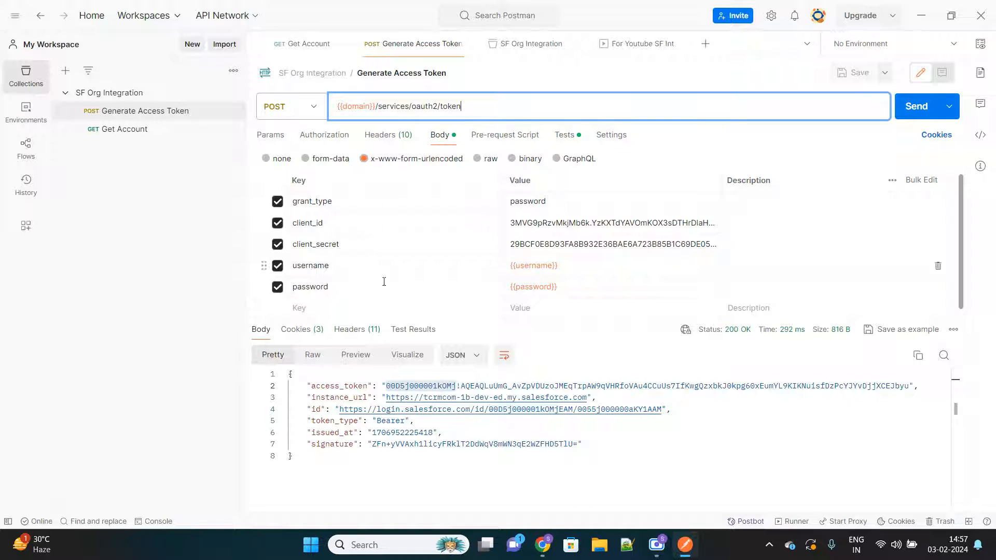
double_click(529, 201)
click(351, 226)
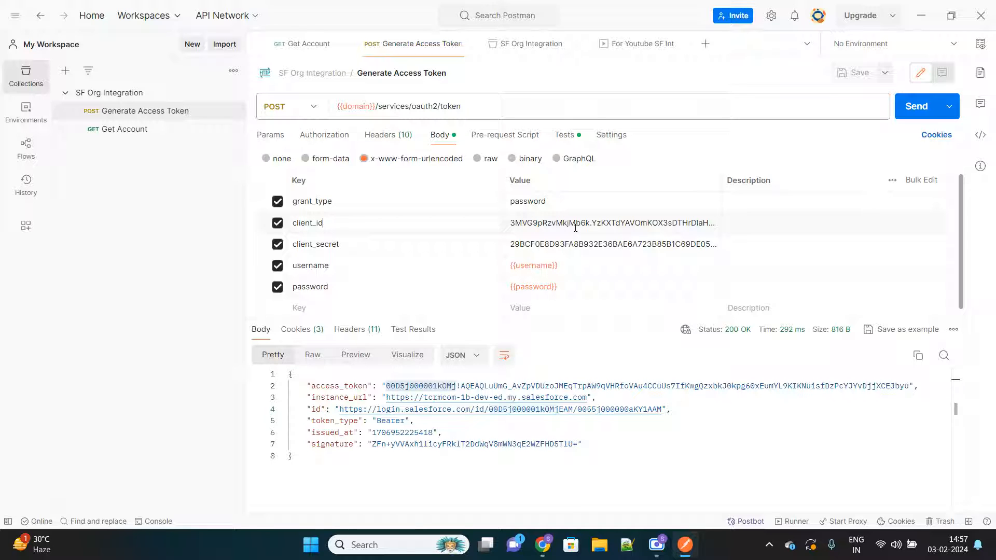
click(111, 94)
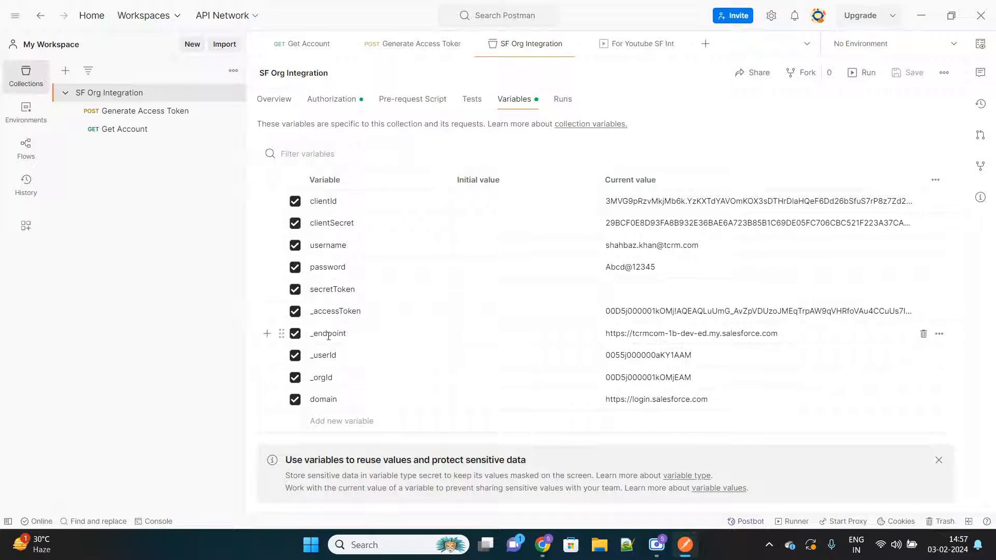
click(329, 201)
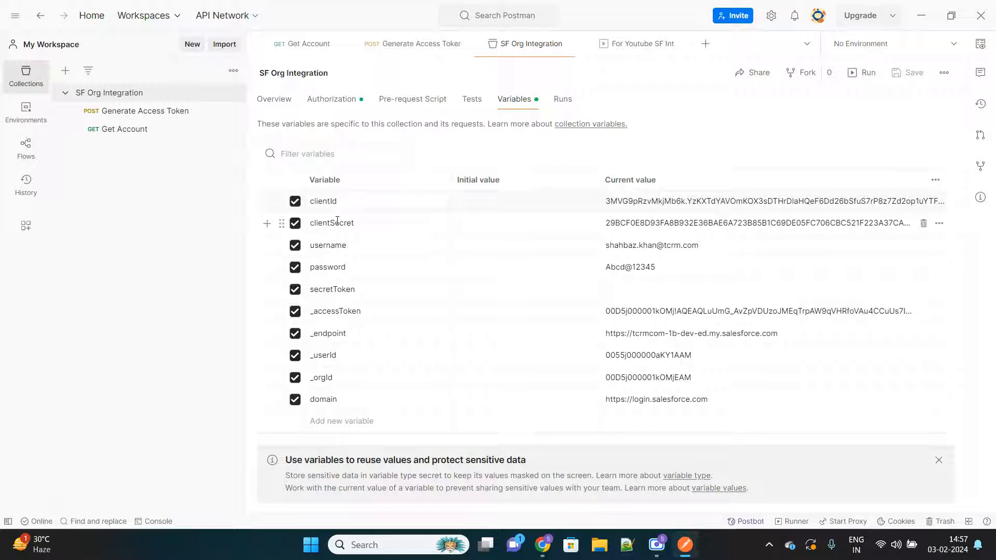
click(338, 221)
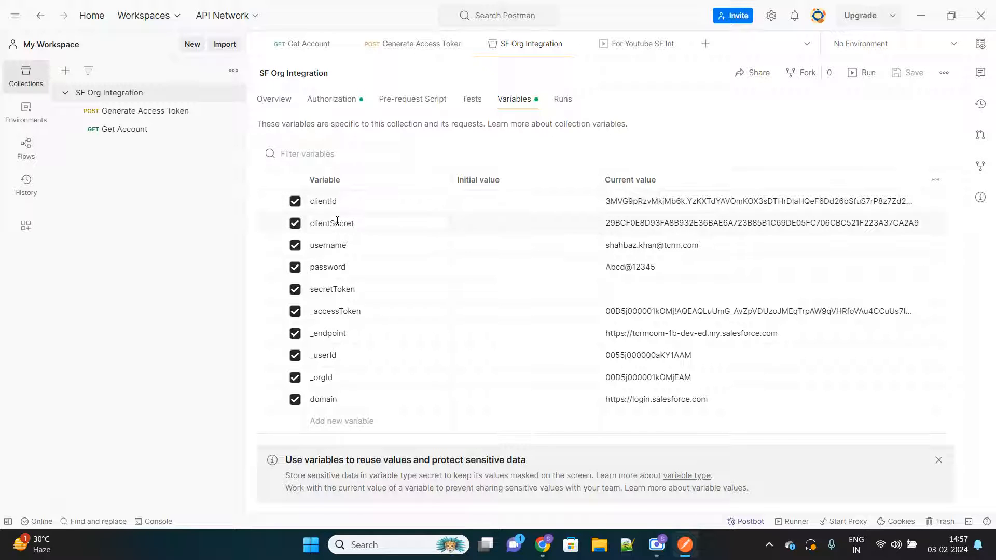
Step: Inspect the client_secret, {{username}} and {{password}} values in the Generate Access Token request body
click(145, 117)
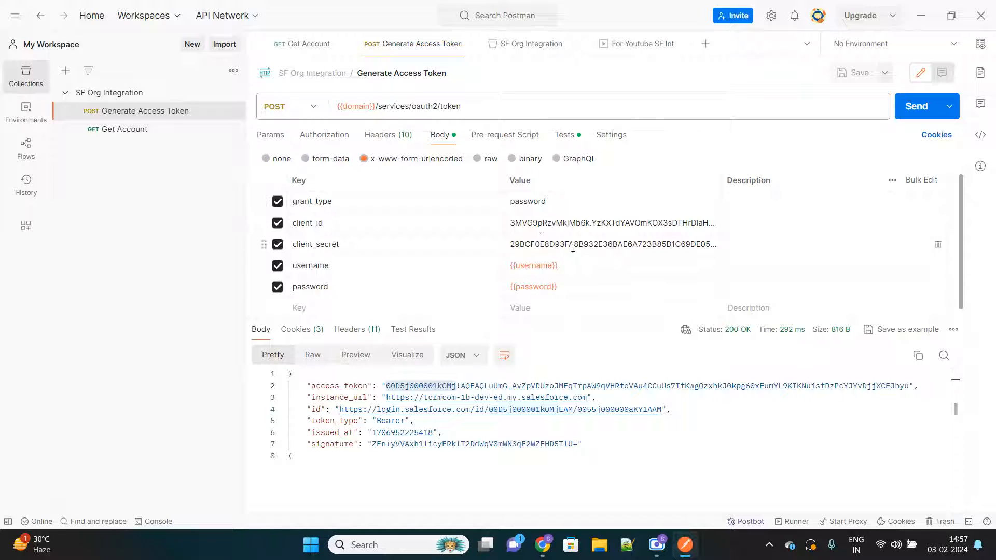
click(569, 269)
click(569, 284)
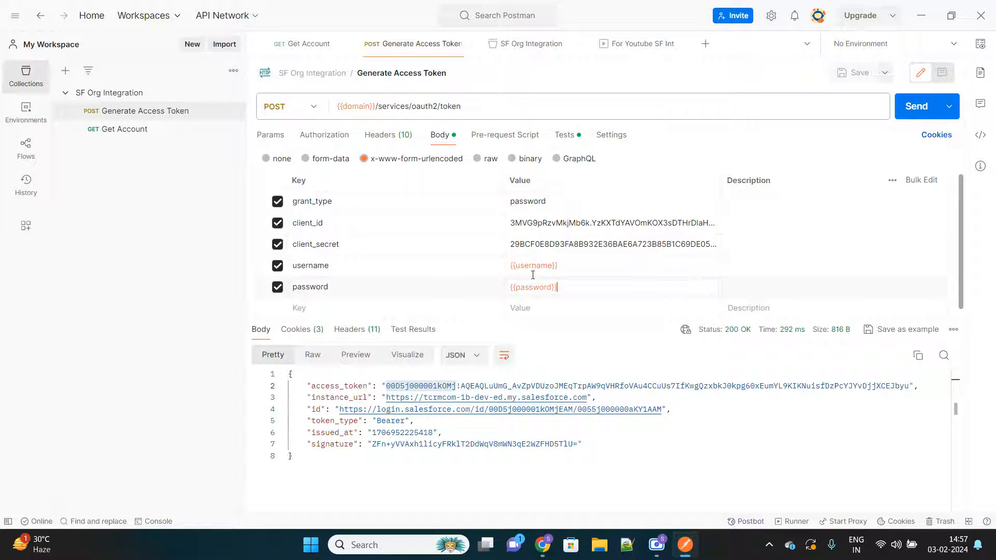
mouse_move(535, 266)
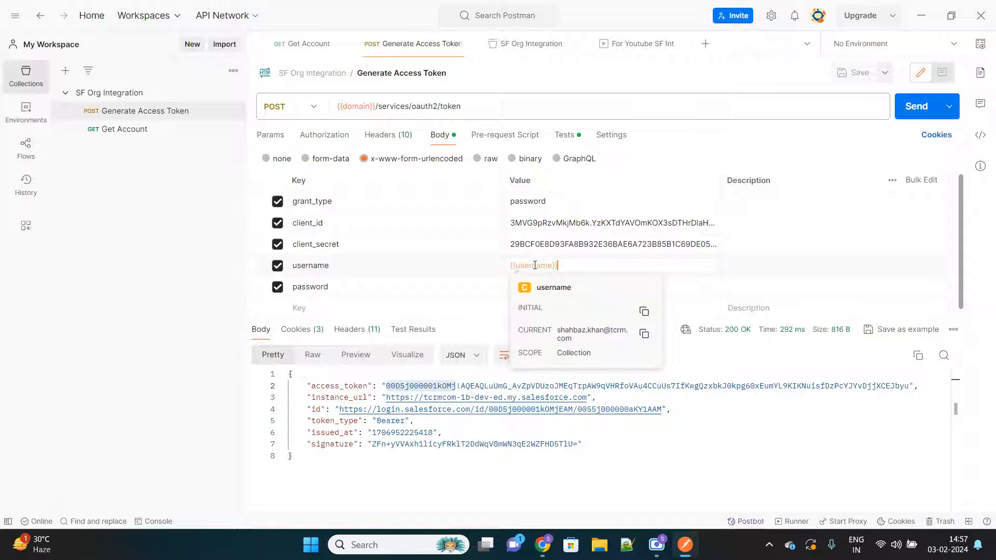
click(594, 244)
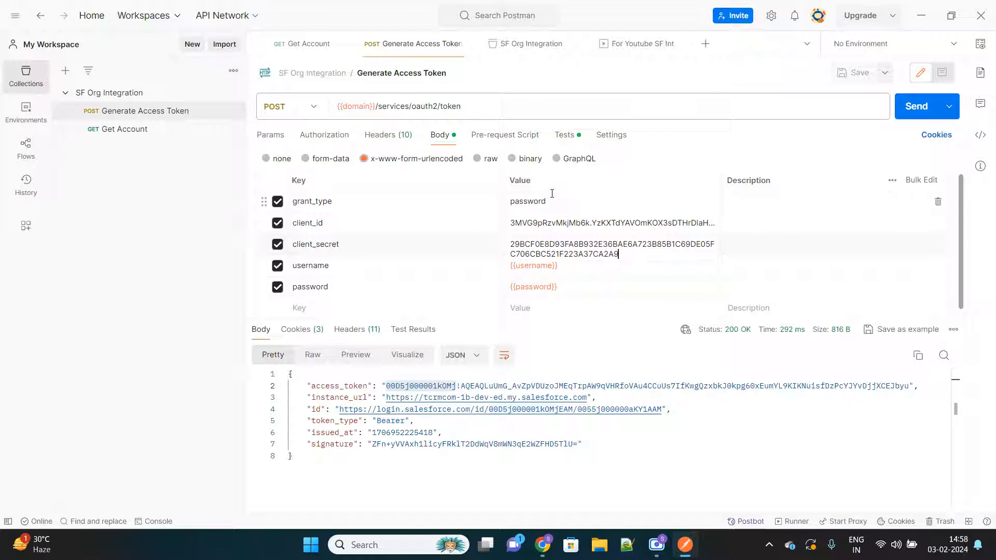
Step: Review the request's URL, body and test script, examining how the script stores access_token in the _accessToken variable
click(565, 135)
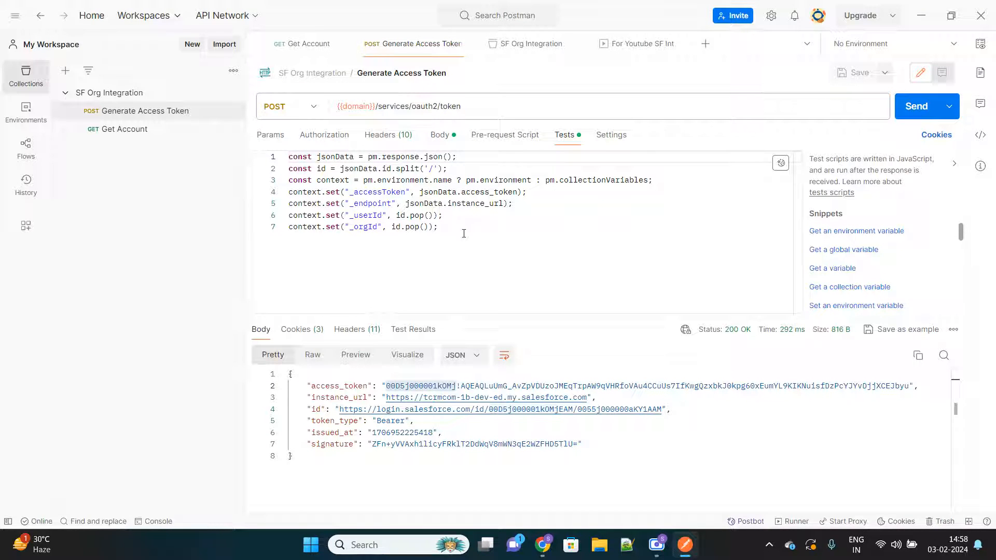
click(475, 110)
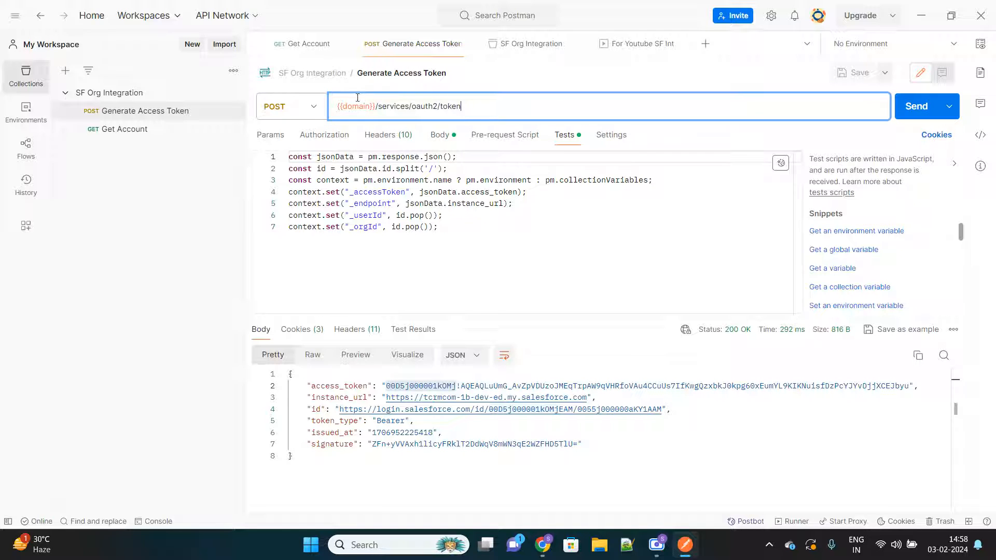
click(441, 136)
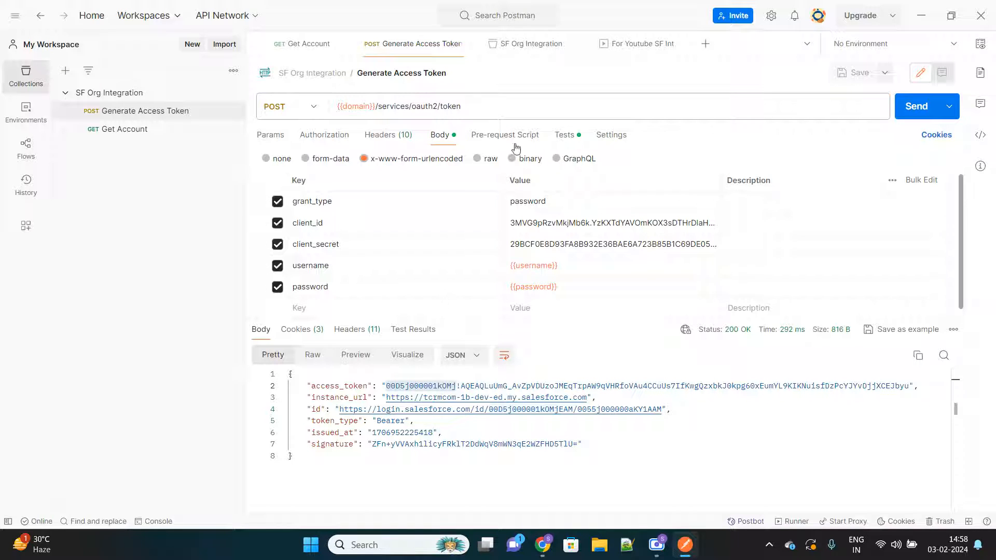
click(568, 139)
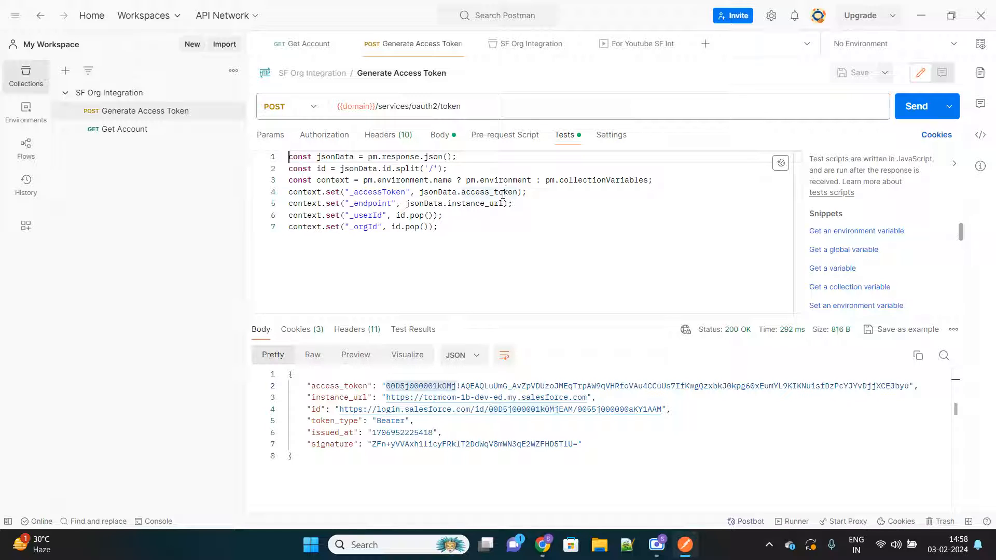
double_click(382, 192)
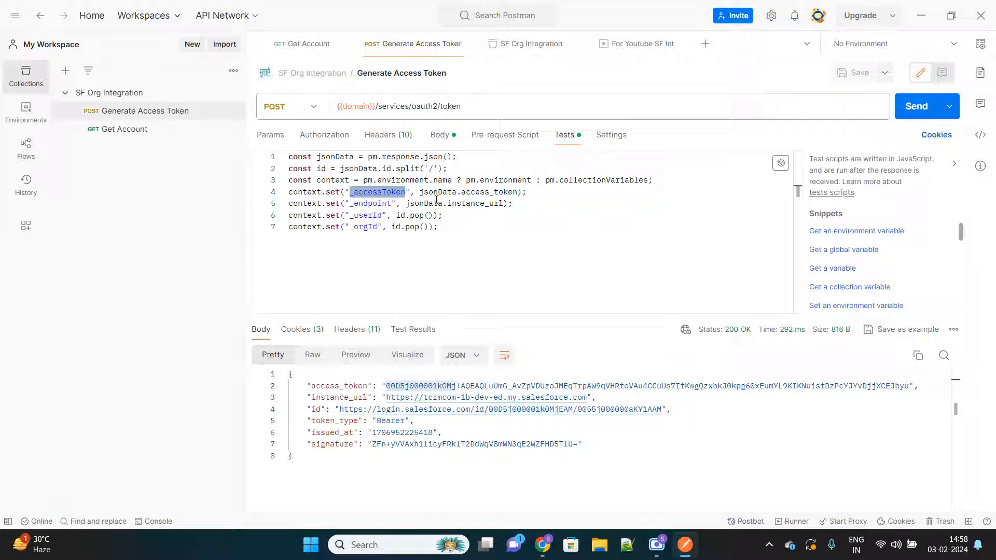
double_click(509, 192)
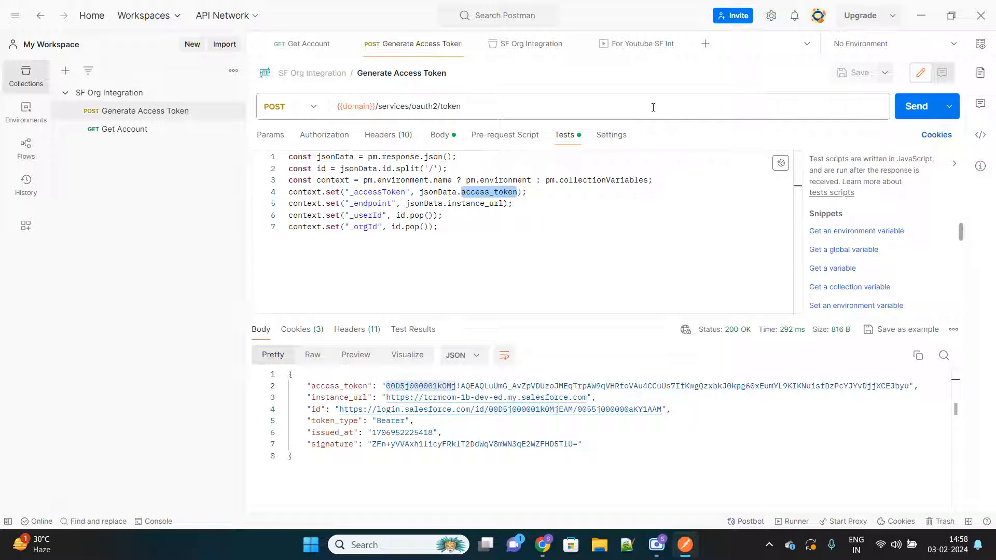
Step: Send the Generate Access Token request and match the response's access_token field to _accessToken in the test script
click(917, 109)
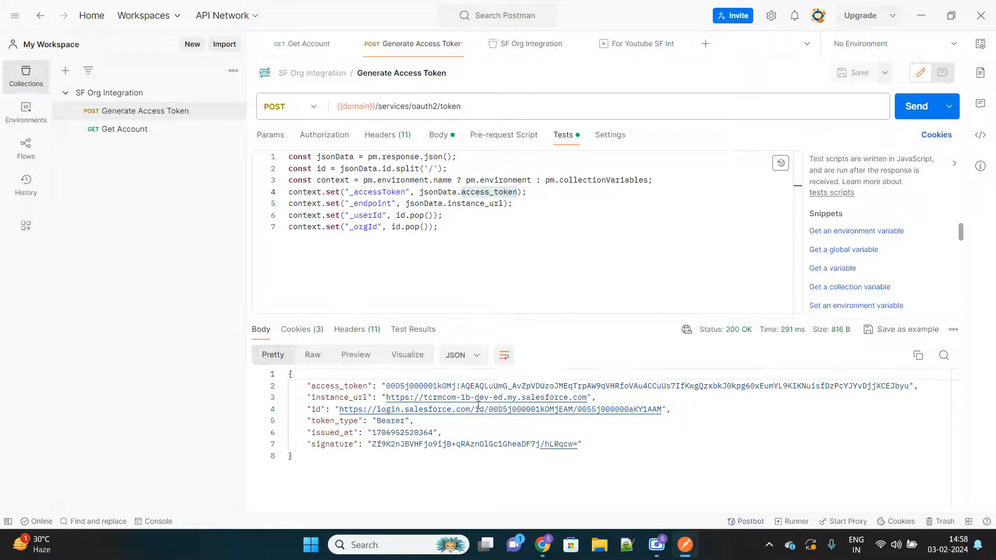
double_click(338, 387)
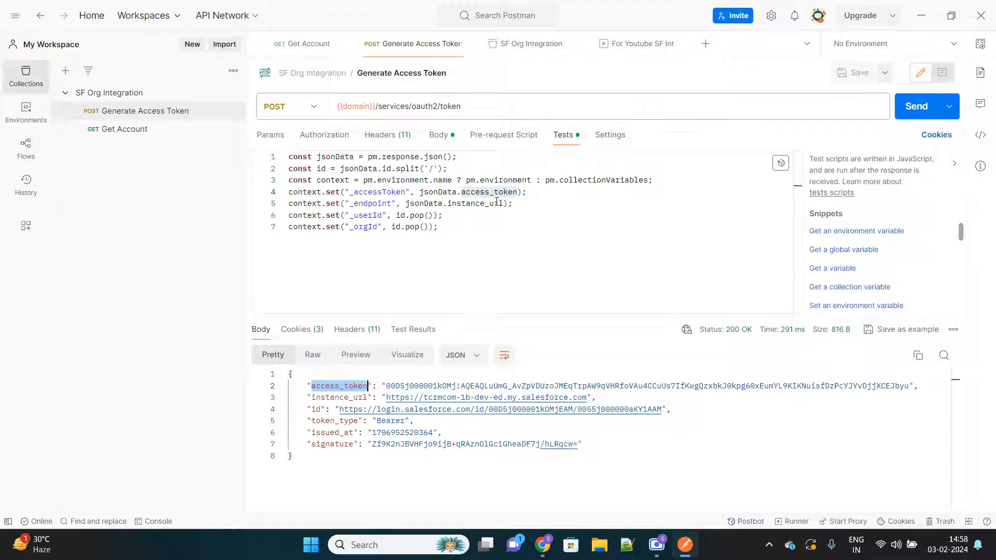
double_click(370, 194)
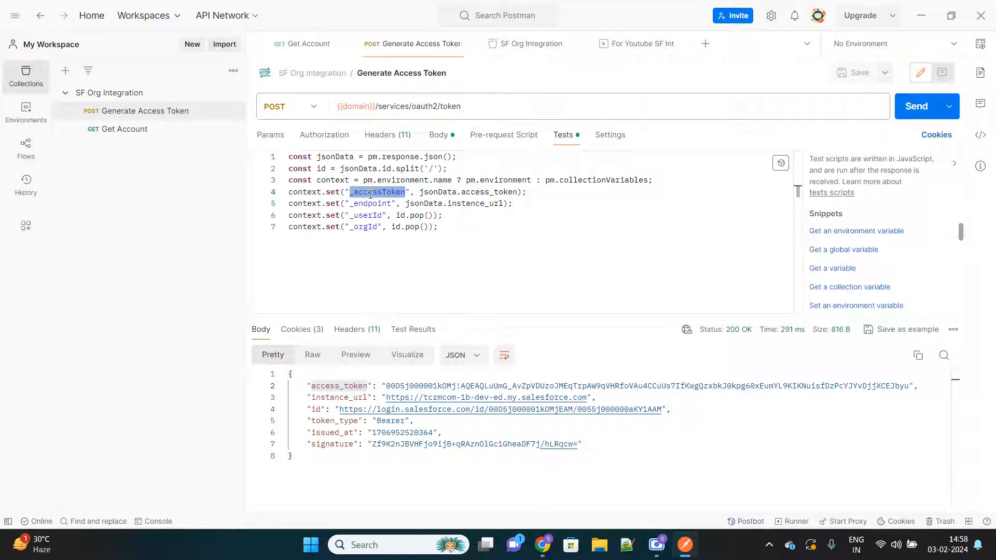
Step: Examine the test script lines that set _endpoint, _userId and _orgId, and recheck the request body and the _accessToken line
double_click(473, 204)
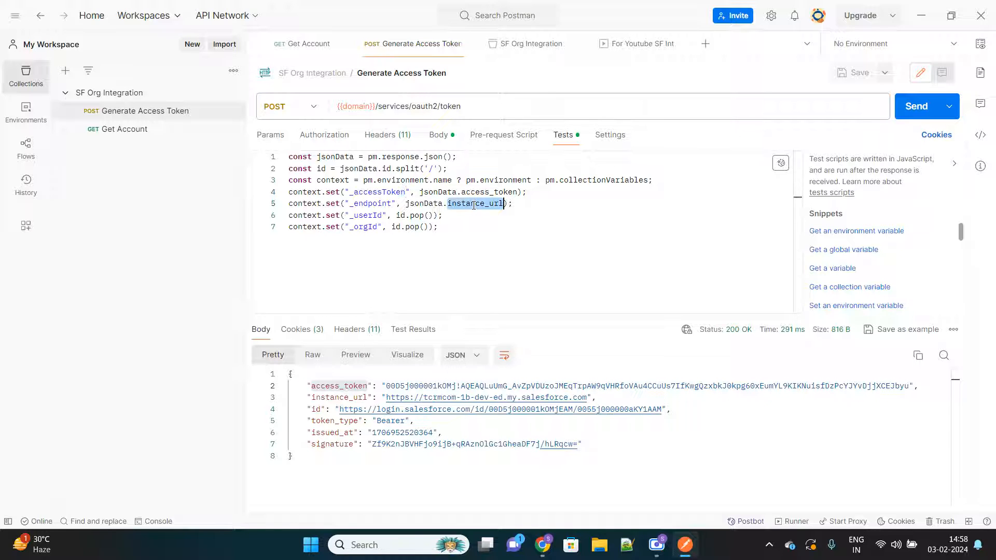
double_click(370, 204)
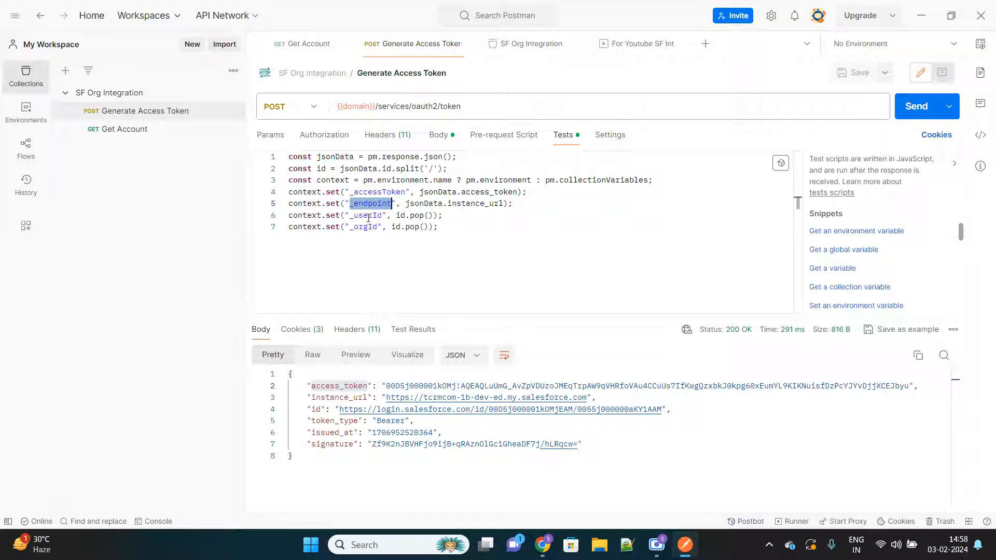
click(369, 216)
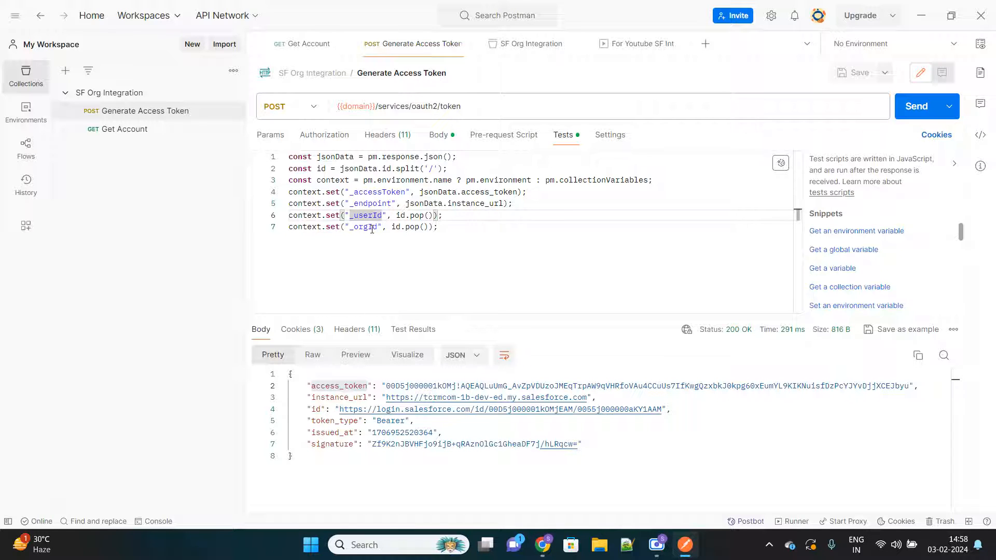
click(372, 229)
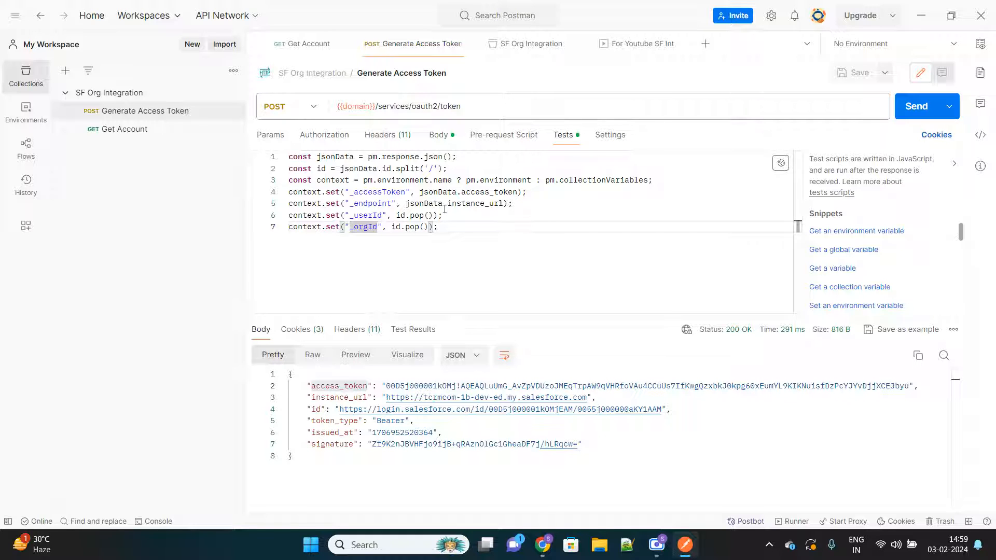
click(439, 135)
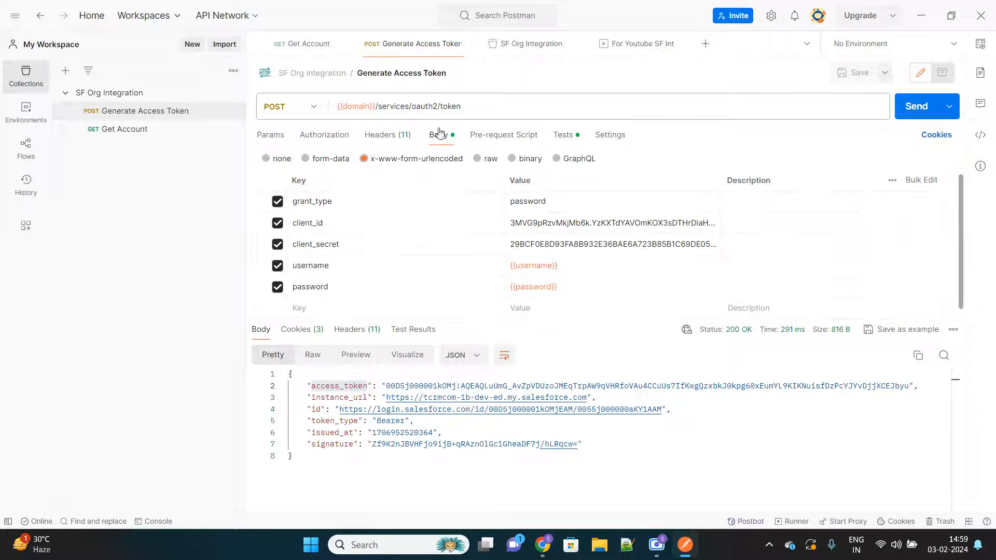
click(566, 135)
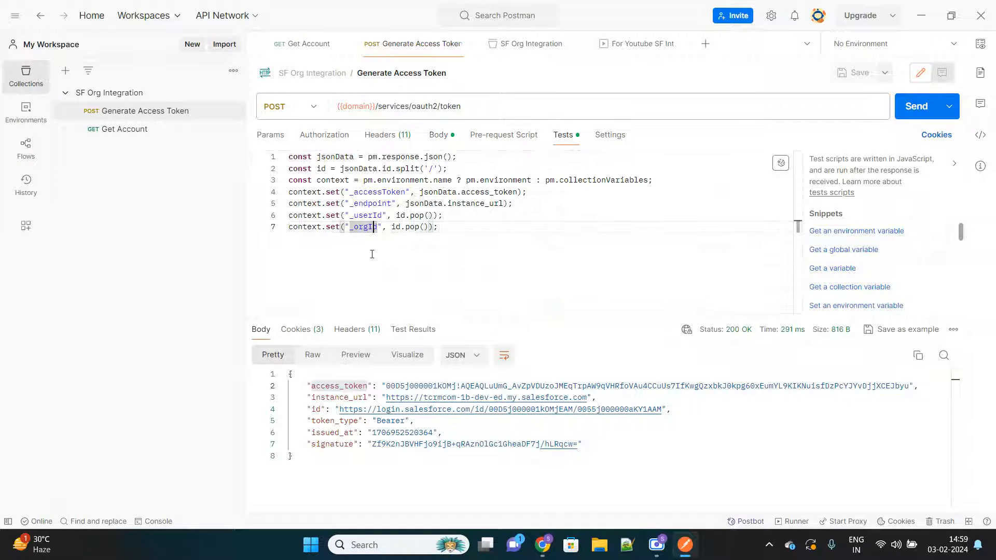
click(382, 192)
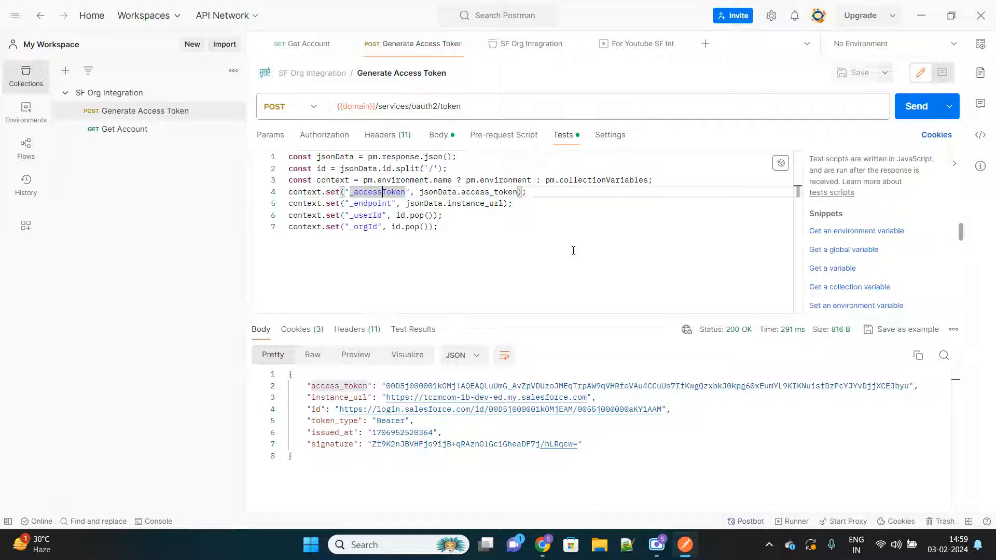
Step: Send the Get Account request and look through the account record returned in the response body
click(130, 130)
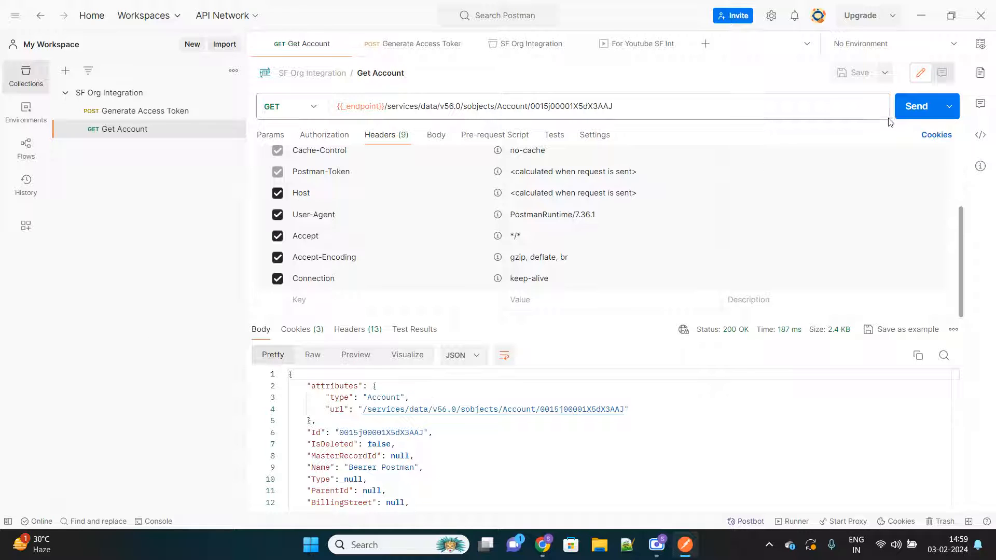
click(908, 110)
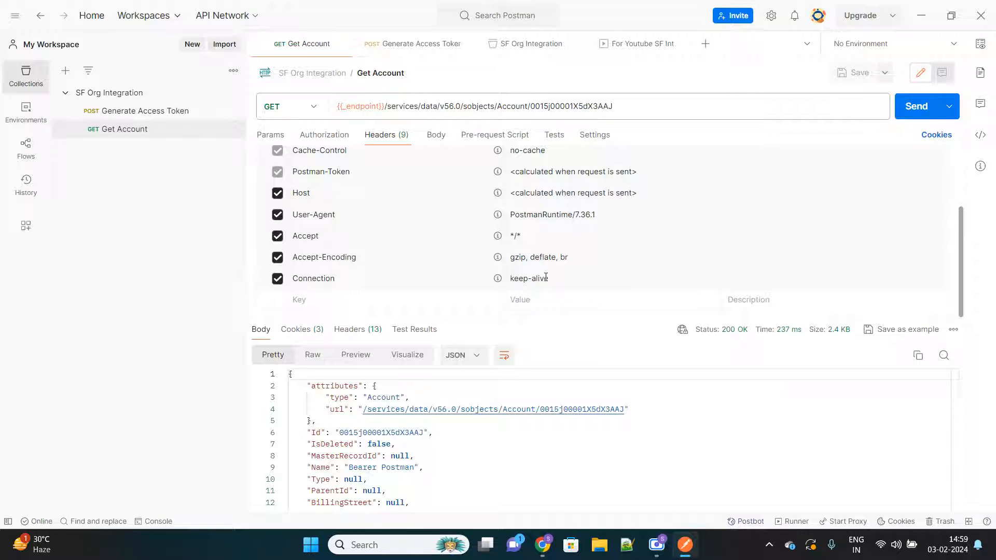
scroll(418, 458, down, 3)
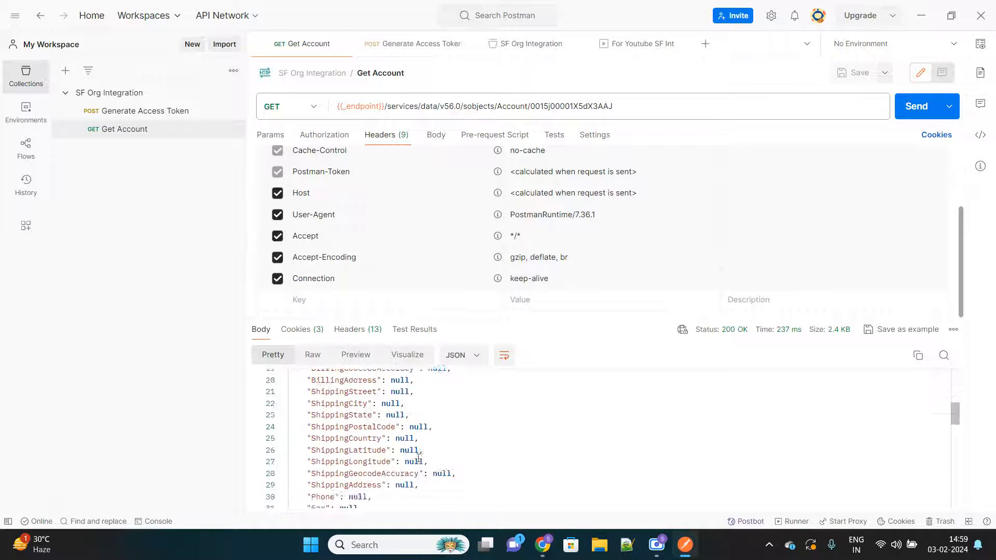
scroll(418, 458, up, 3)
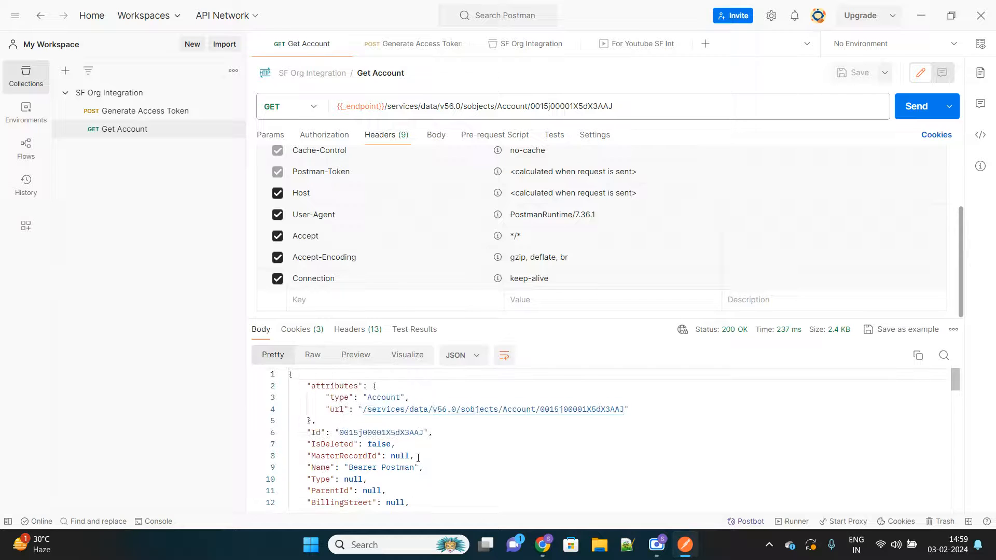
Step: View the SF Org Integration collection's variables and check the available import options without importing anything
click(79, 97)
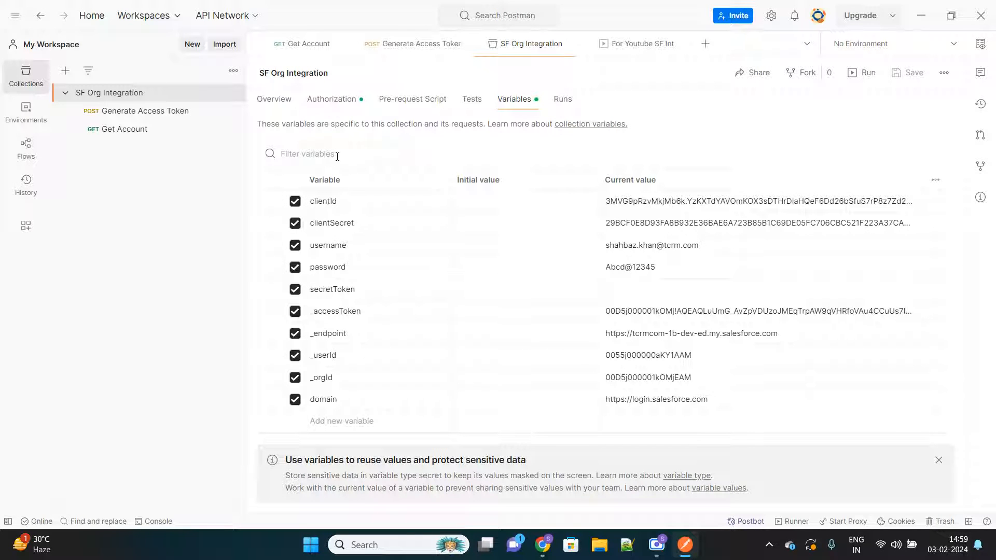
click(227, 44)
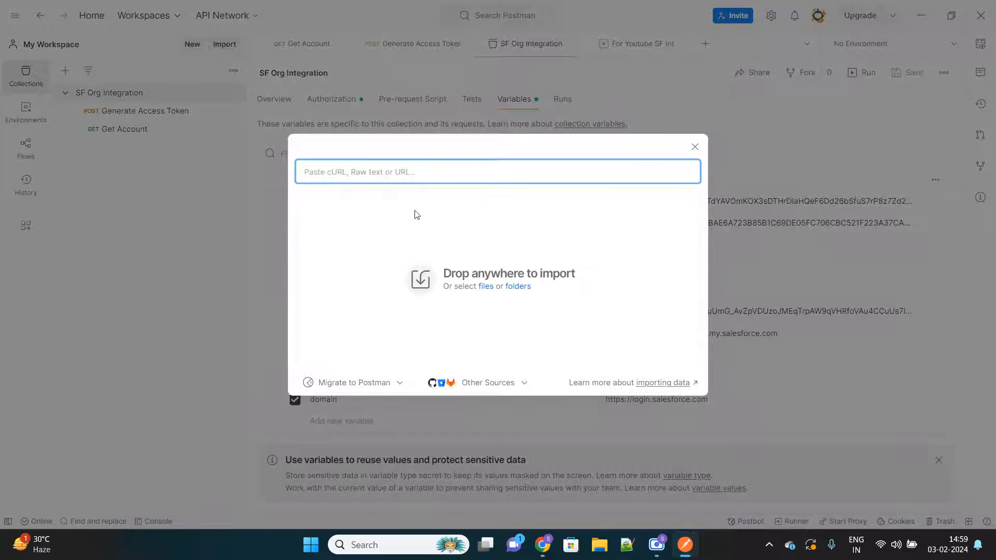
click(695, 147)
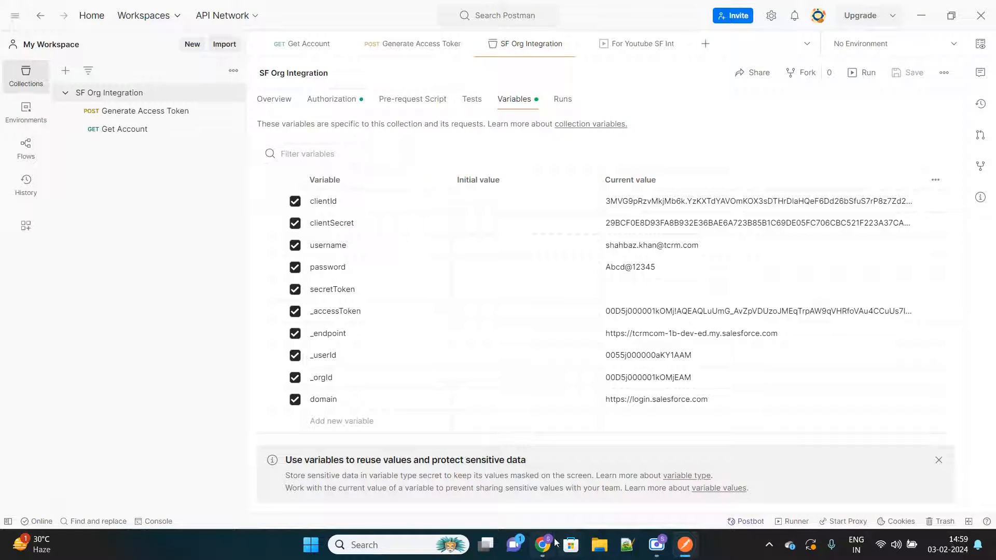
Step: Switch to Chrome and request access to the consumer key and secret details of the Postman Int connected app
mouse_move(551, 548)
click(469, 465)
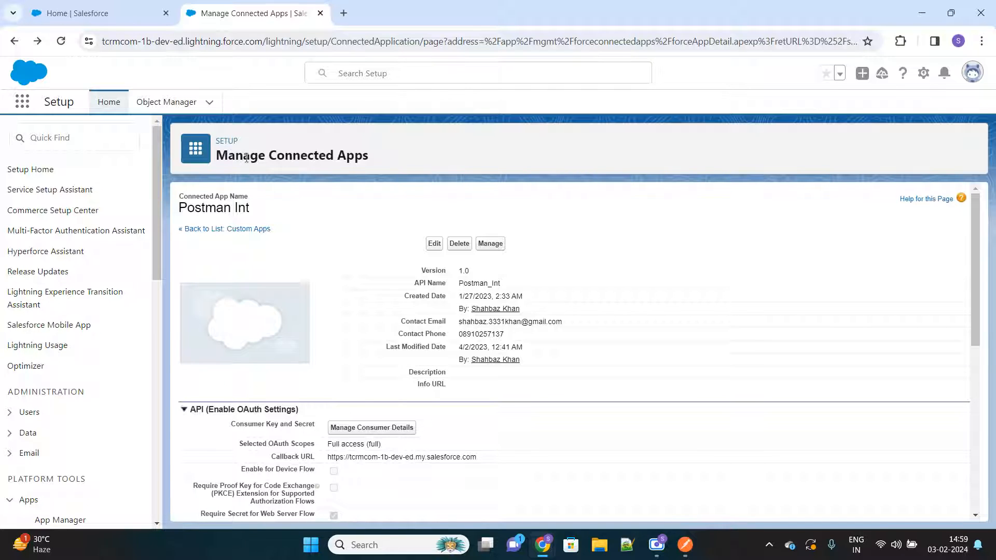
scroll(335, 401, down, 1)
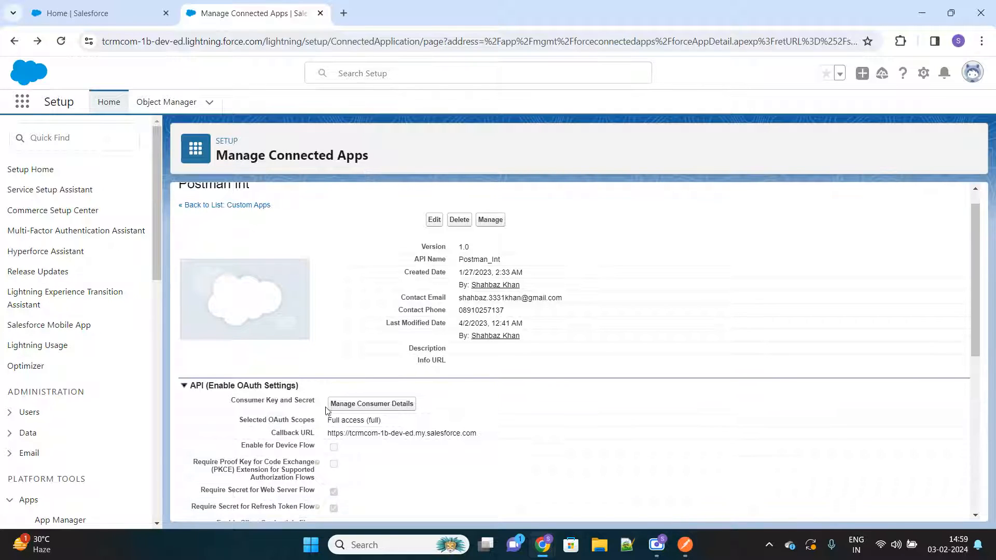
click(376, 408)
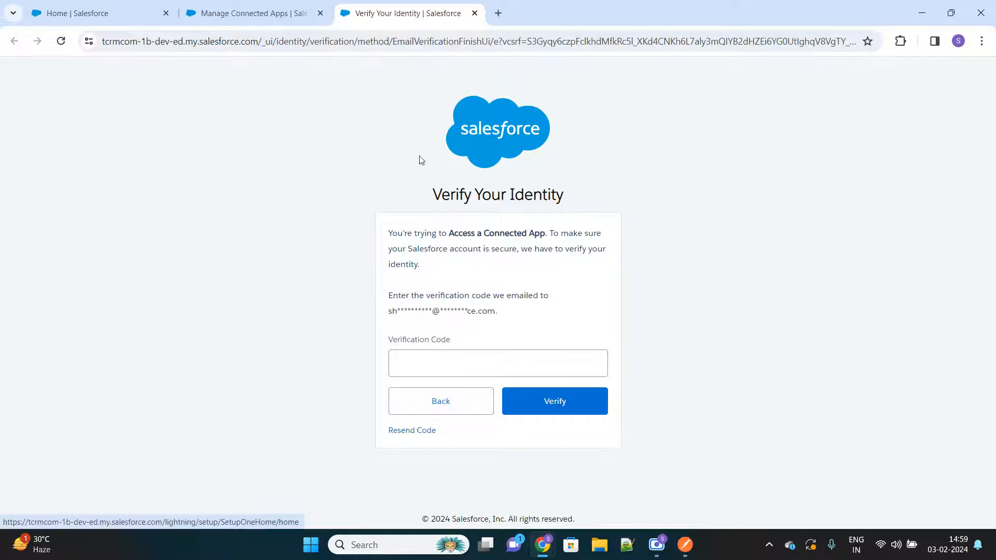
Step: Reopen the Postman Int app's consumer details, enter the emailed verification code to reveal the key and secret, and return to its settings page
click(475, 13)
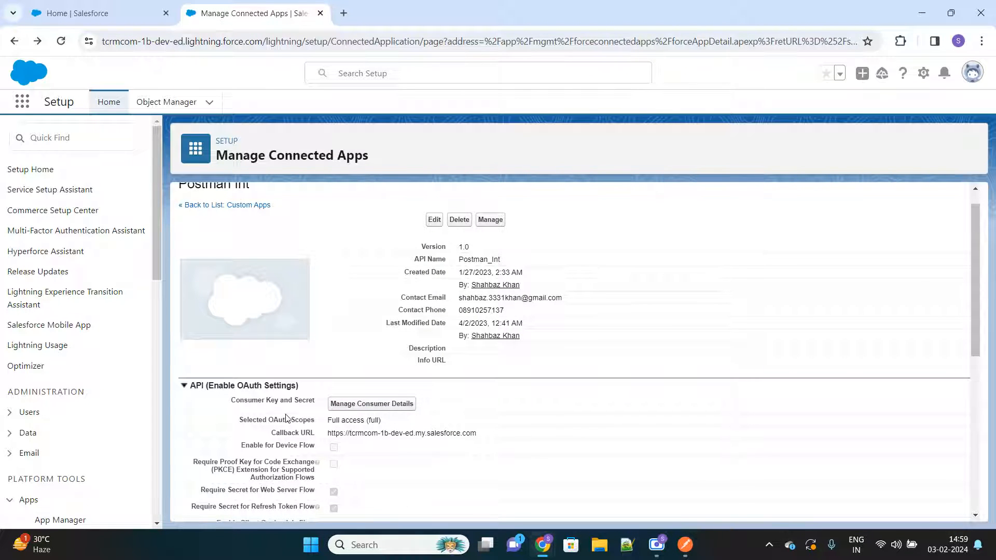
click(377, 408)
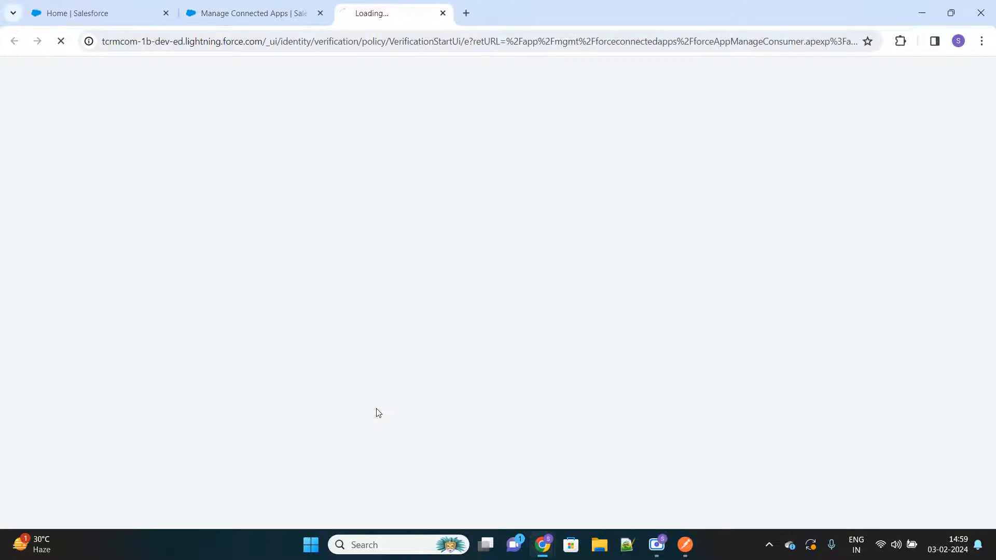
click(433, 358)
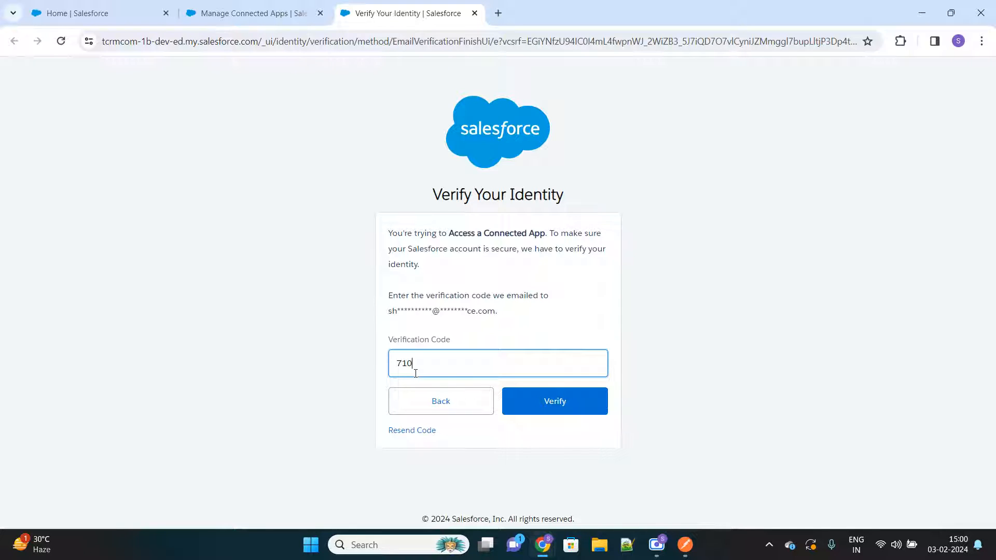
click(538, 405)
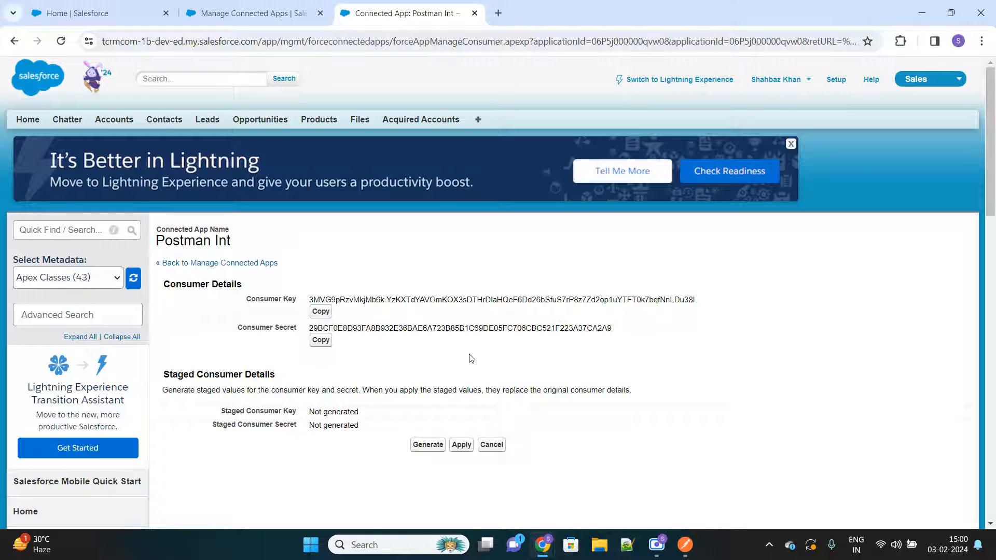
click(279, 21)
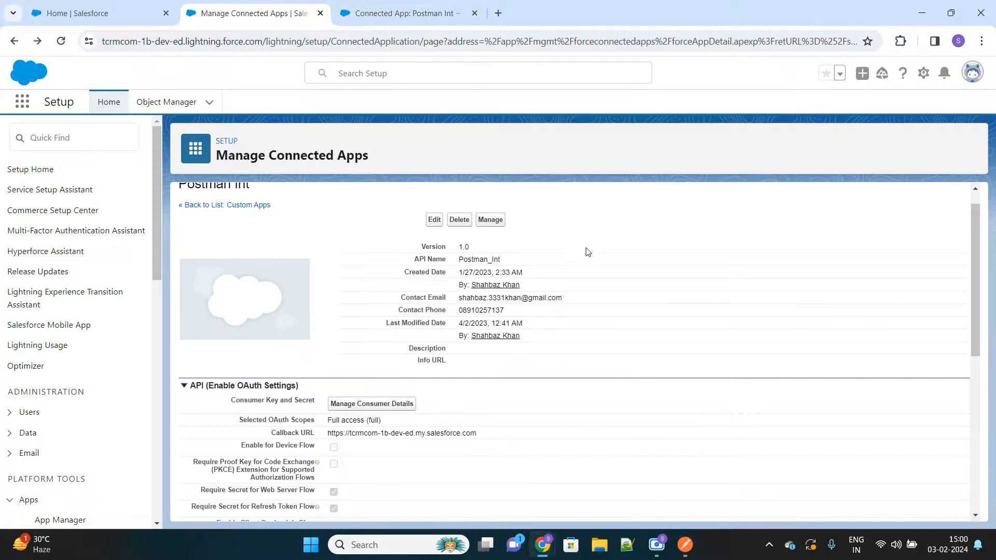
Step: Switch to Postman and create a new blank collection named SF Integ with Postman
click(686, 545)
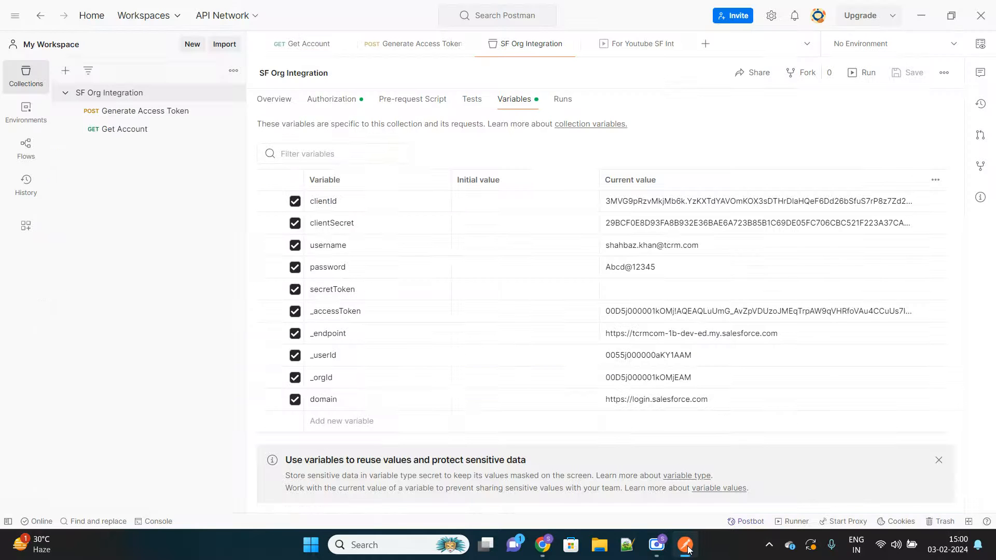
click(230, 55)
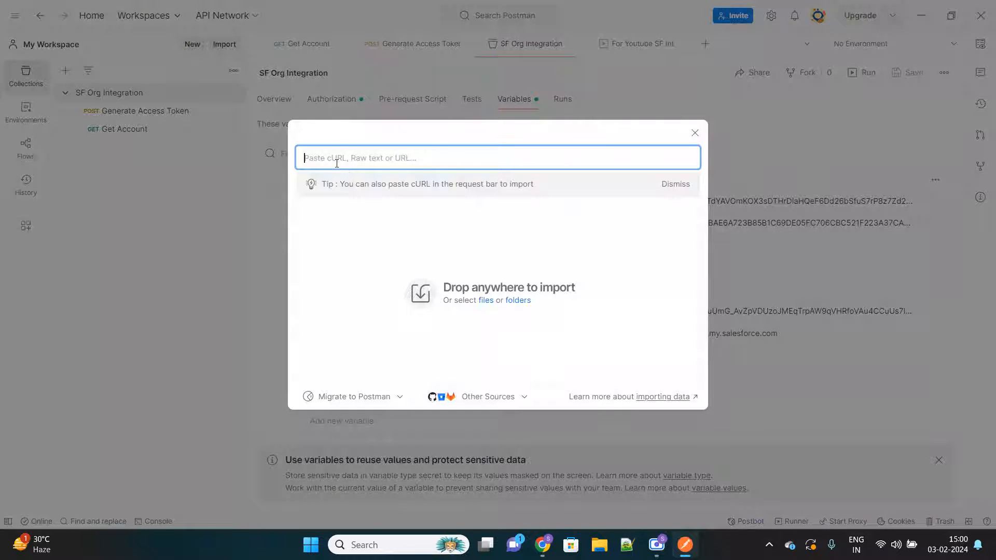
click(695, 132)
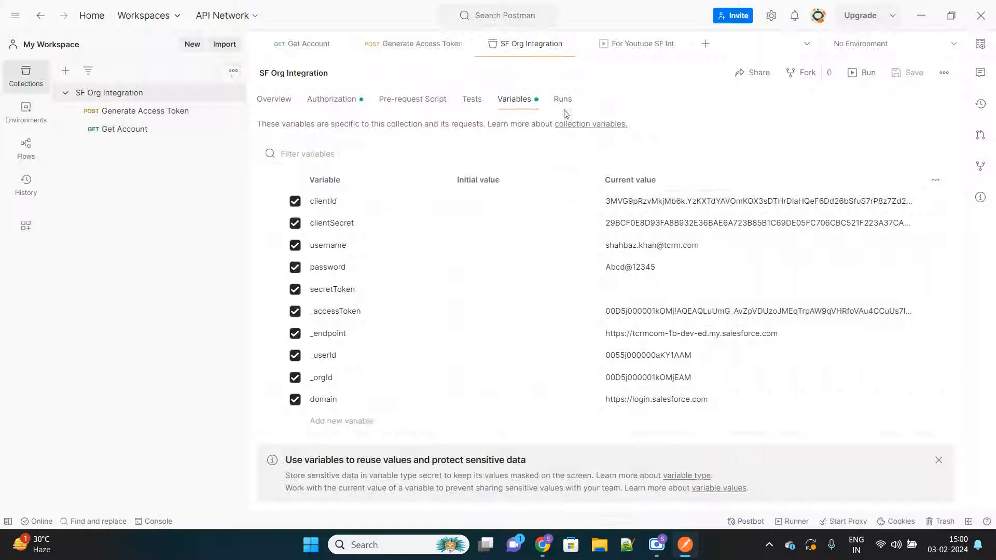
click(186, 45)
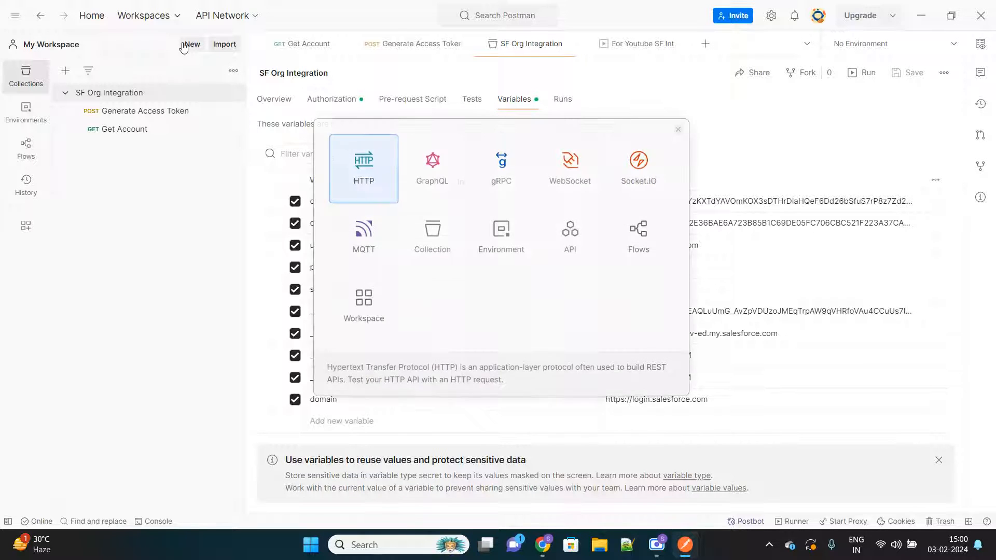
click(442, 240)
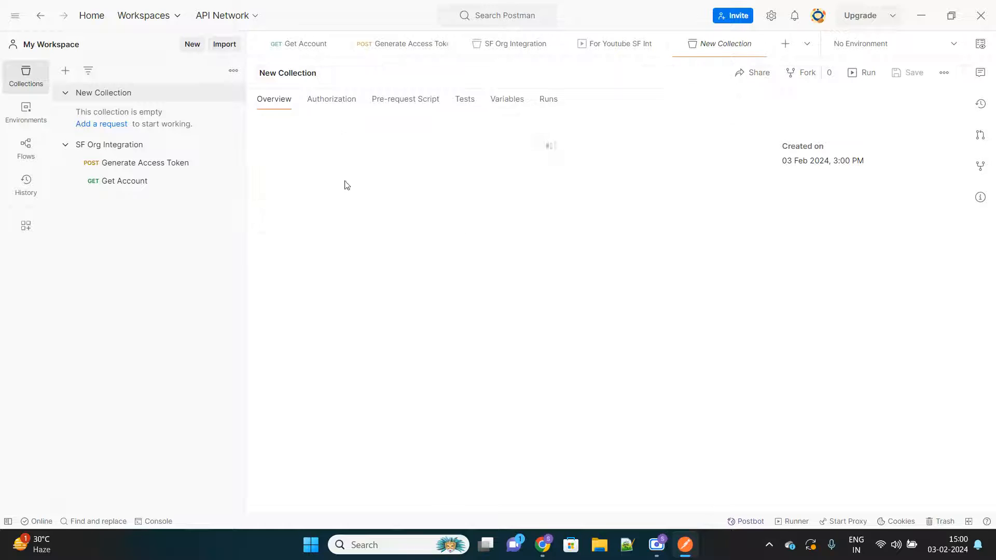
text(SF Inte)
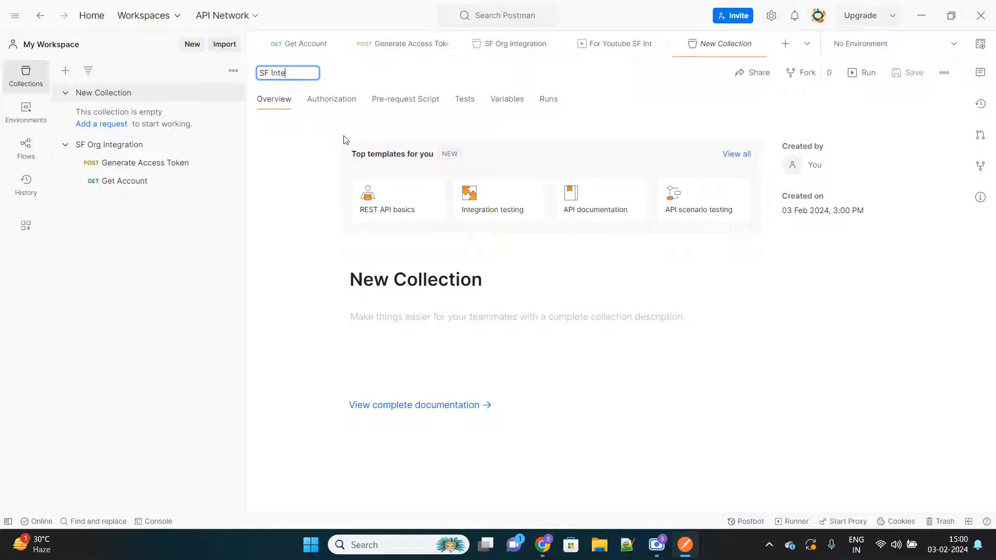
text(g with Postman)
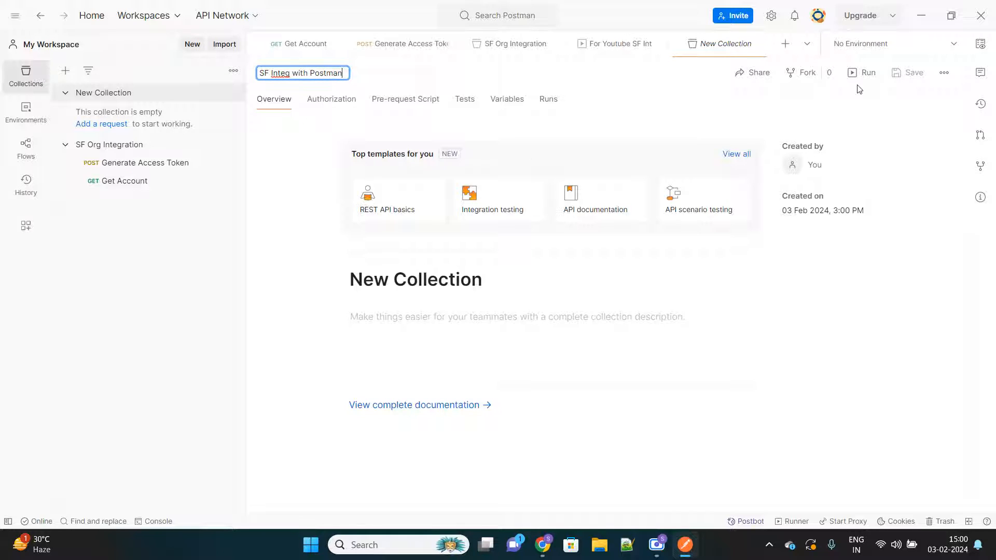
Step: Set the SF Integ with Postman collection's authorization type to Bearer Token
click(334, 97)
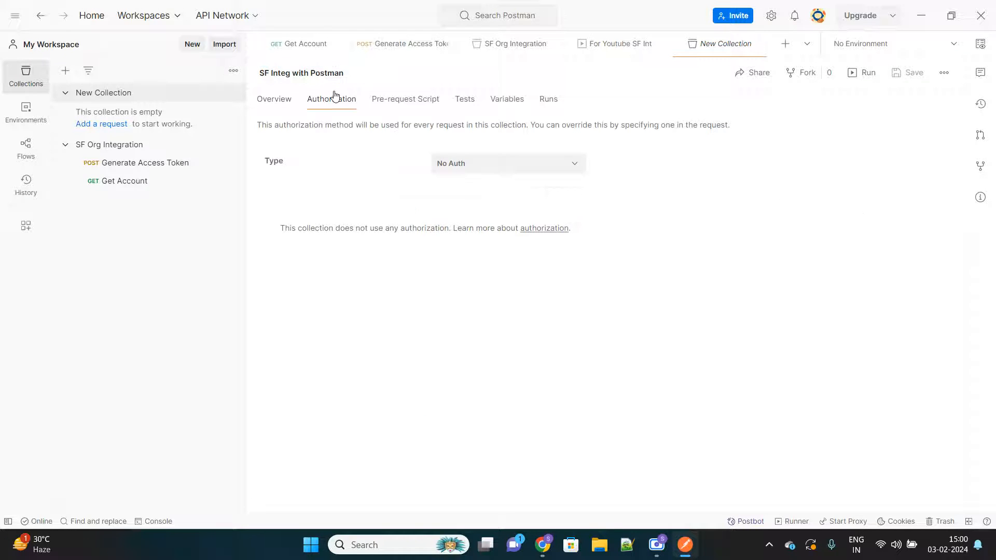
click(508, 165)
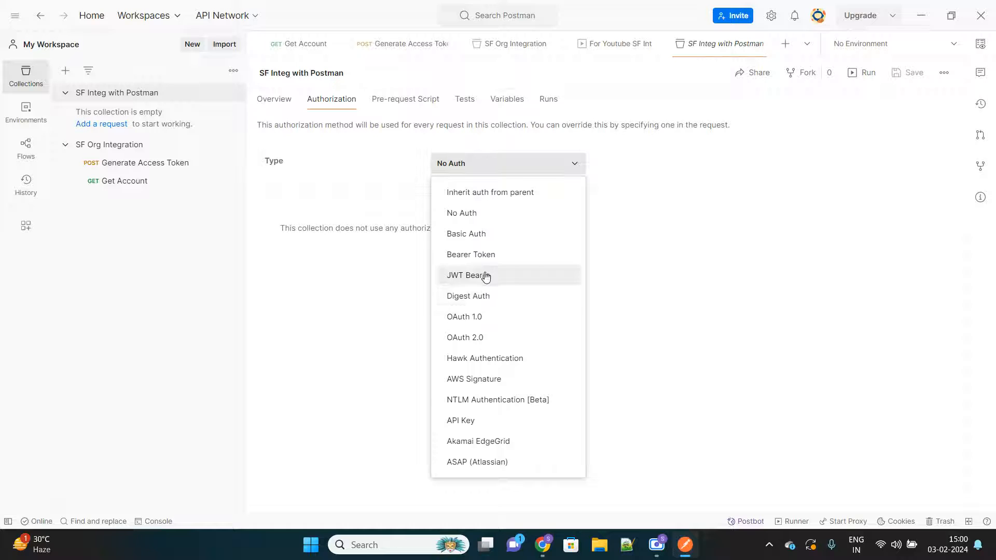
click(480, 255)
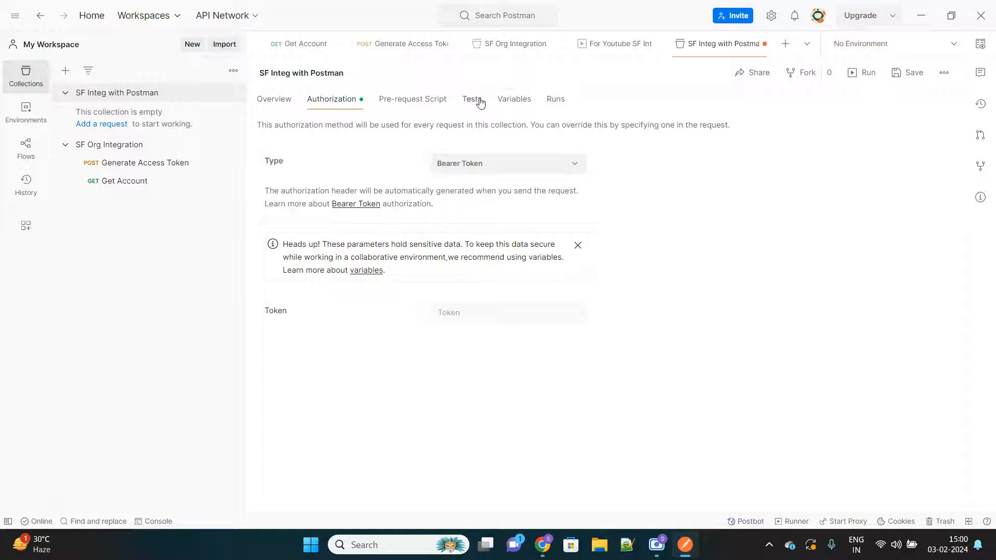
click(485, 314)
Step: Add a clientId variable to the SF Integ with Postman collection
click(510, 102)
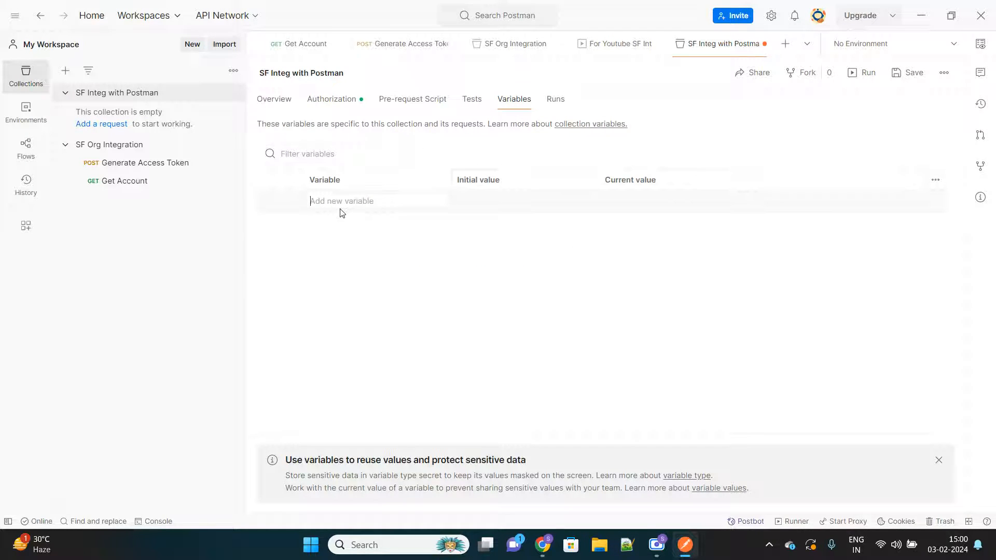
text(clientId)
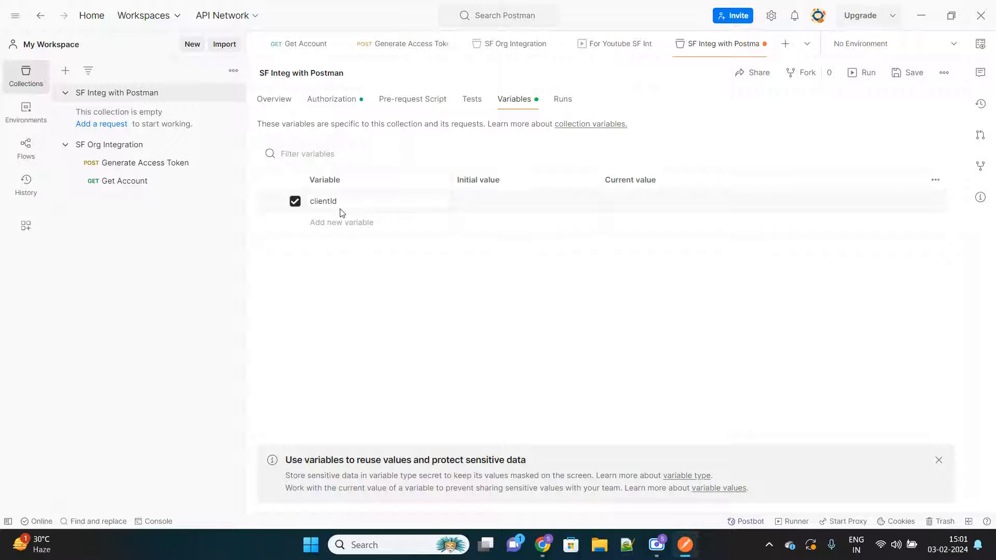
click(358, 223)
click(656, 545)
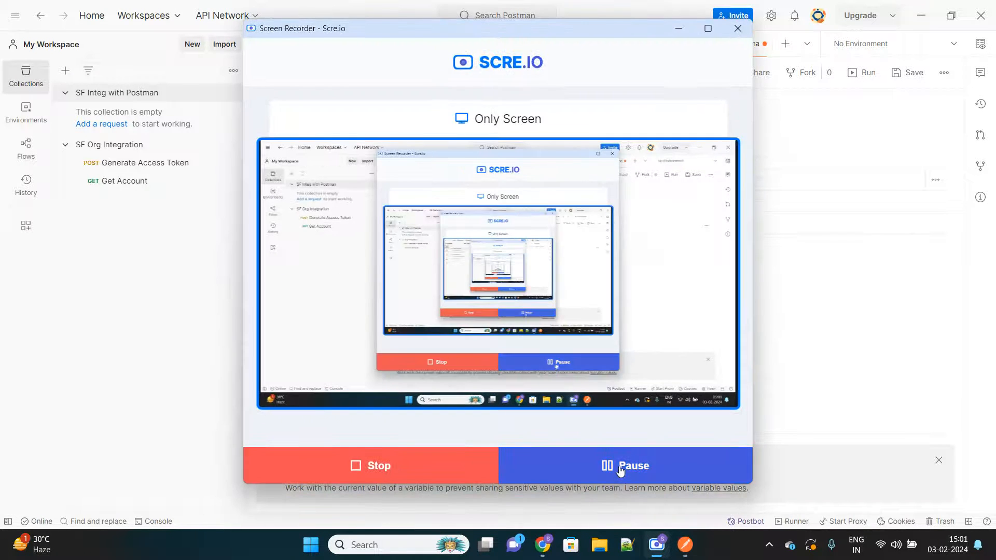
click(620, 470)
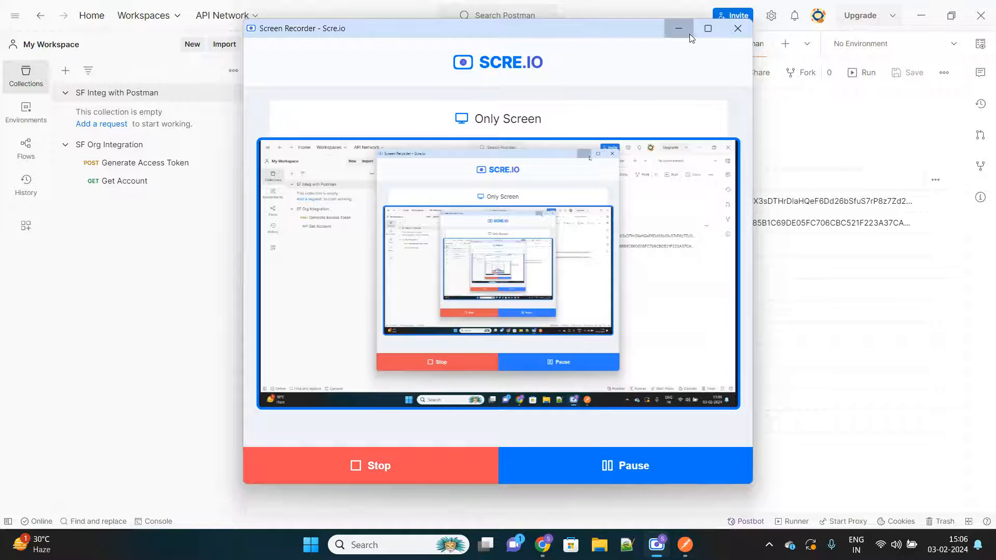
click(690, 34)
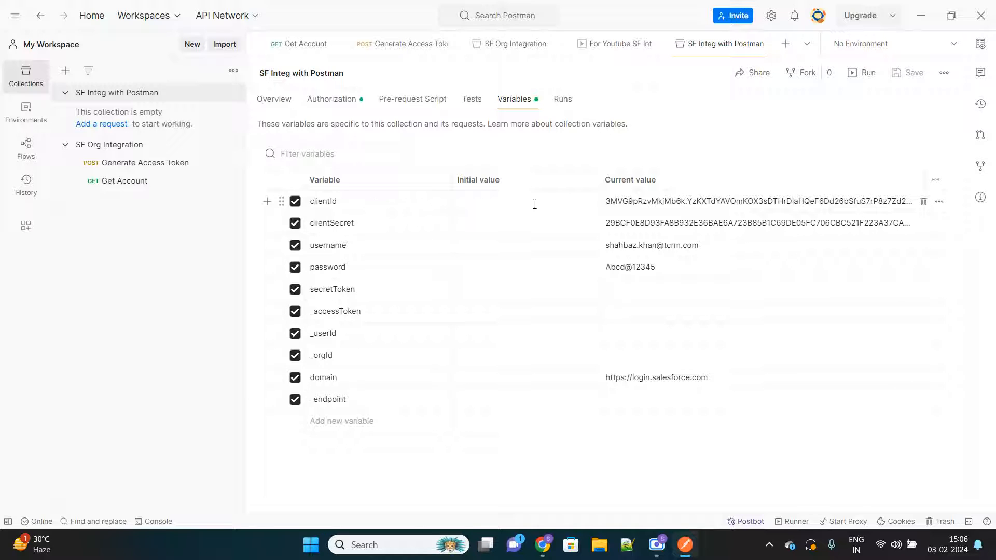
Step: Review the SF Integ with Postman collection's variables and their current values, from clientId through _endpoint
click(659, 204)
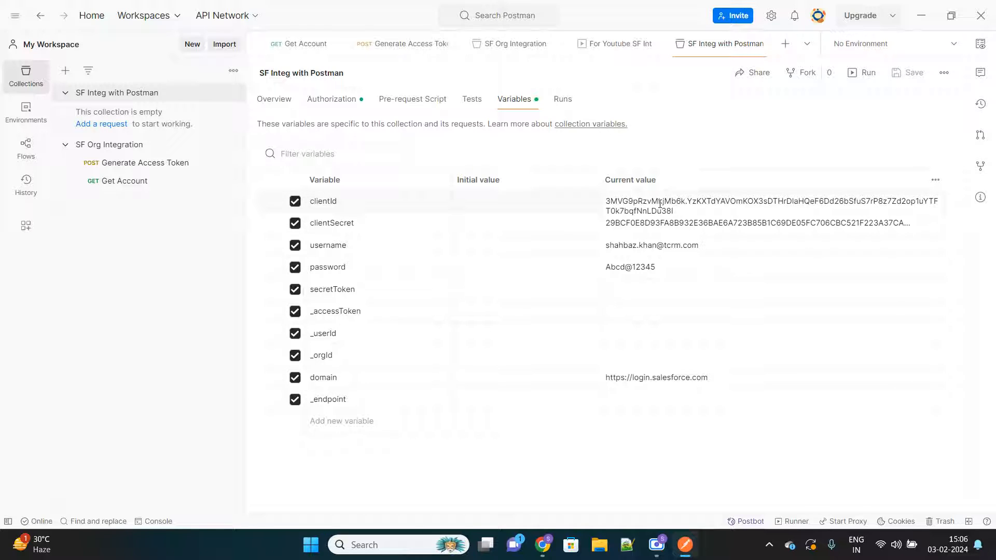
click(521, 221)
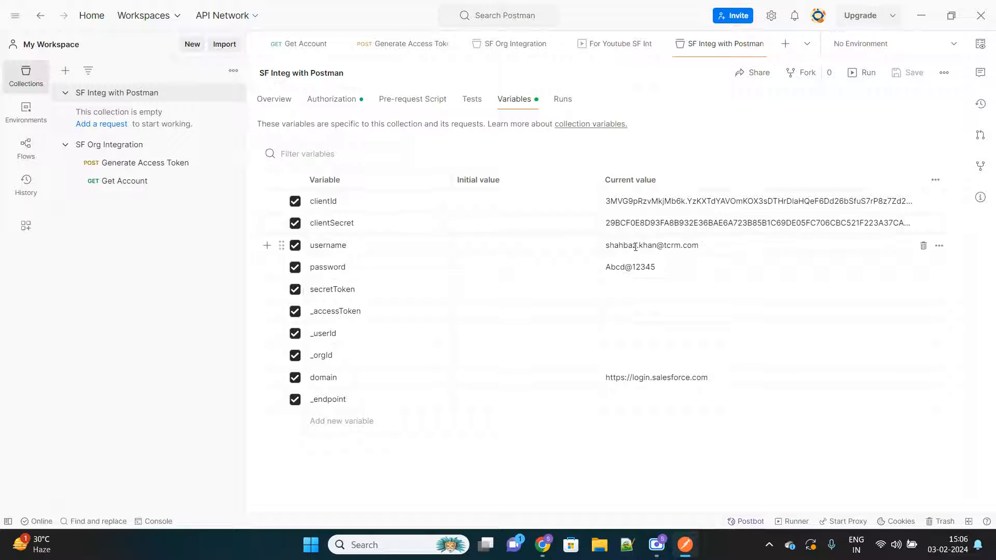
click(634, 268)
click(633, 287)
click(623, 337)
click(624, 354)
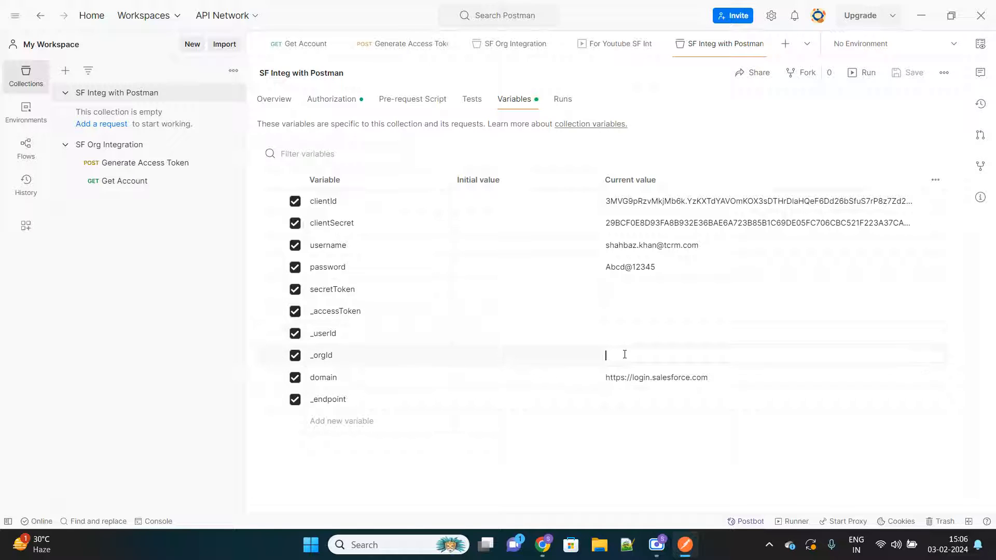
click(633, 401)
Step: Copy the _accessToken variable name, set the collection's bearer token to {{_accessToken}}, and save the collection
double_click(340, 312)
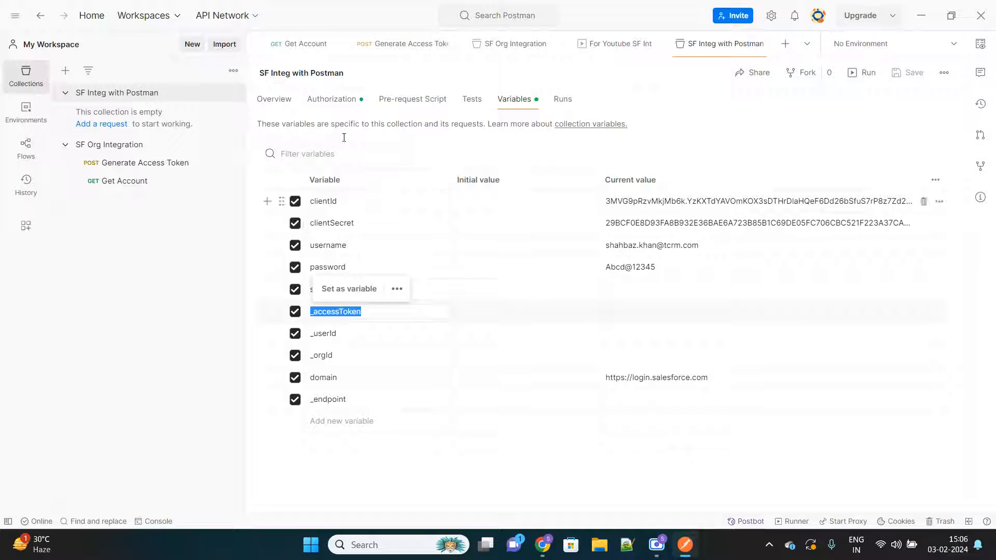
click(331, 99)
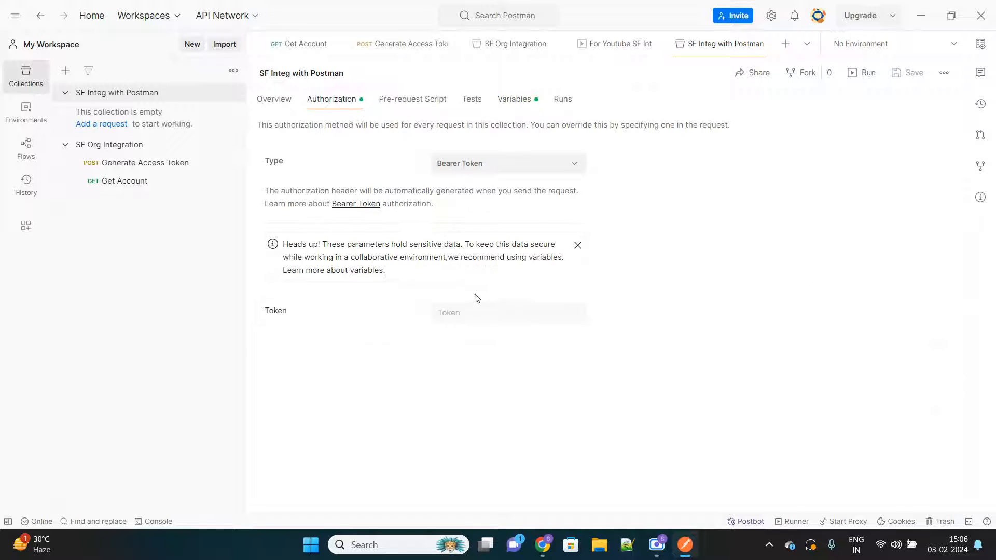
click(466, 311)
text({{)
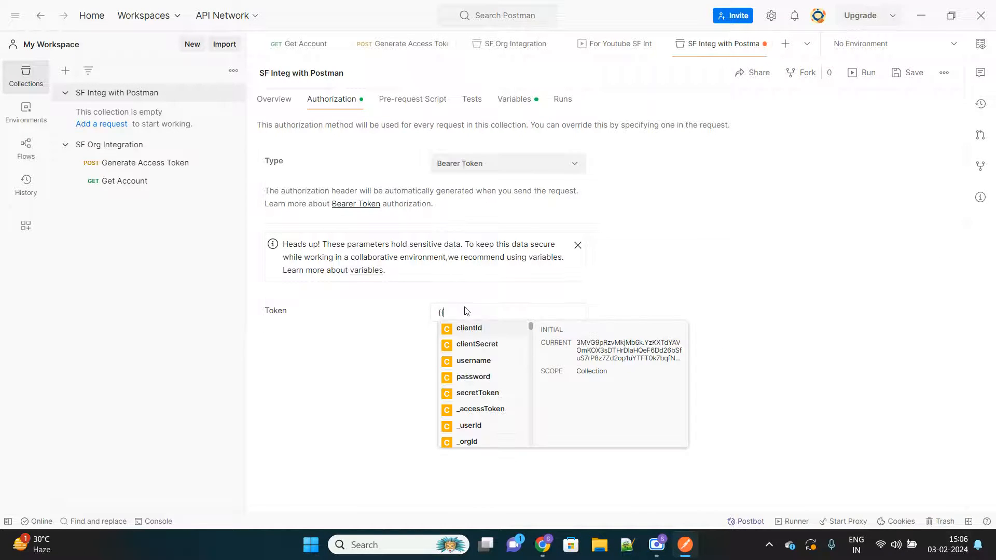
key(ctrl+v)
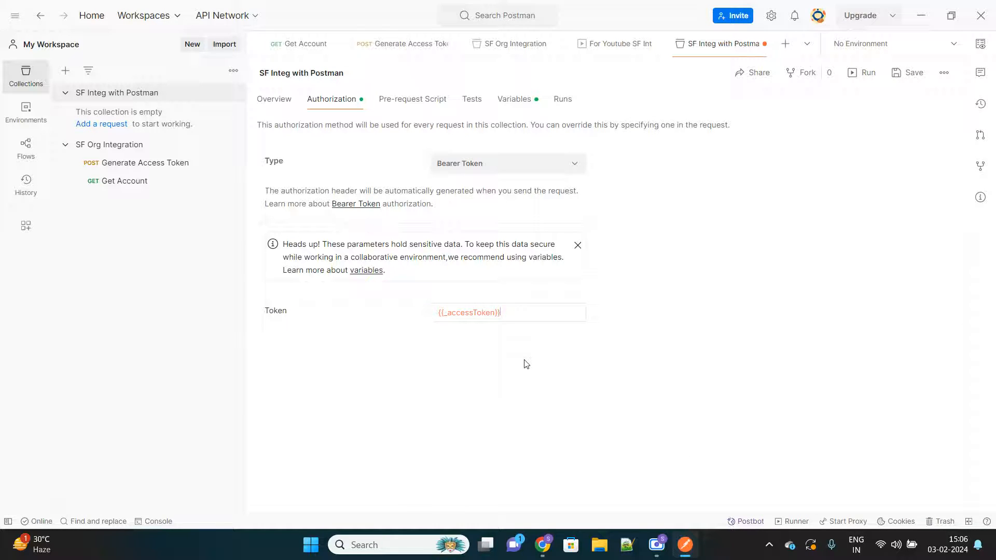
click(519, 103)
click(341, 105)
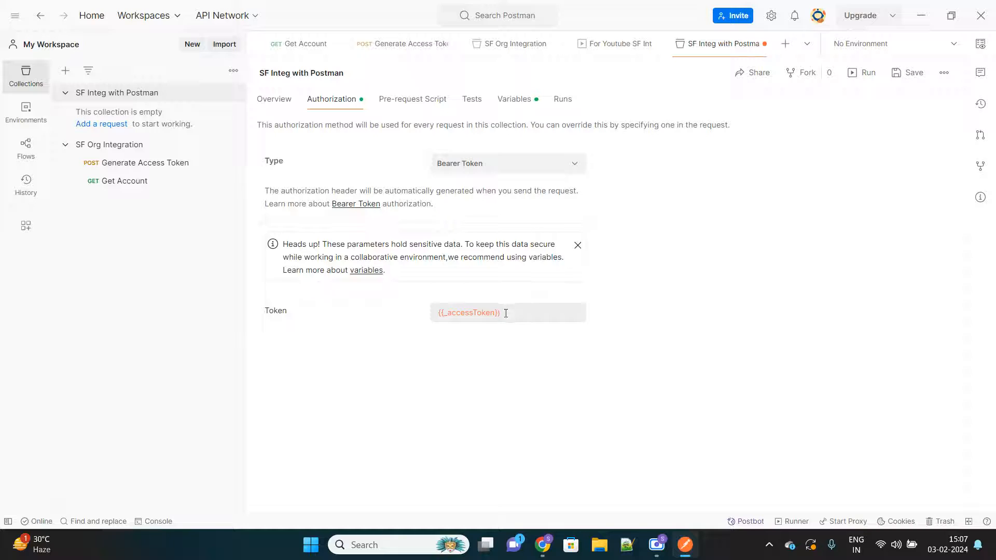
click(898, 73)
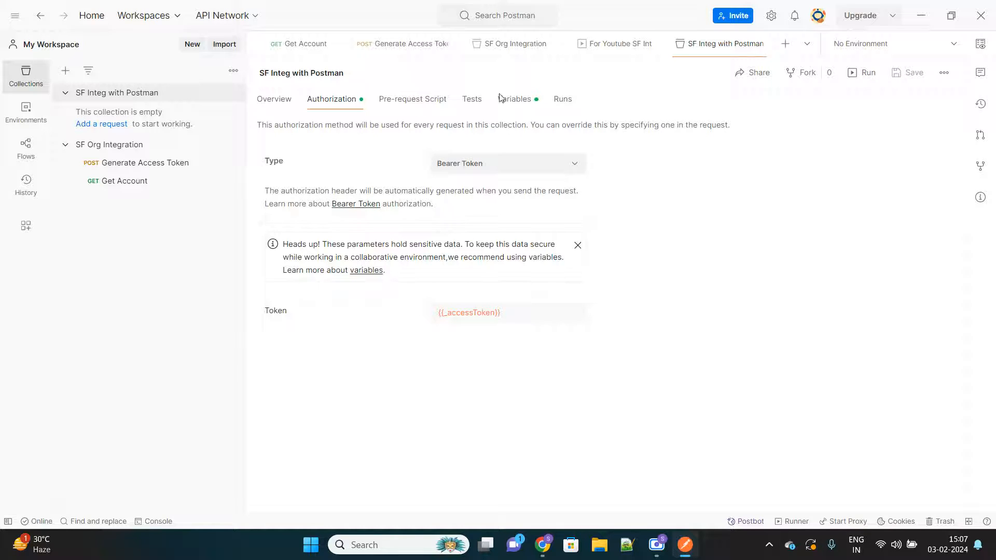
Step: Recheck the saved collection's variables against its authorization settings
click(517, 100)
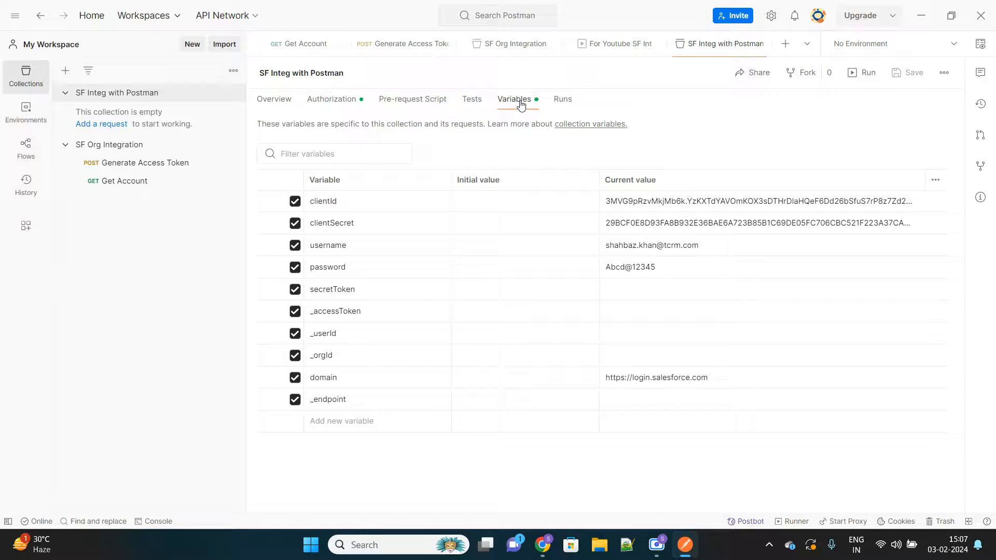
click(337, 100)
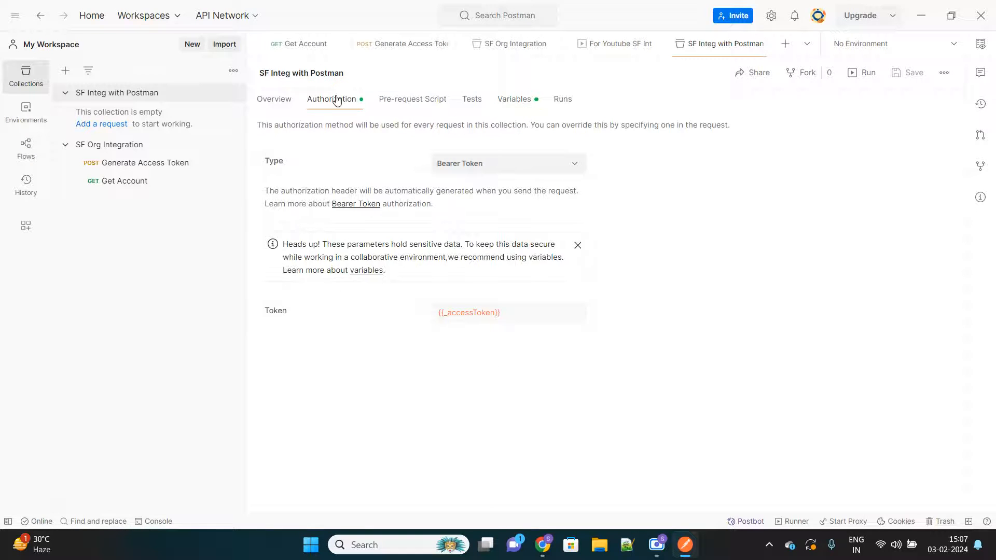
click(520, 102)
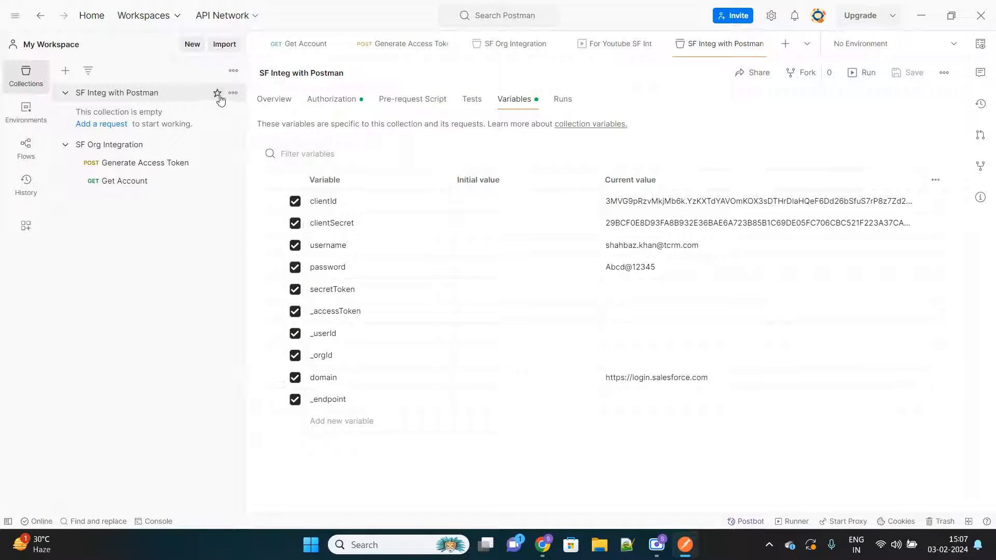
Step: Add a request named Generate Session ID to the SF Integ with Postman collection and set its method to POST
click(234, 94)
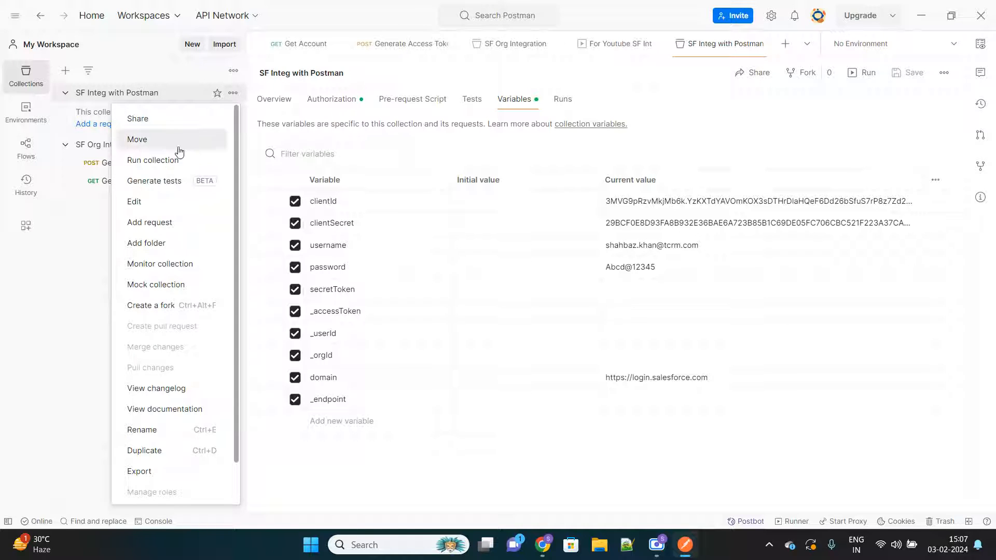
click(160, 225)
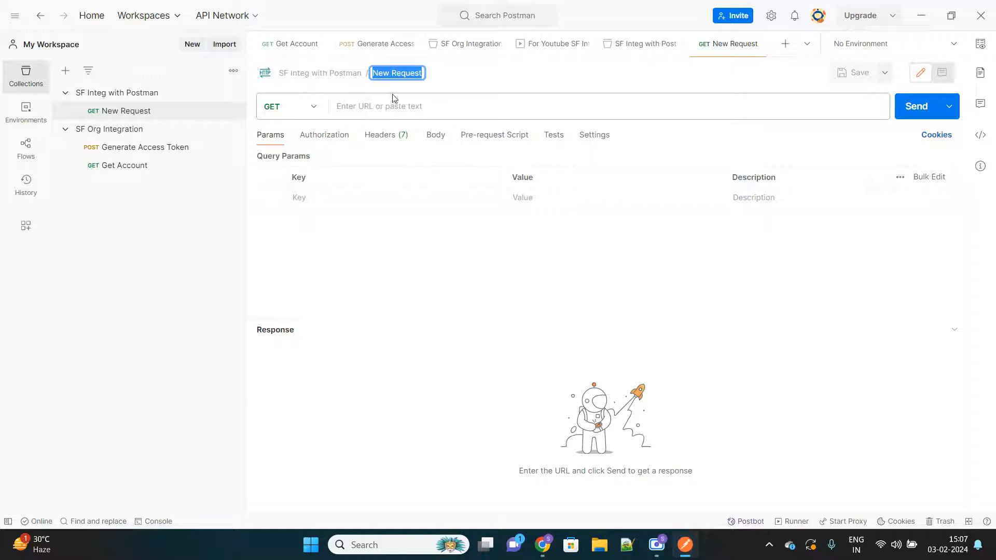
text(Generate)
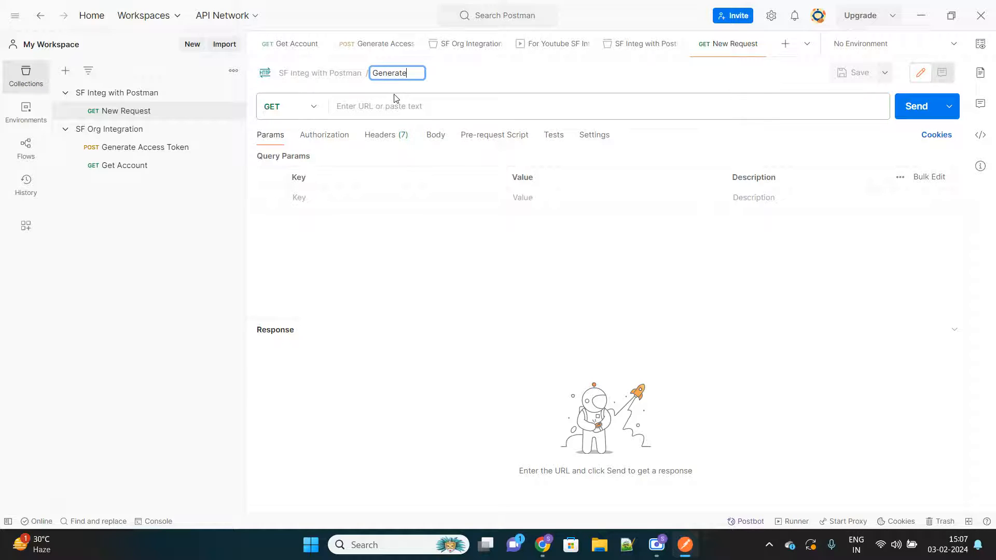
text( Session ID)
click(313, 105)
click(294, 160)
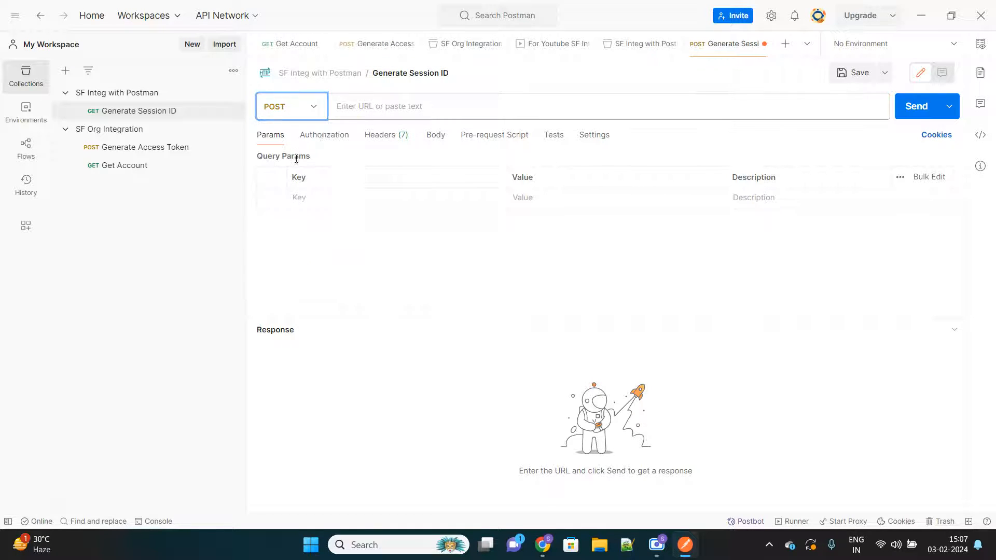
Step: Set the Generate Session ID request URL to {{domain}}/services/oauth2/token and its body format to x-www-form-urlencoded
click(359, 111)
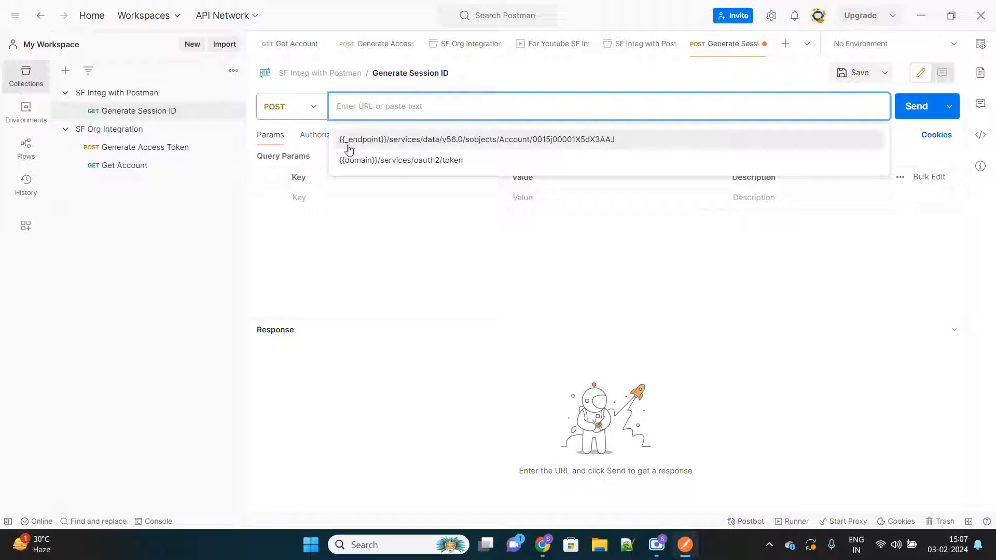
click(377, 162)
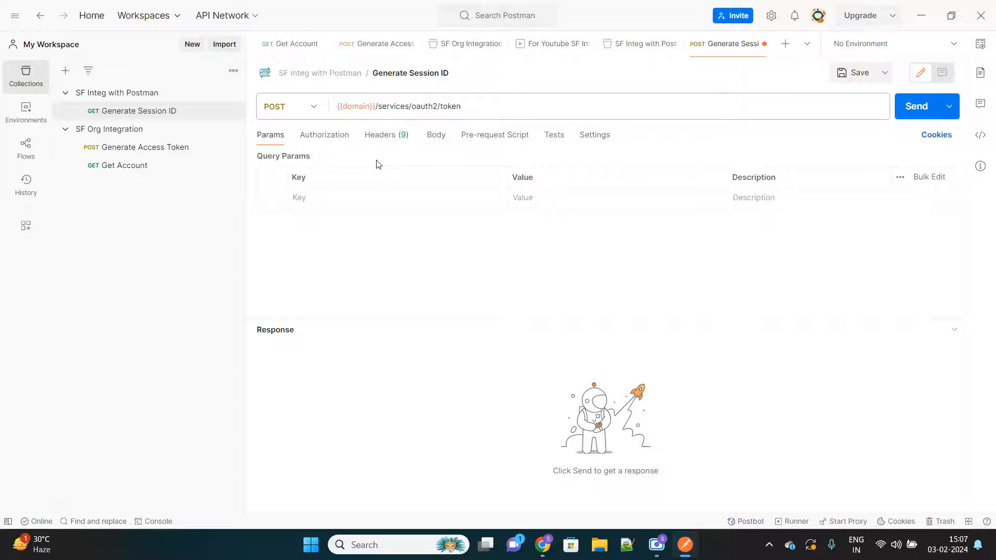
drag(374, 107, 336, 106)
click(468, 108)
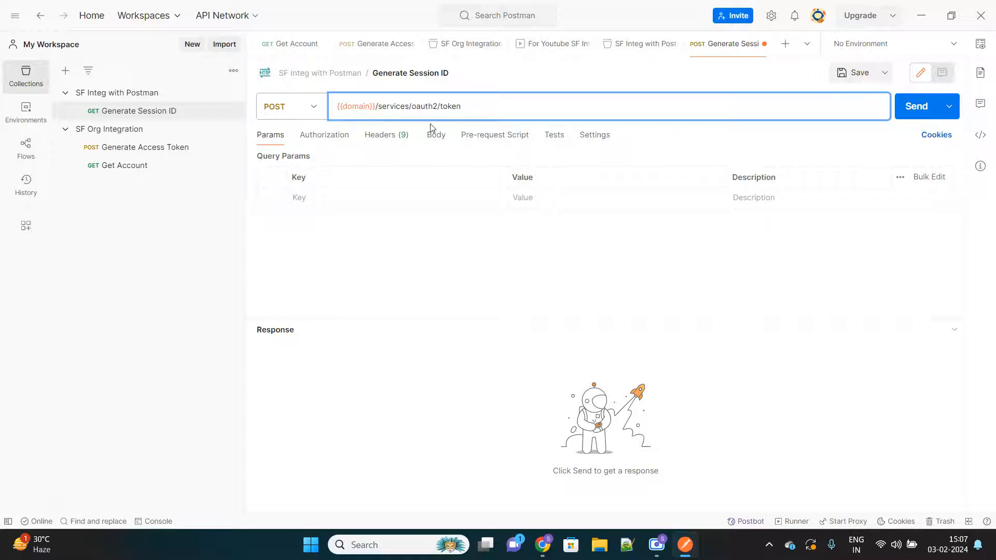
click(433, 139)
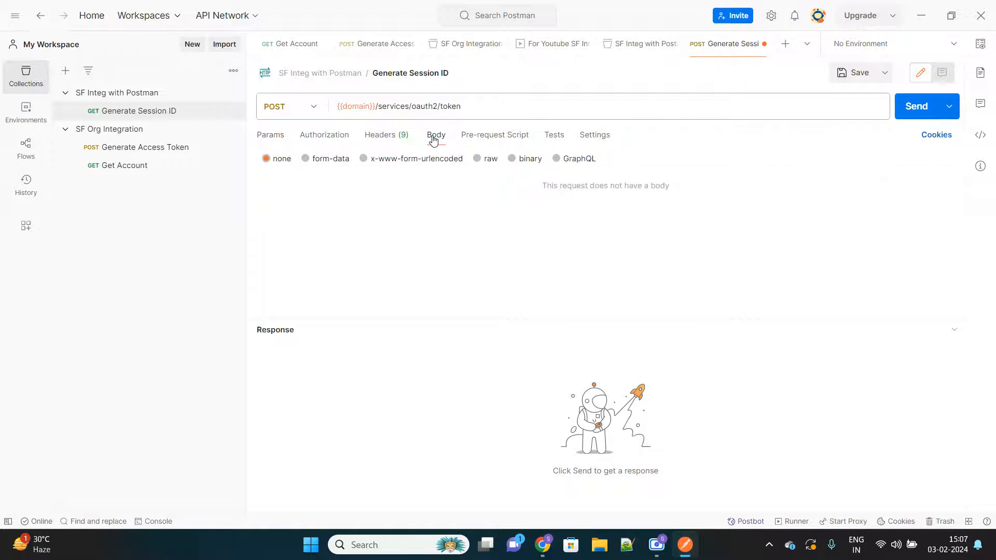
click(364, 159)
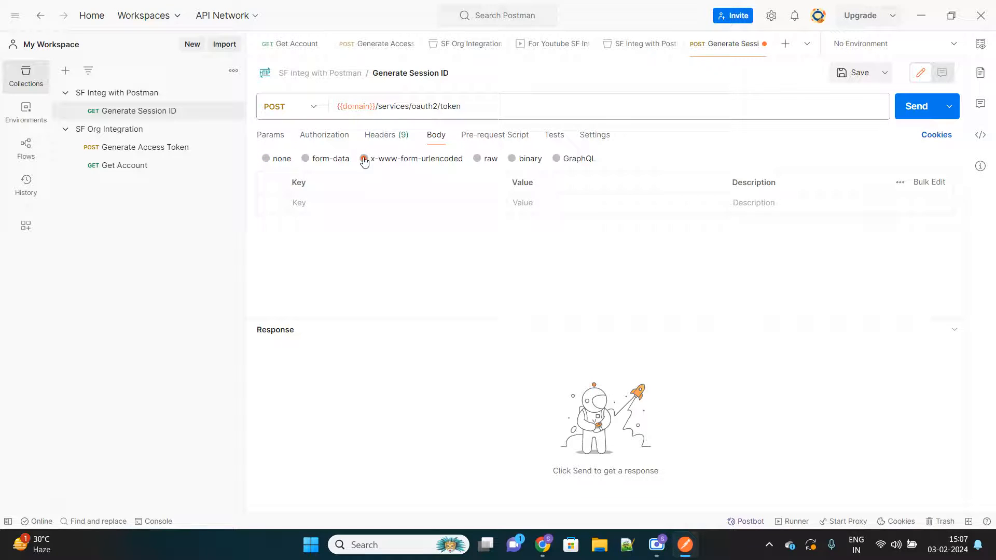
Step: Copy the grant_type key from the Generate Access Token body into the Generate Session ID body and set its value to password
click(106, 148)
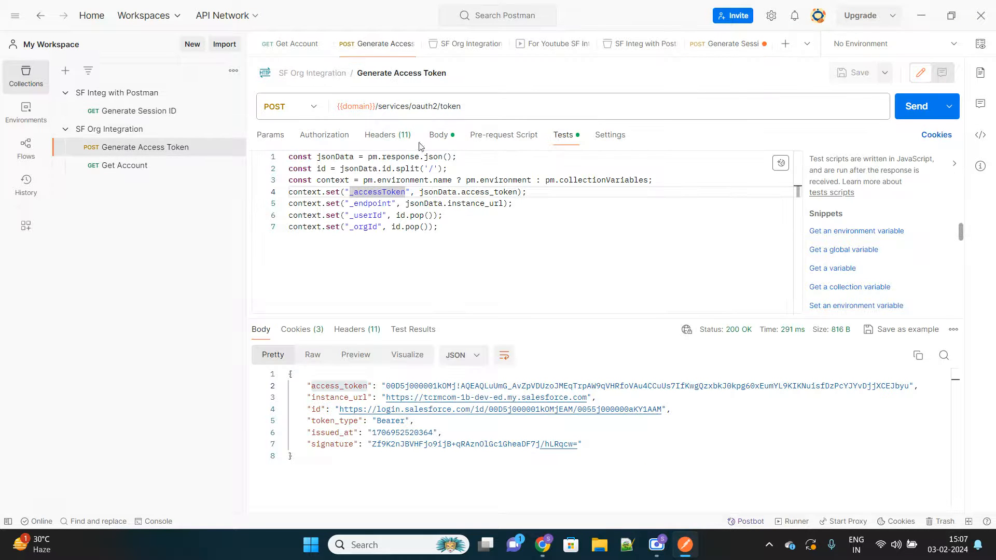
click(438, 135)
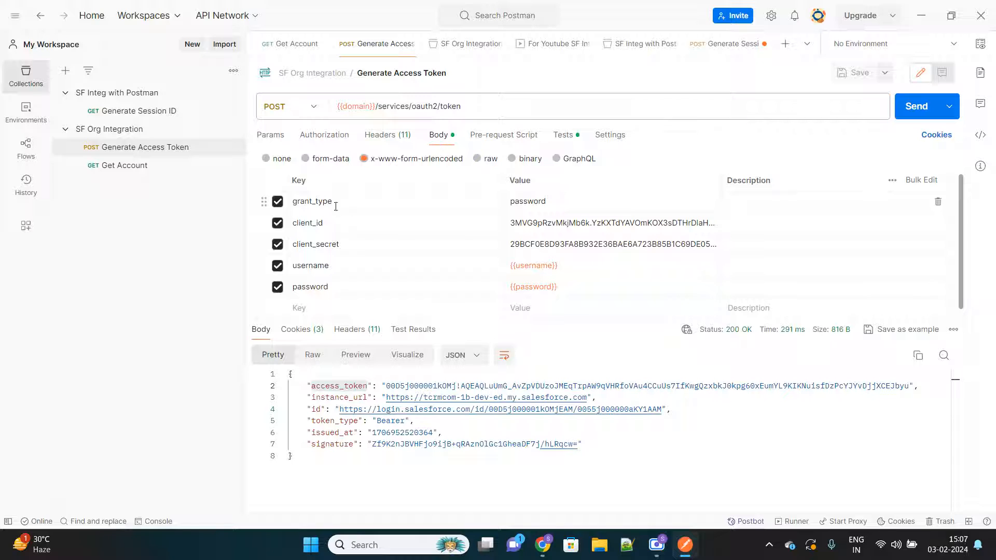
double_click(314, 202)
key(ctrl+c)
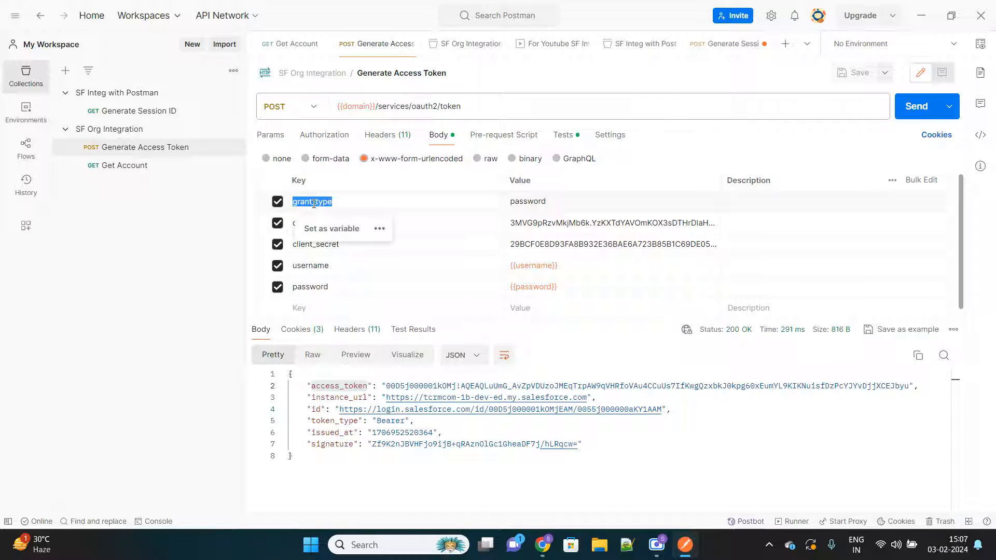
click(134, 111)
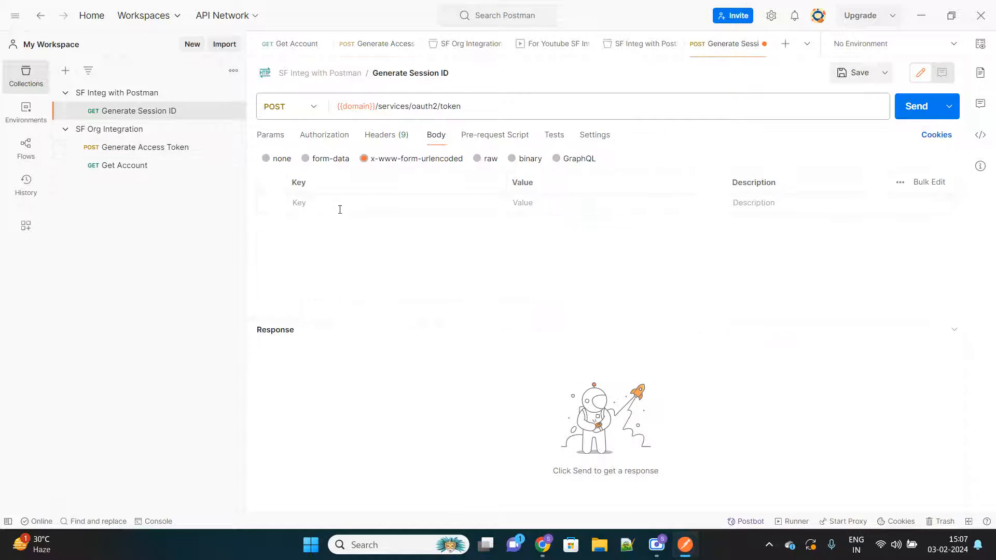
click(335, 204)
key(ctrl+v)
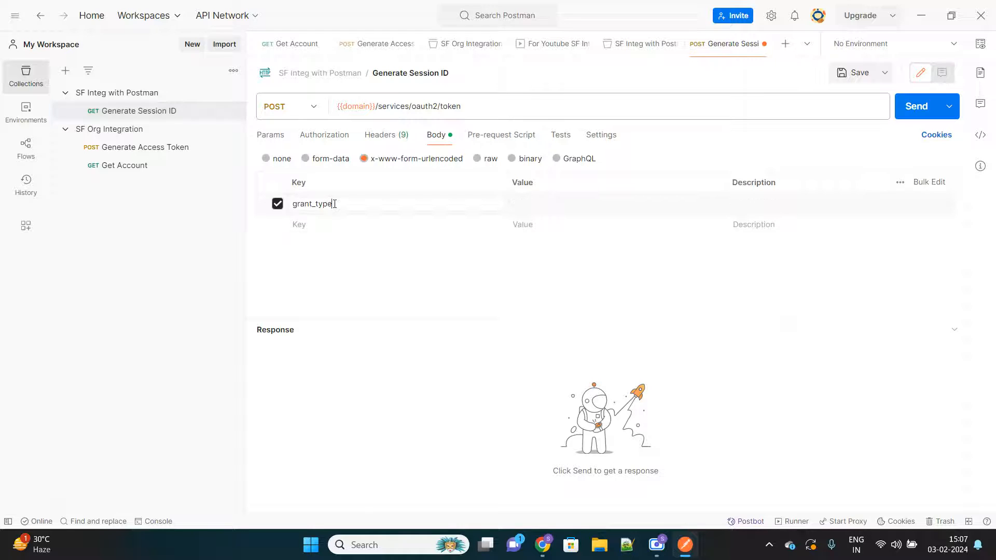
click(549, 203)
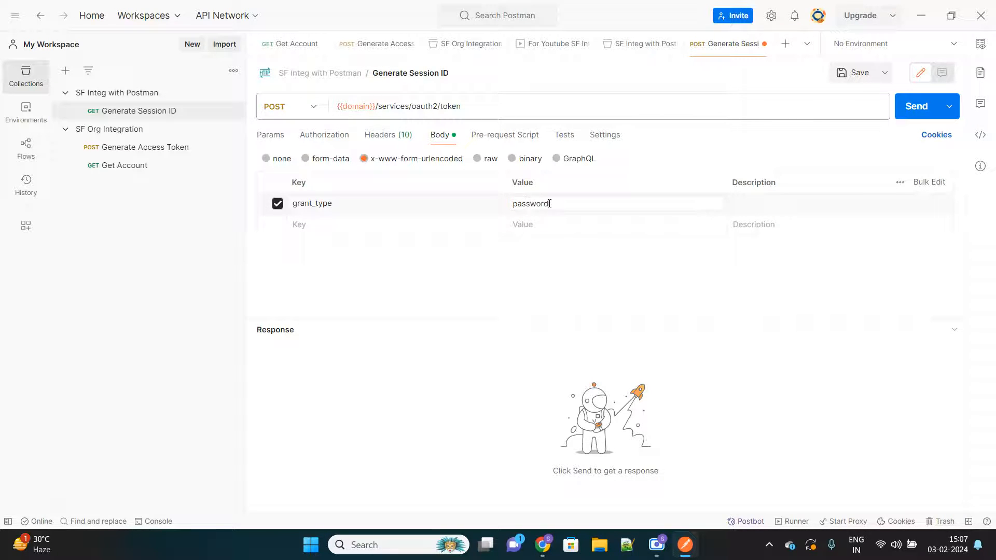
Step: Copy the client_id key from Generate Access Token into the Generate Session ID body and give it the value {{clientId}}
click(171, 148)
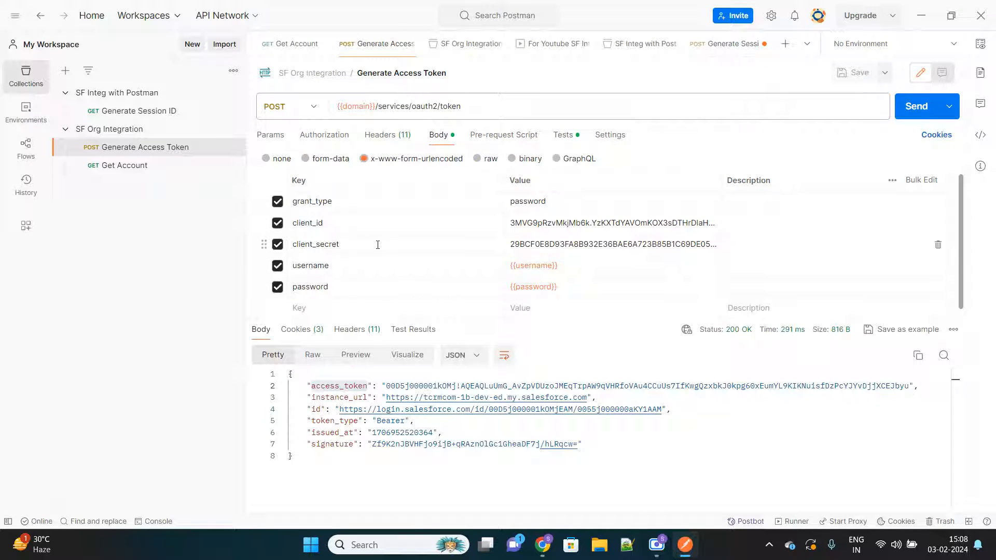
double_click(307, 223)
key(ctrl+c)
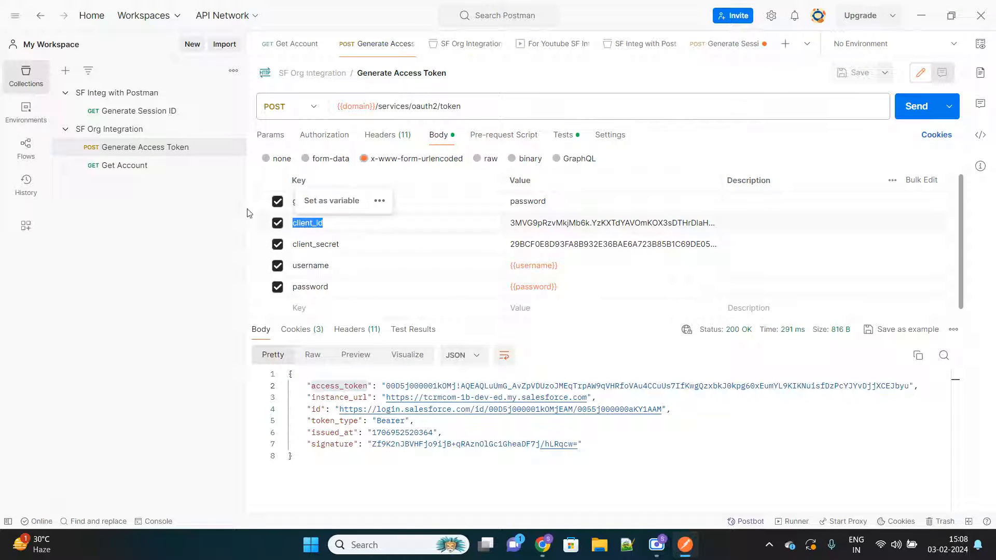
click(135, 110)
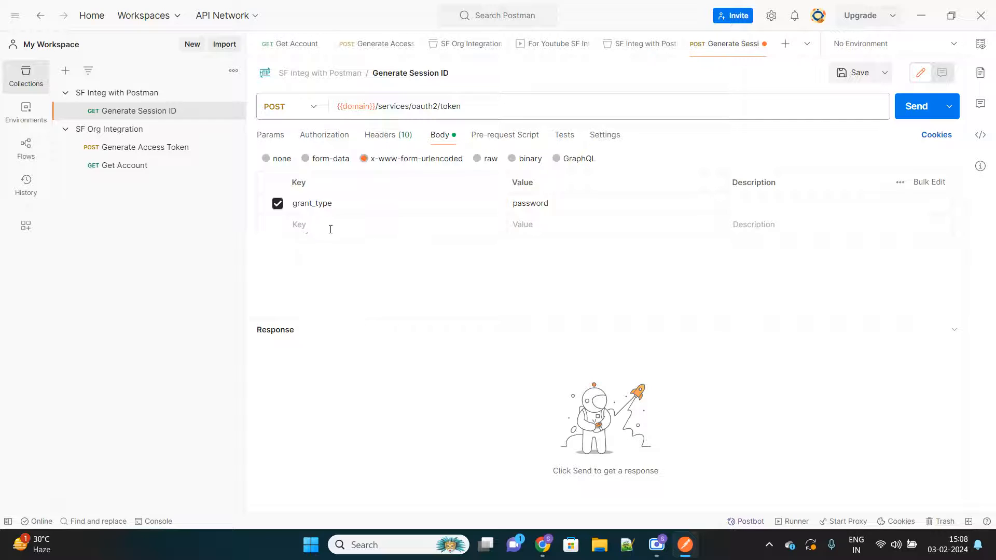
key(ctrl+v)
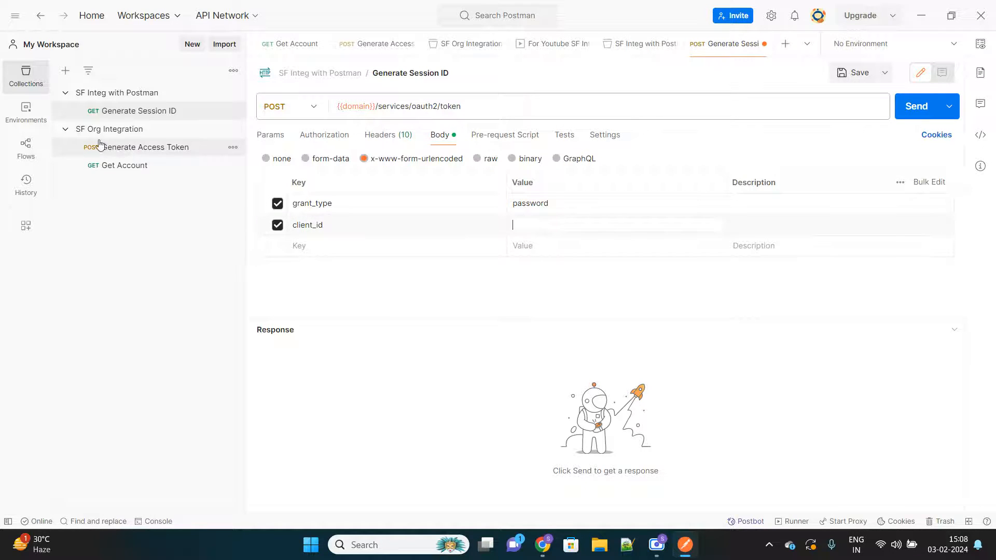
click(123, 150)
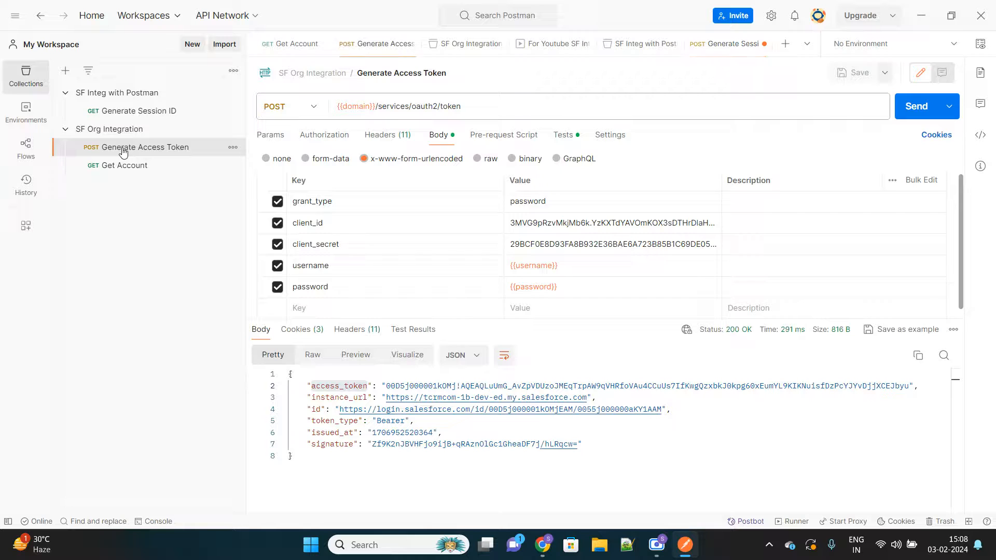
click(134, 111)
click(537, 225)
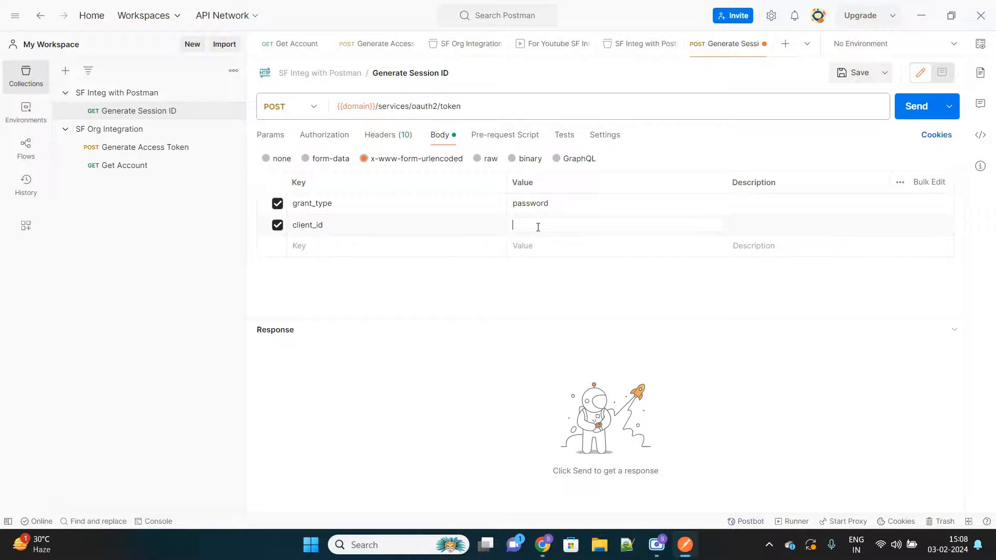
text({{)
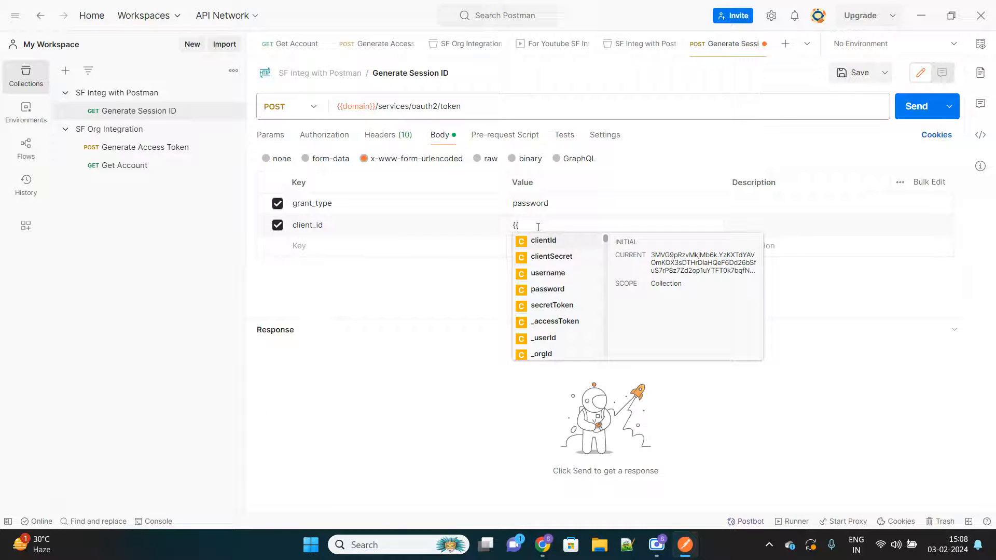
key(Return)
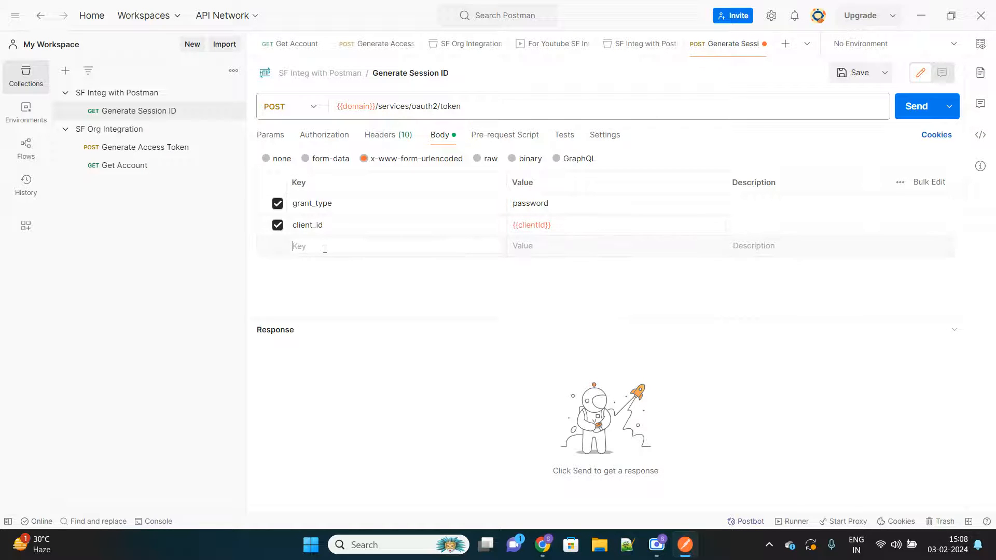
Step: Copy the client_secret key from Generate Access Token into the Generate Session ID body with the variable {{clientSecret}} as its value
click(128, 147)
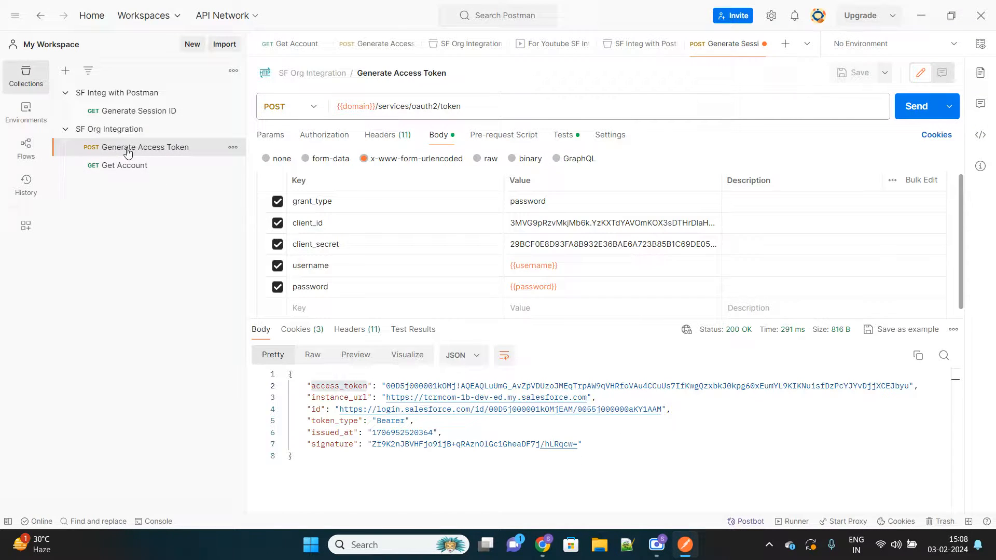
double_click(335, 247)
key(ctrl+c)
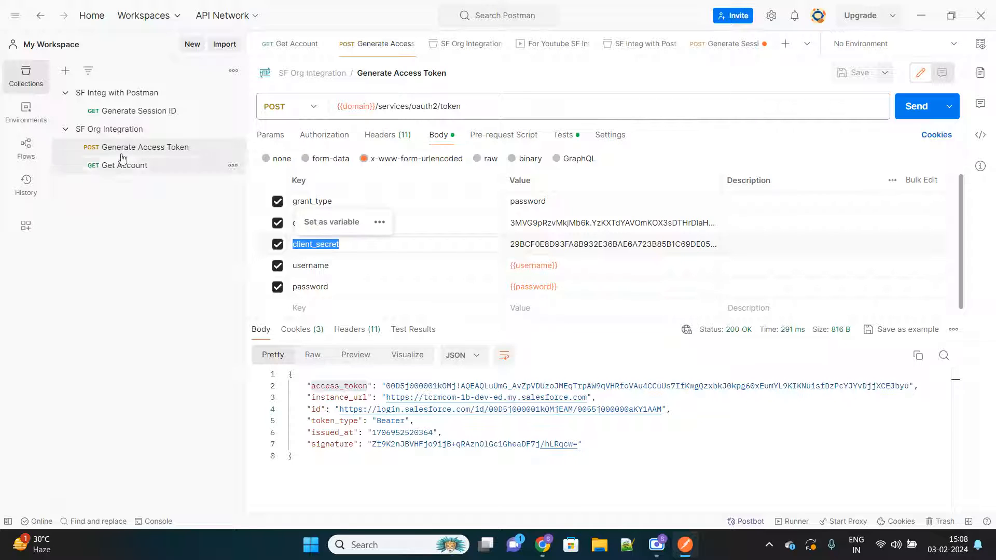
click(138, 110)
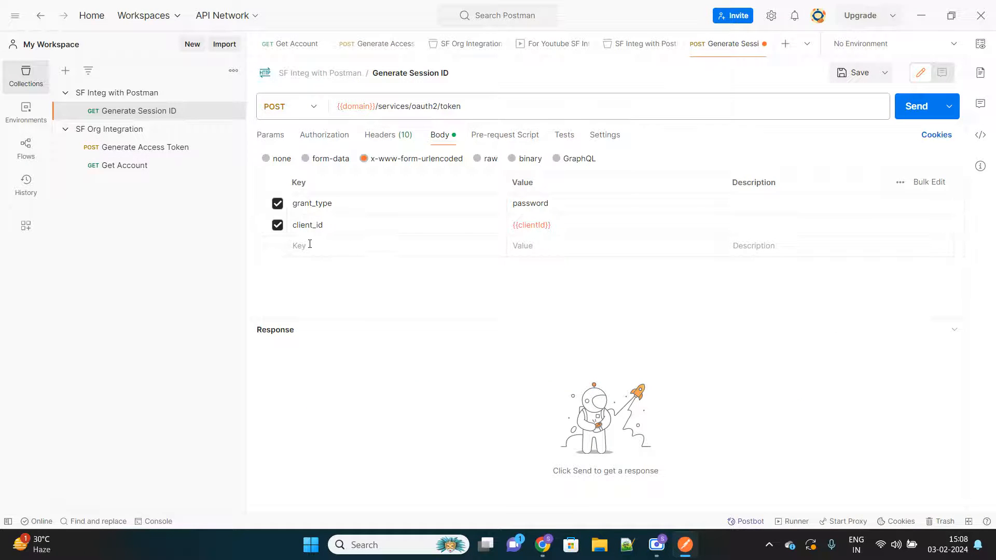
click(310, 244)
key(ctrl+v)
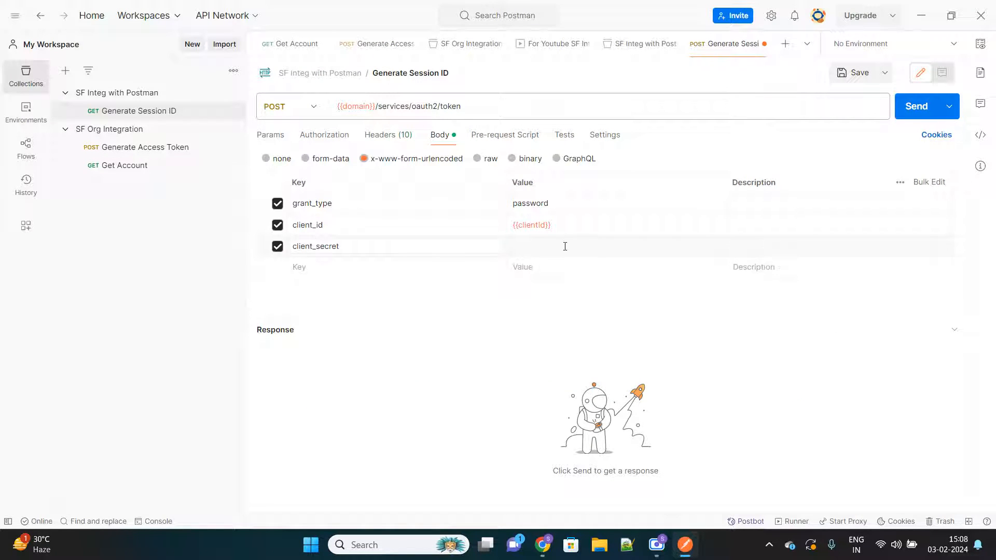
click(564, 246)
text({{)
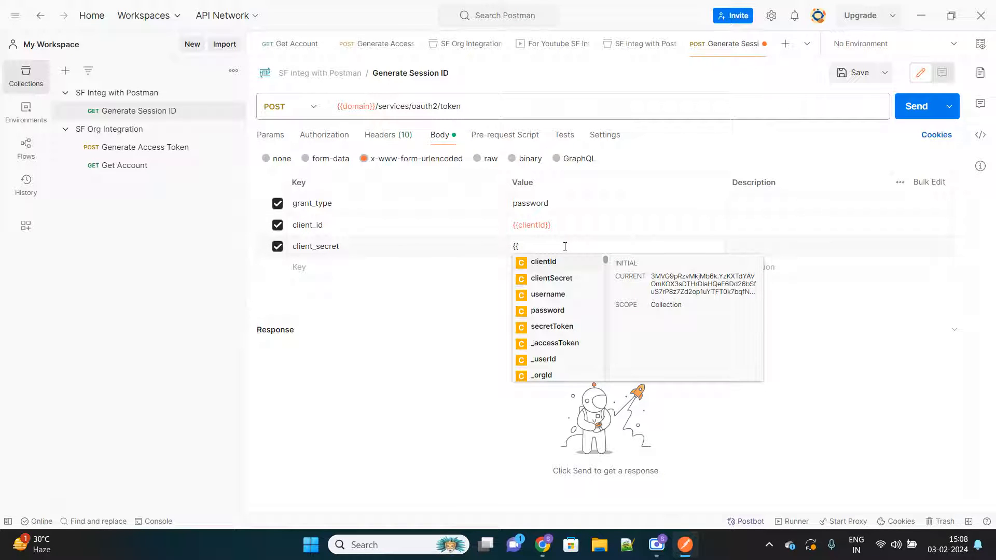
click(557, 280)
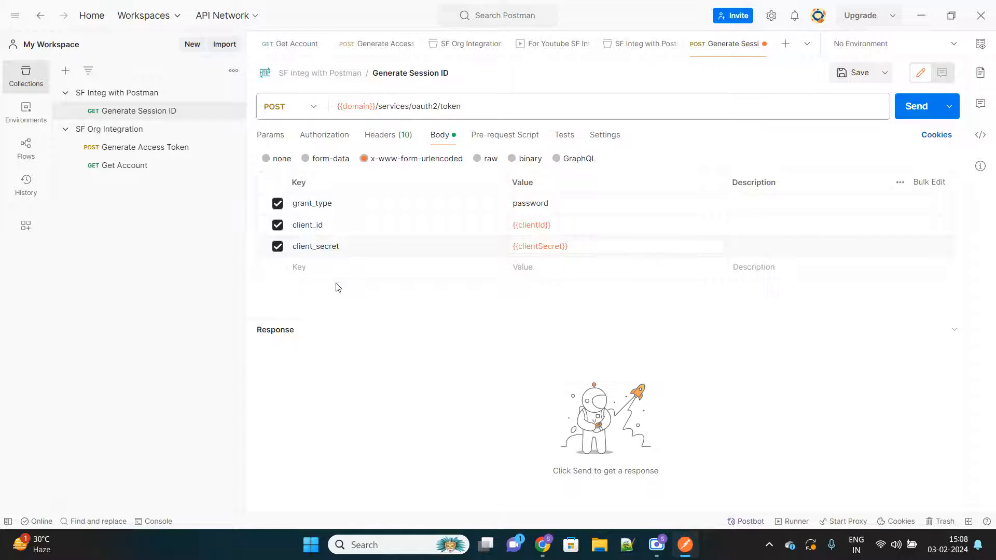
Step: Copy the username key from Generate Access Token into the Generate Session ID body and set its value to {{username}}
click(151, 149)
double_click(311, 268)
click(313, 266)
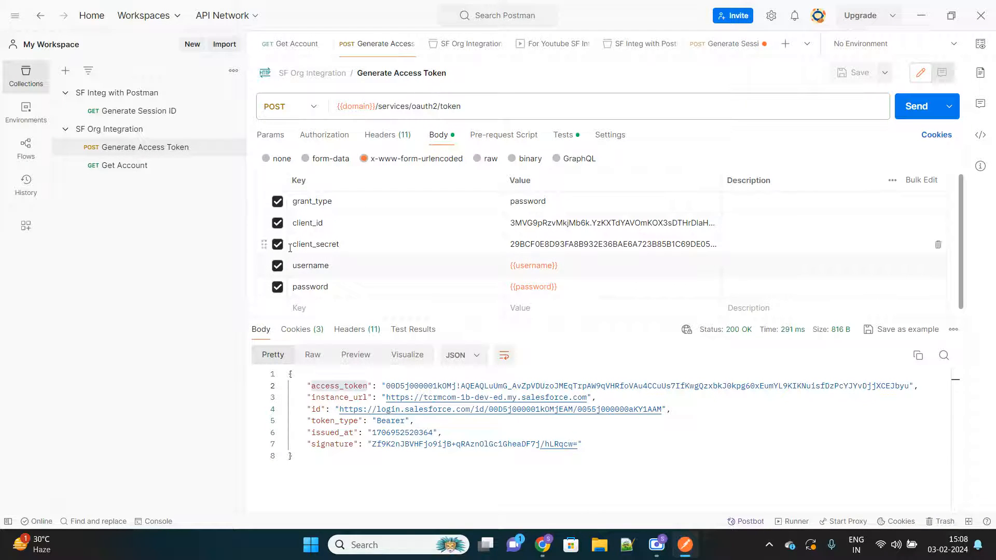
double_click(315, 266)
key(ctrl+c)
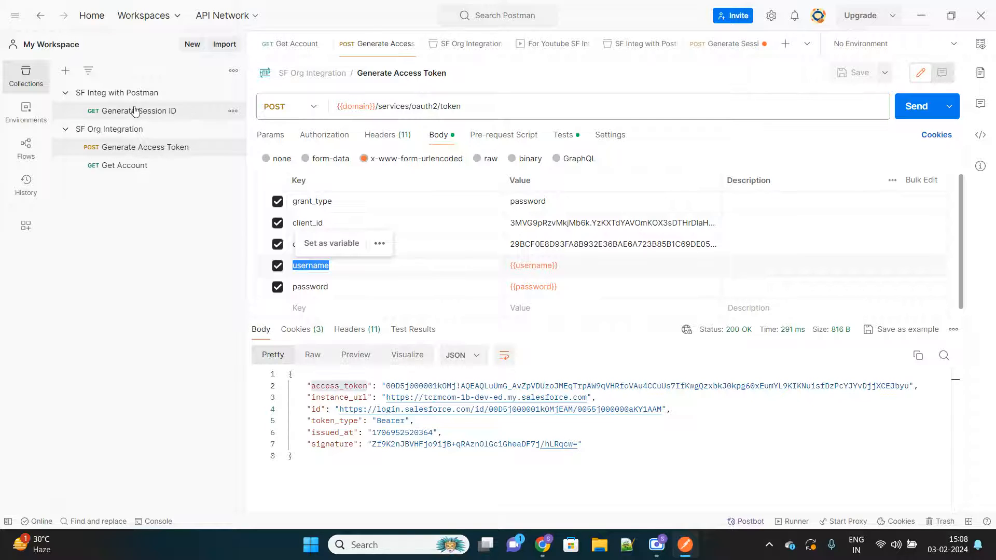
click(134, 111)
click(308, 267)
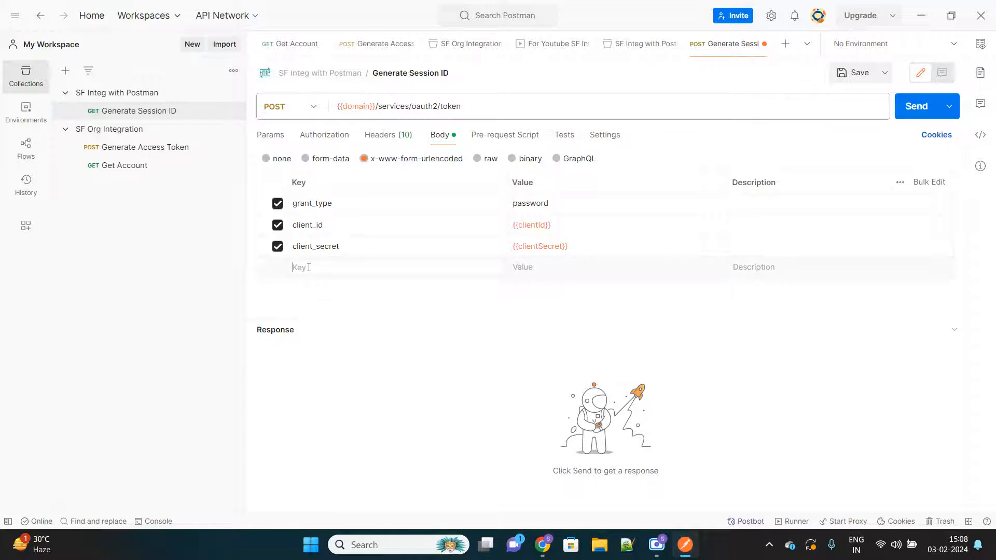
key(ctrl+v)
click(548, 273)
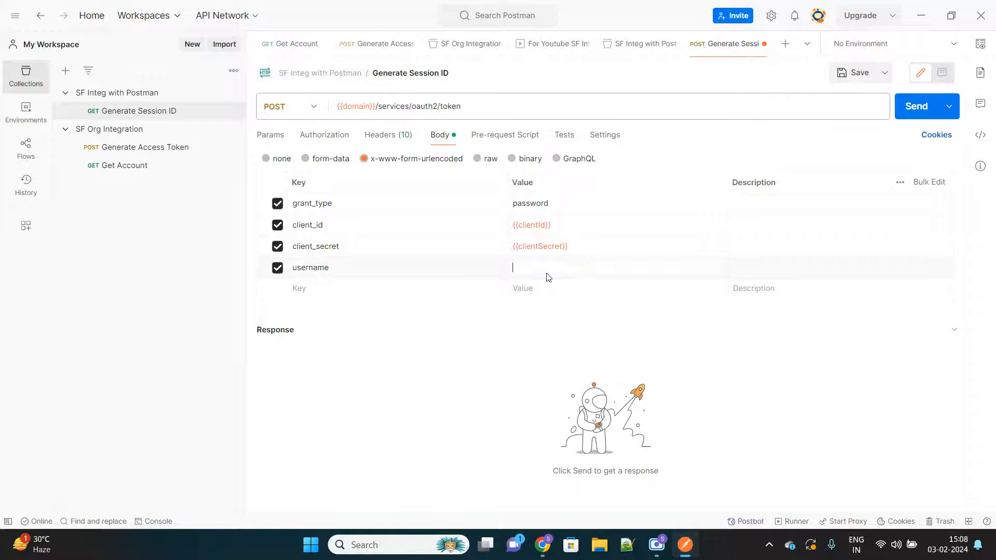
text({{)
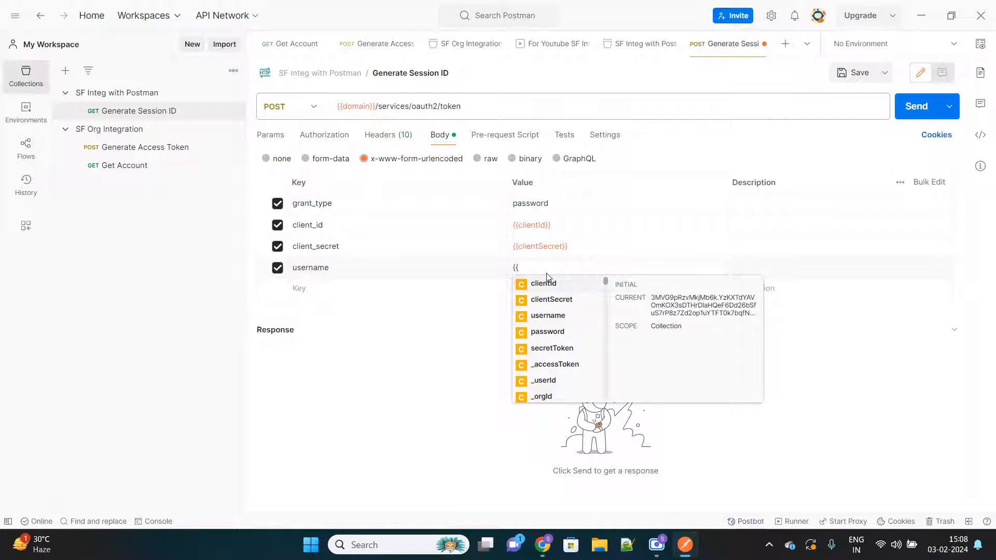
text(us)
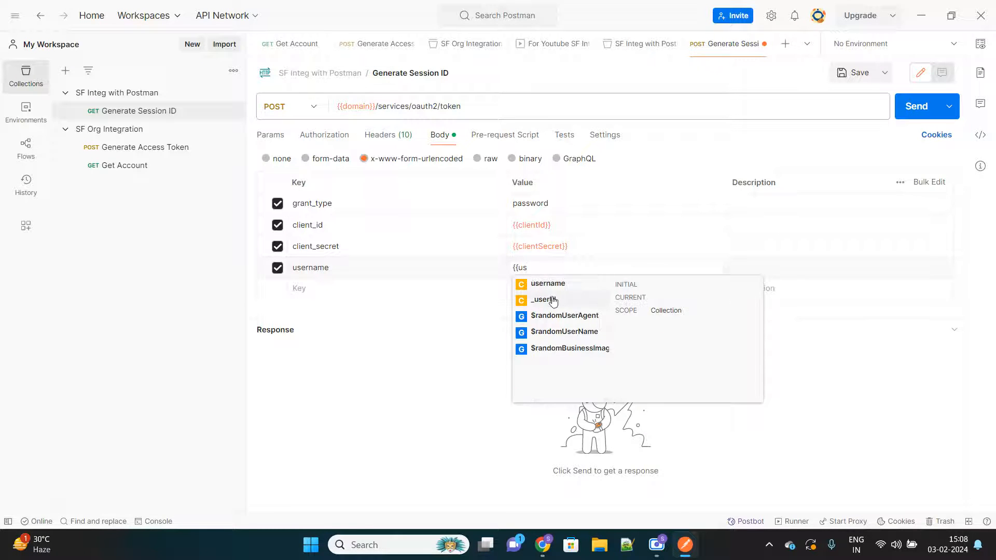
click(573, 284)
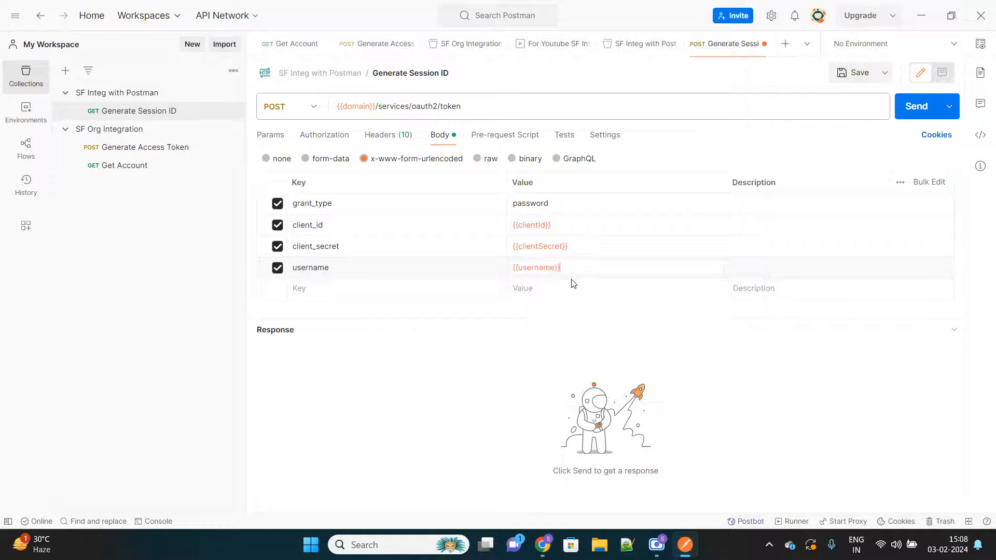
Step: Copy the password key from Generate Access Token into the Generate Session ID body with the variable {{password}} as its value
click(121, 147)
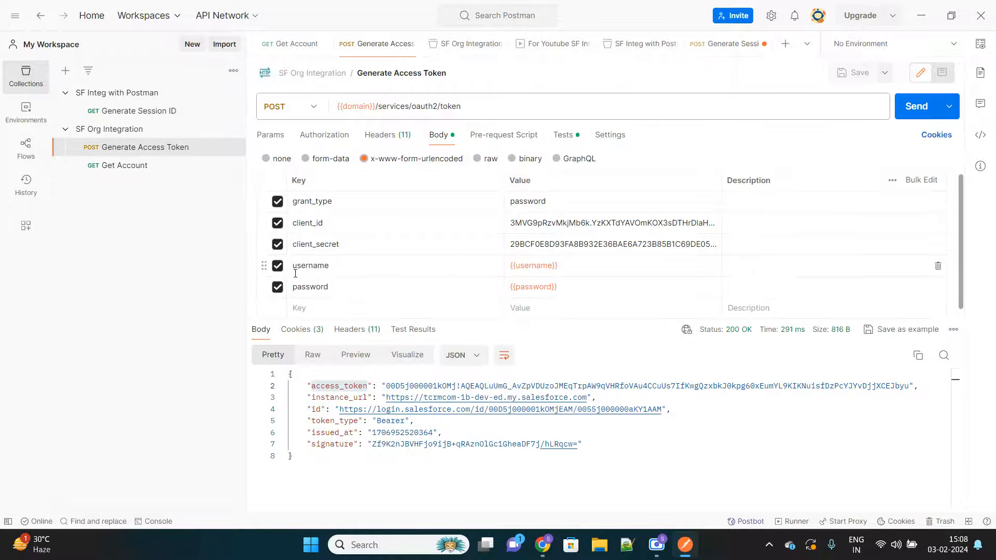
double_click(306, 286)
key(ctrl+c)
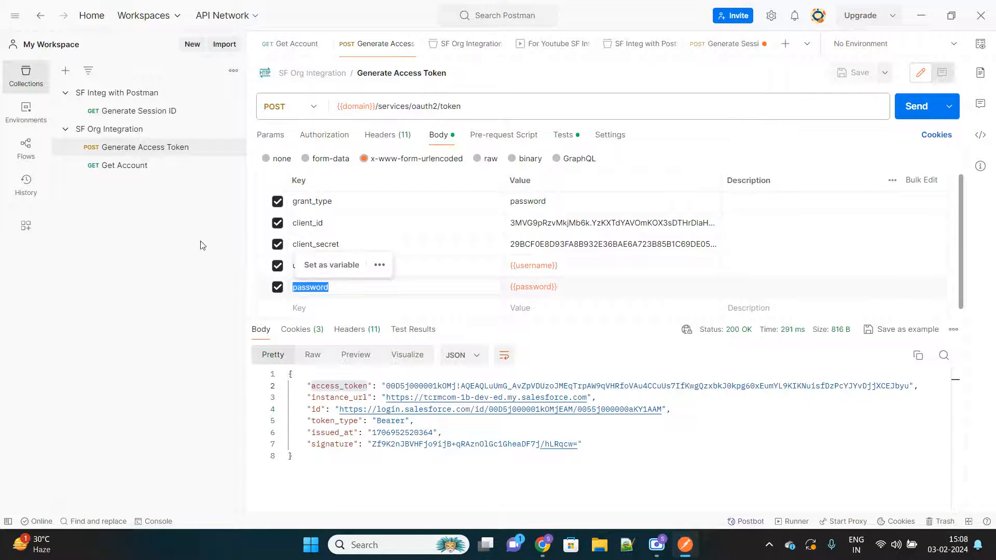
click(138, 111)
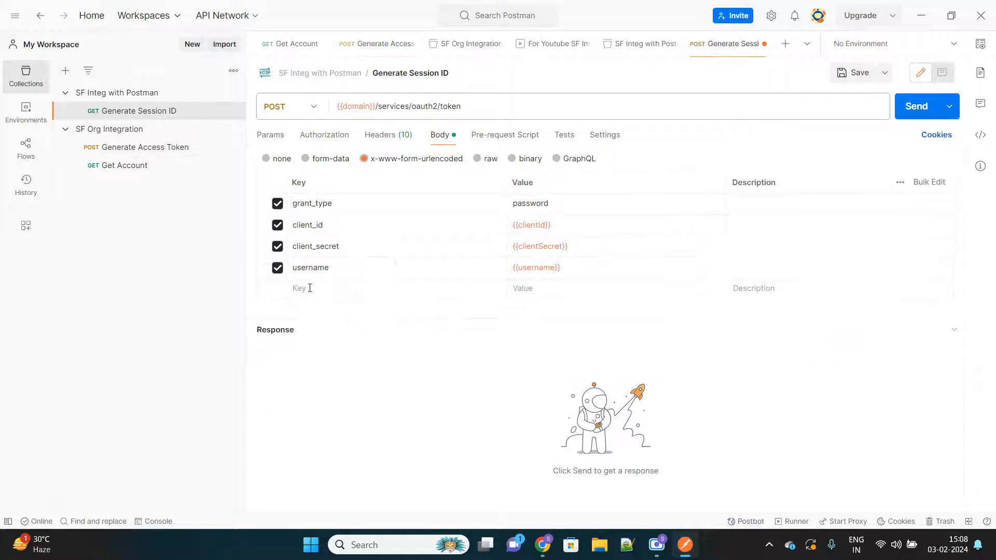
click(309, 289)
key(ctrl+v)
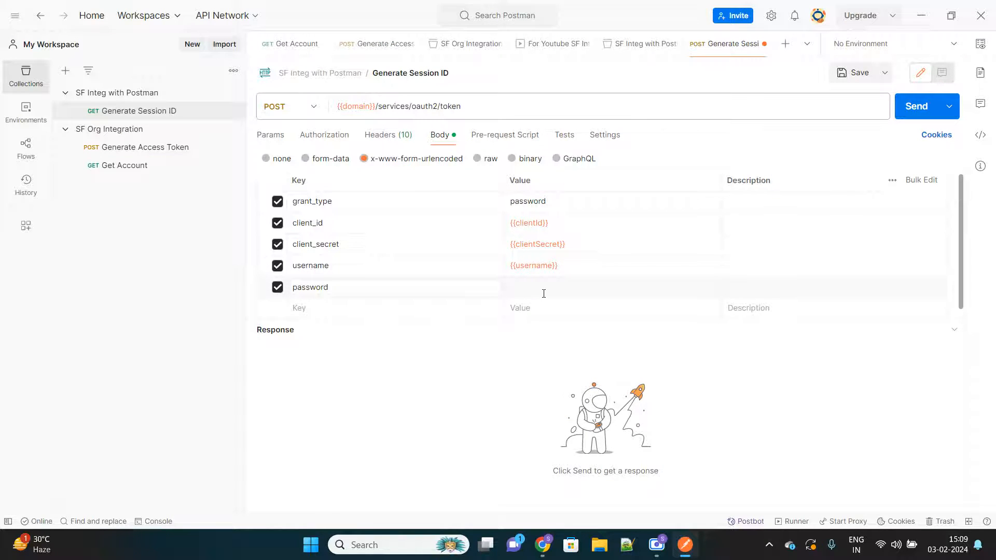
click(543, 294)
text({{pass)
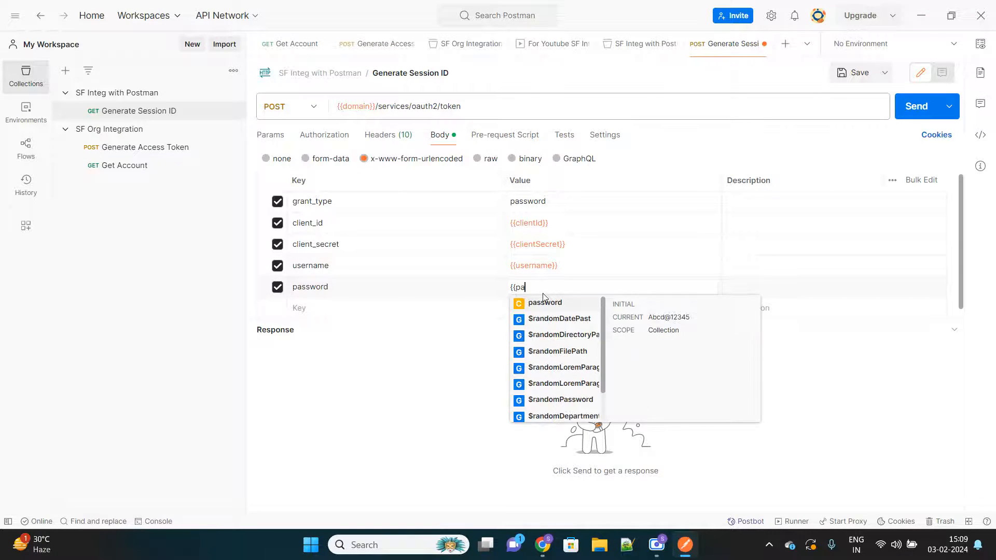
click(549, 304)
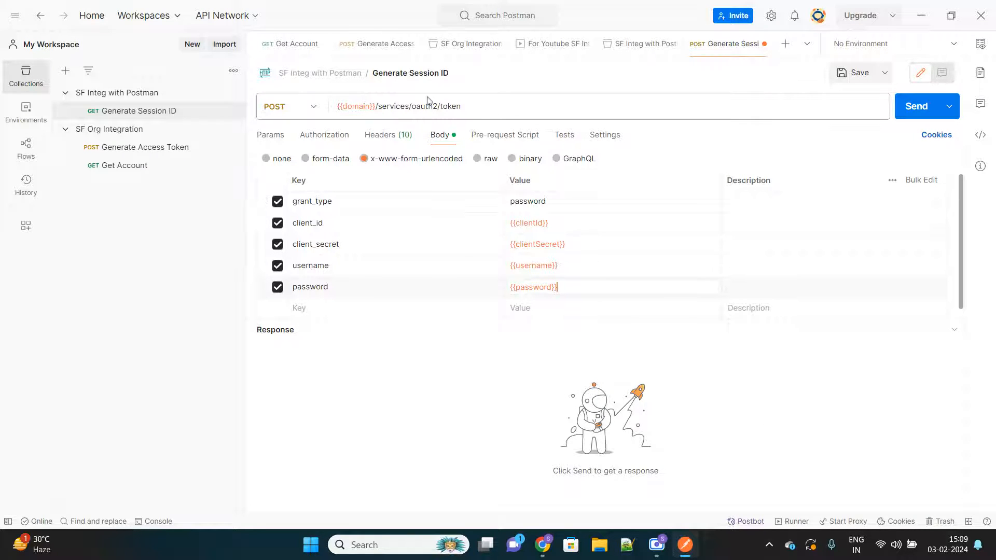
click(471, 109)
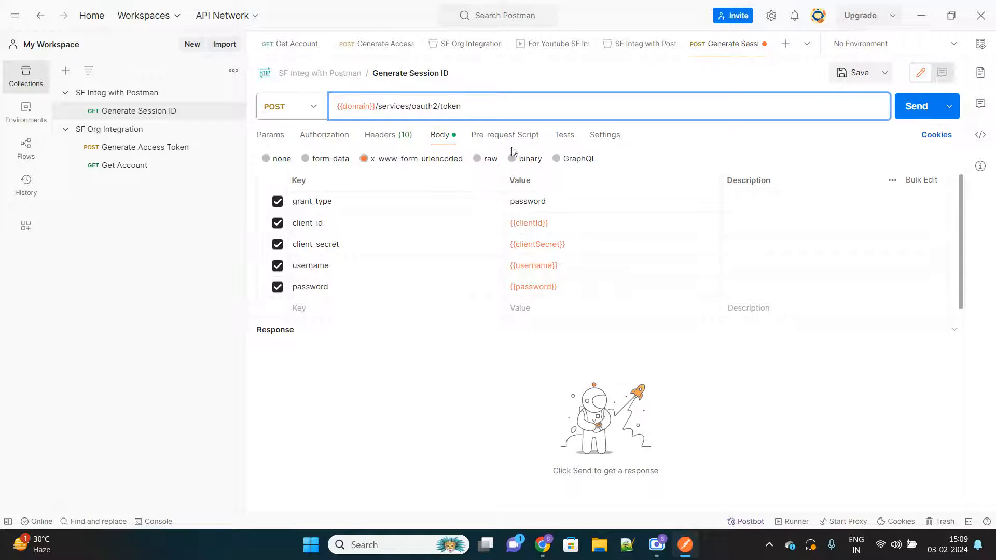
Step: Copy the whole test script of Generate Access Token into the tests of the Generate Session ID request
click(571, 139)
click(572, 139)
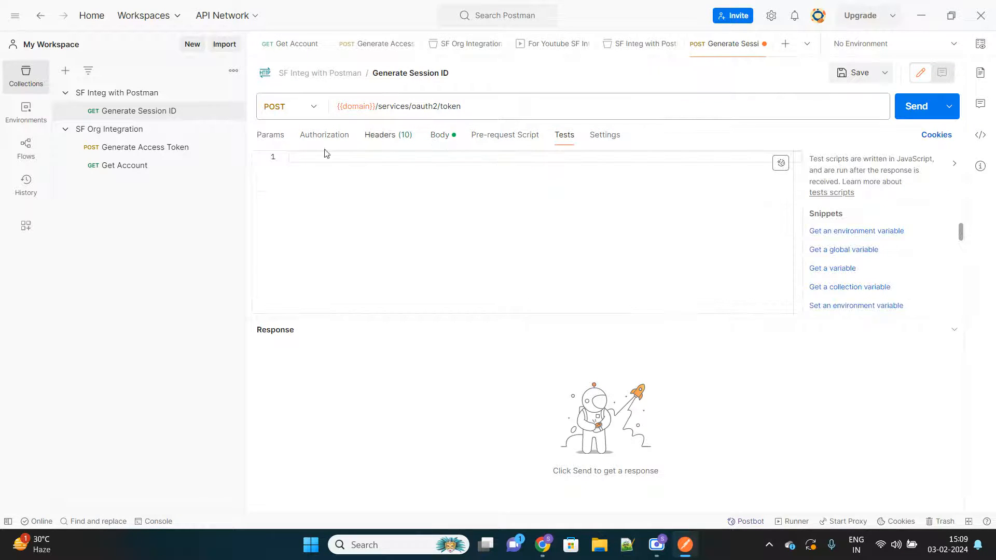
click(135, 153)
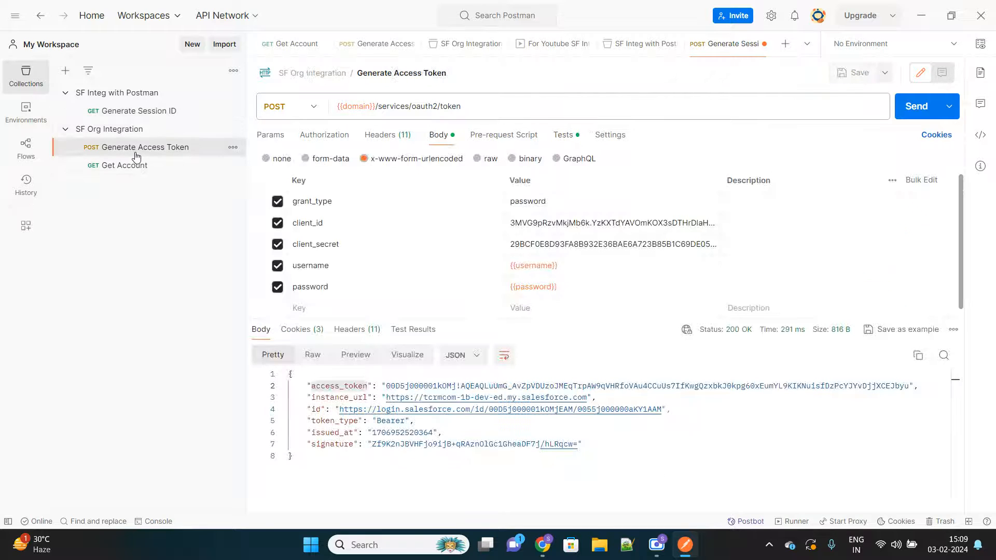
click(561, 138)
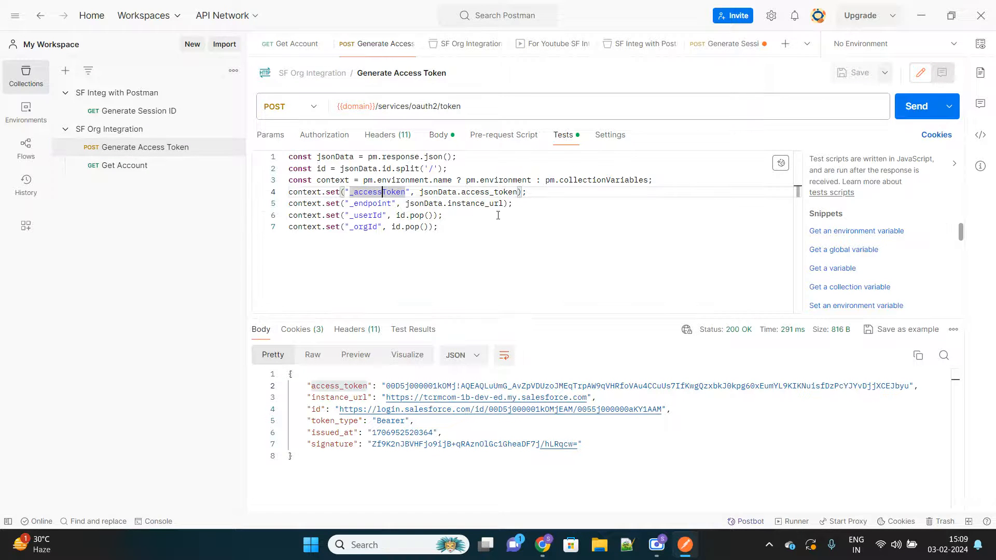
key(ctrl+a)
key(ctrl+c)
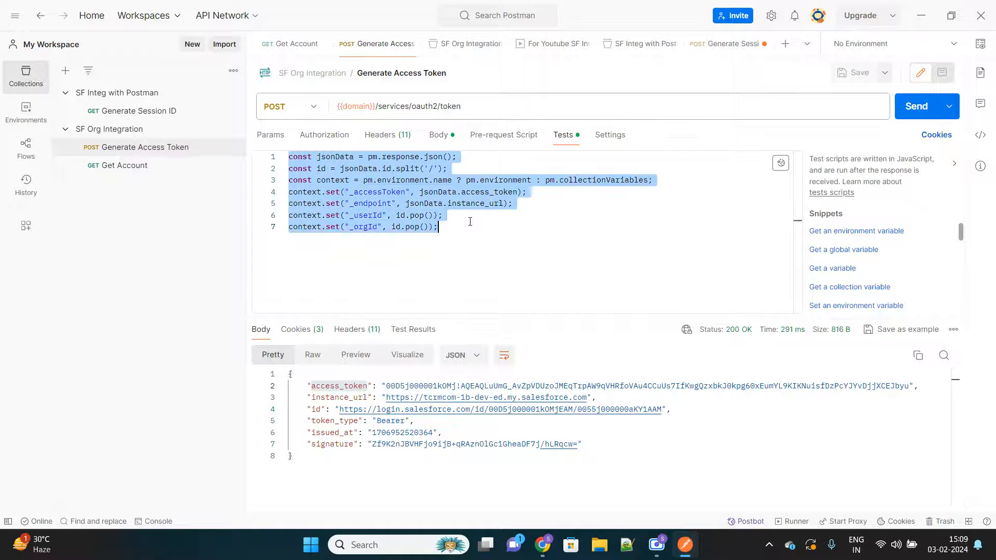
click(137, 112)
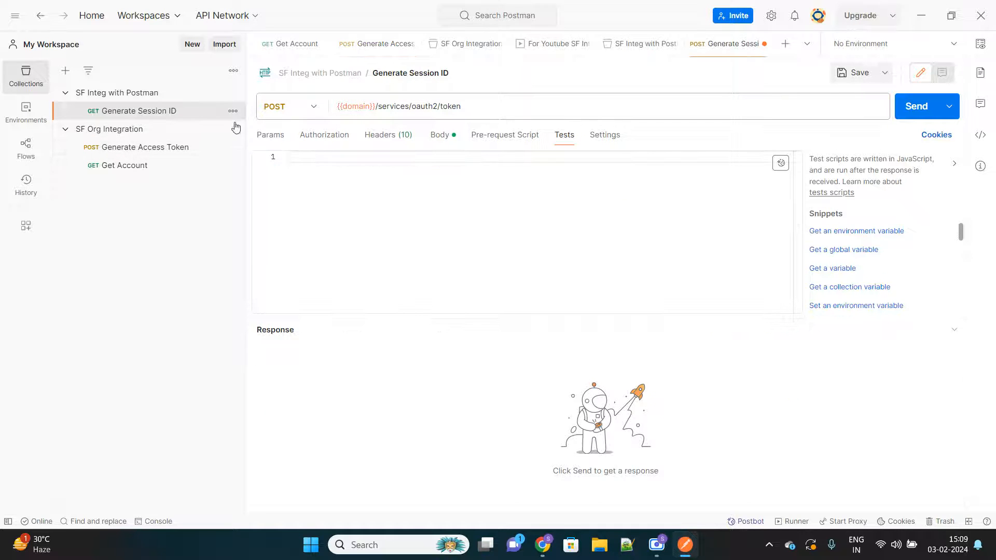
click(391, 181)
key(ctrl+v)
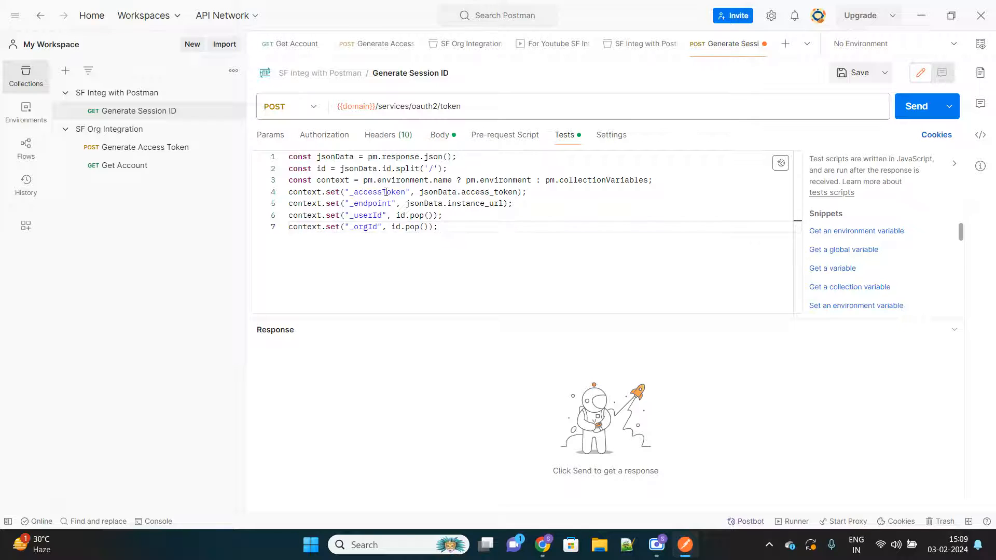
Step: Check the script's _accessToken variable against the collection's authorization token and save the Generate Session ID request
double_click(501, 192)
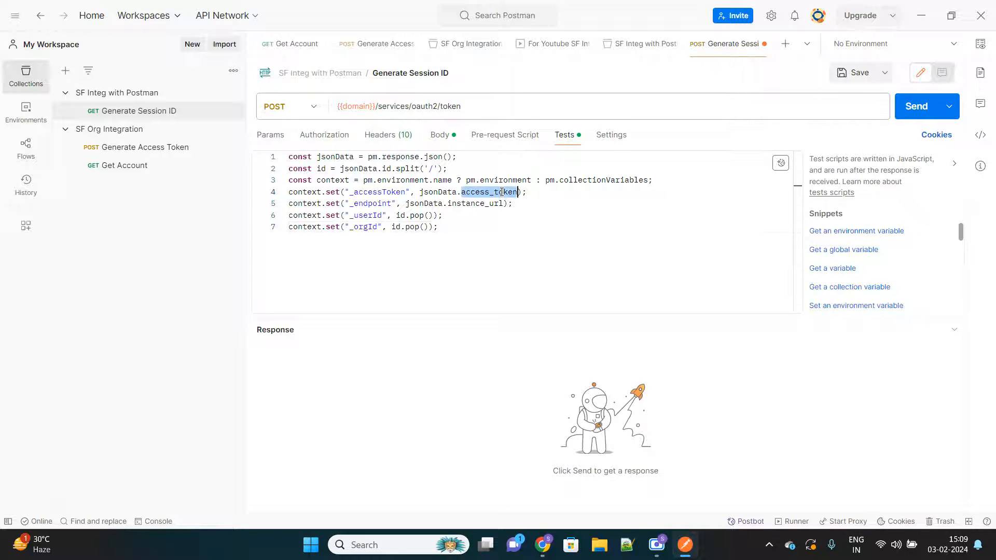
double_click(383, 192)
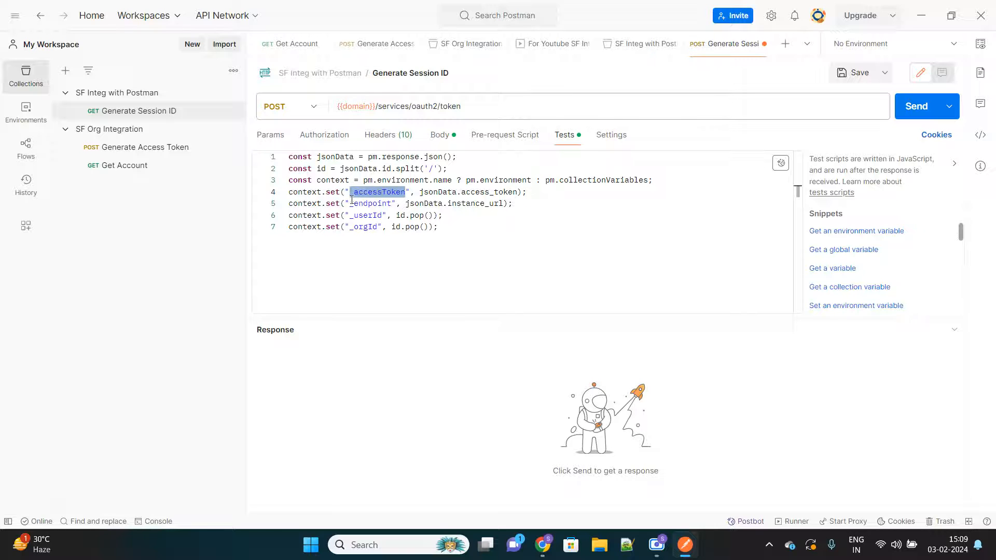
click(133, 94)
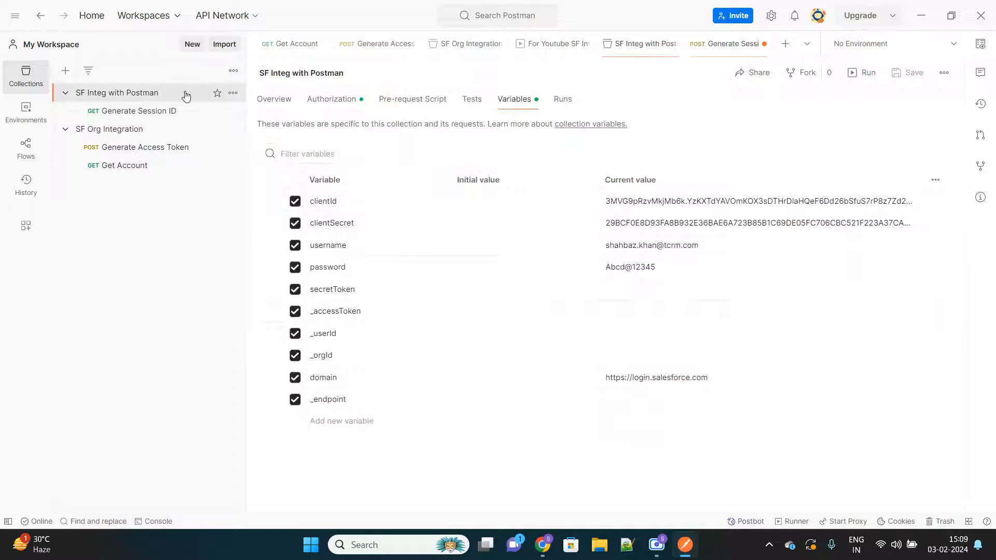
click(339, 100)
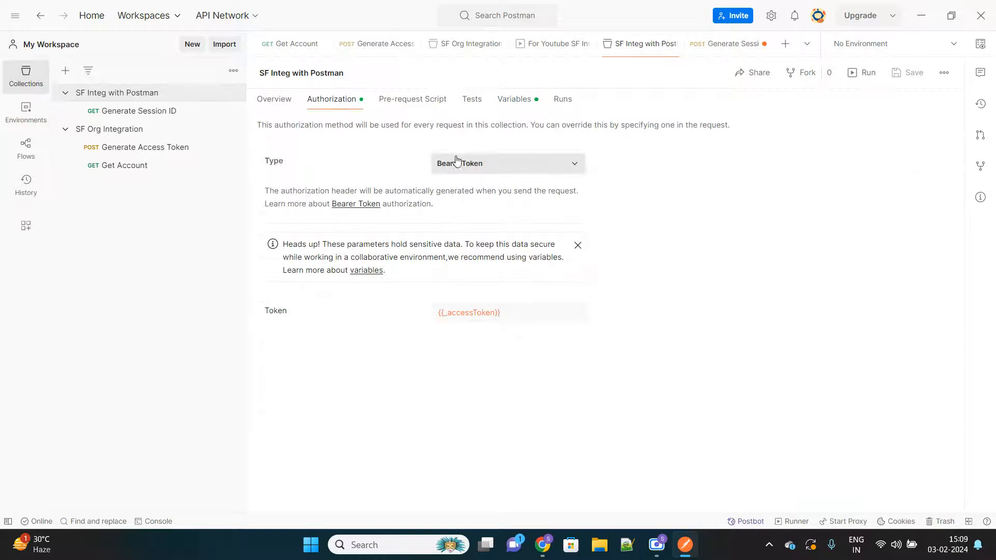
click(149, 116)
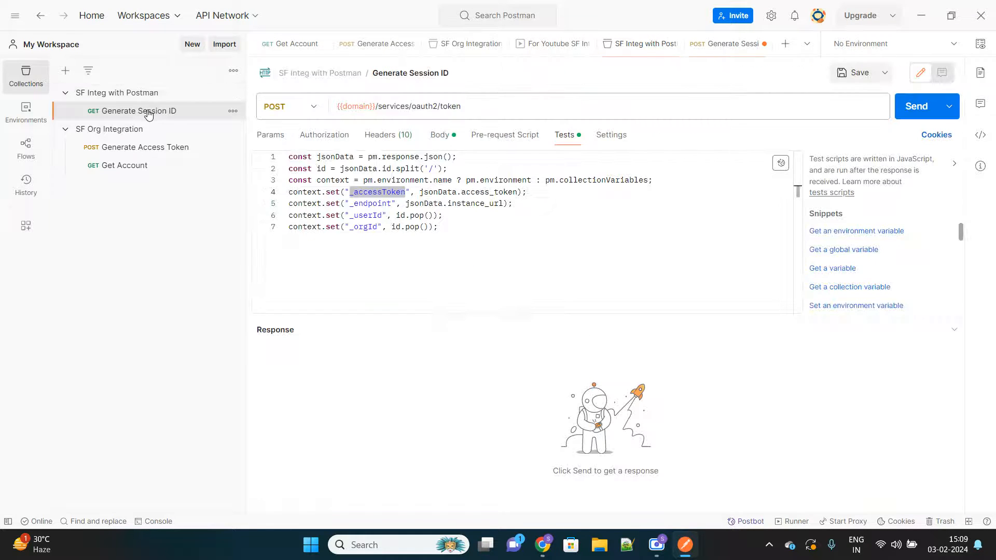
double_click(378, 203)
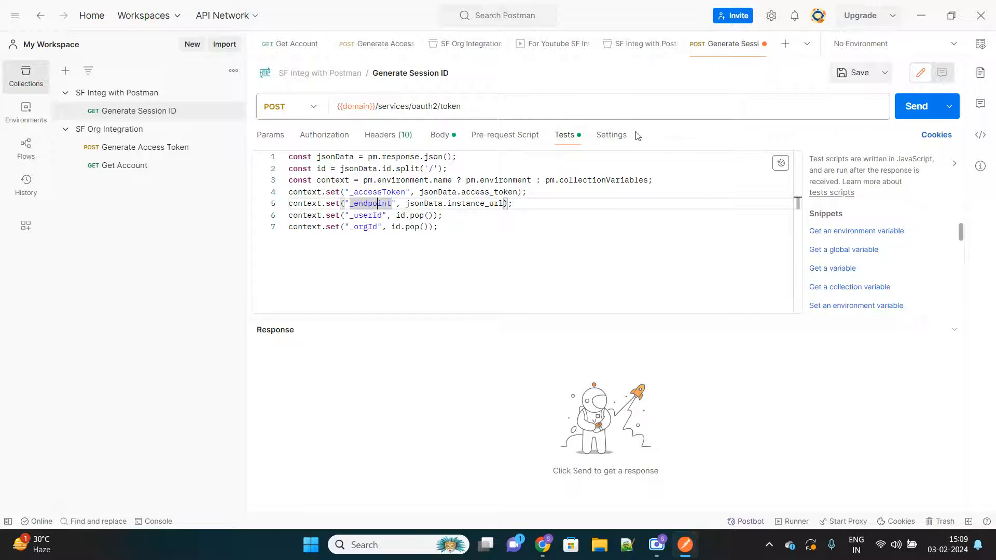
click(850, 73)
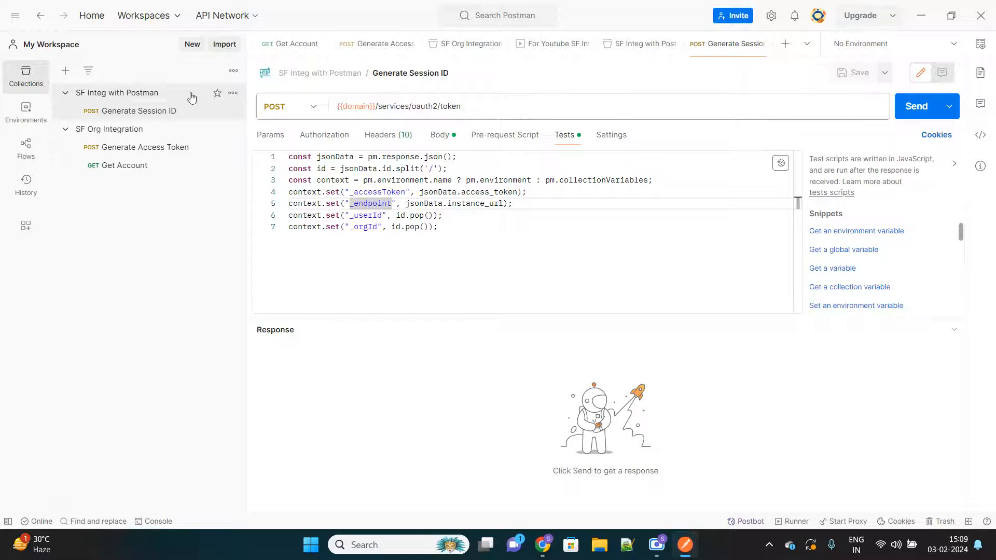
Step: Review the variables of the SF Integ with Postman collection and send the Generate Session ID request
click(140, 93)
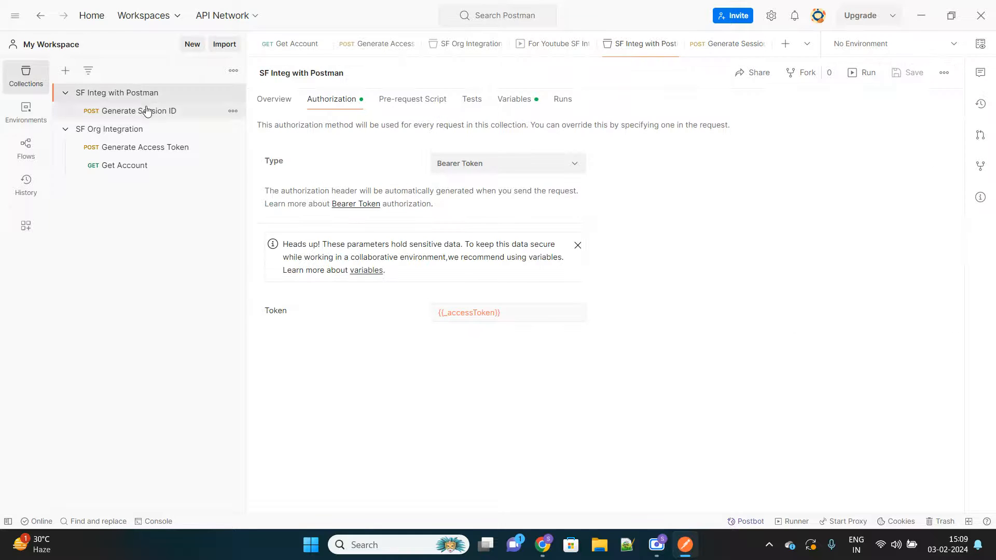
click(528, 101)
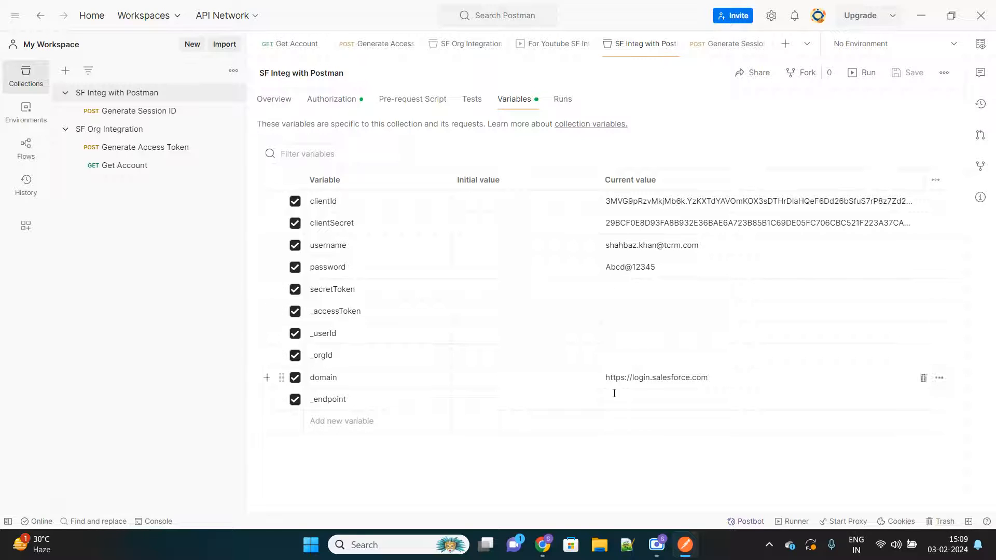
click(131, 111)
click(915, 117)
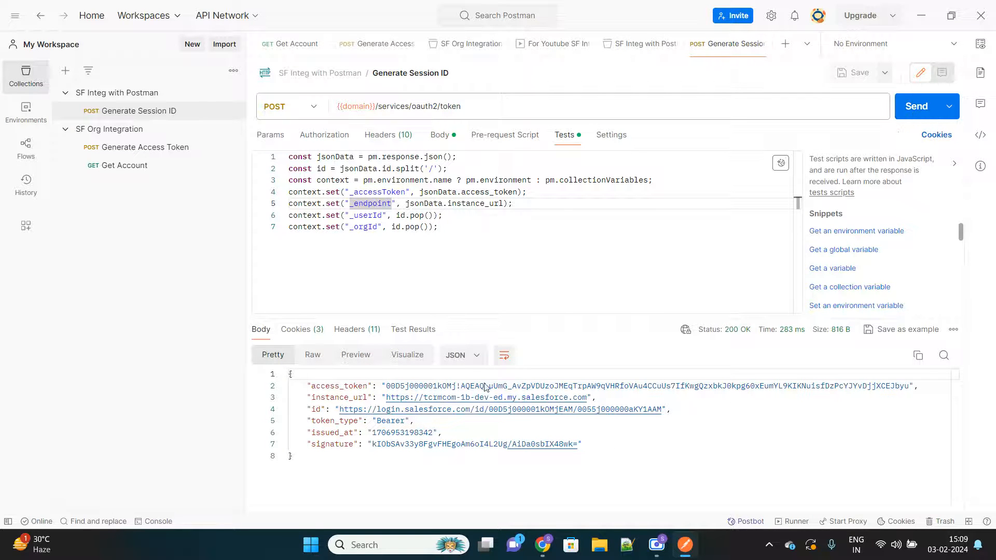
Step: Examine the current values of _accessToken, _userId, _orgId and _endpoint in the SF Integ with Postman collection against the request's script
click(134, 93)
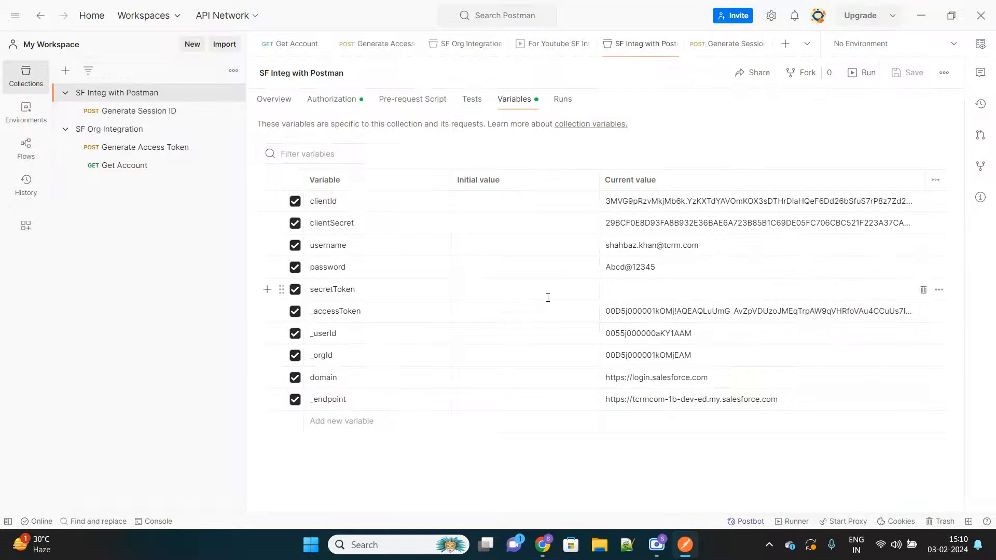
click(695, 314)
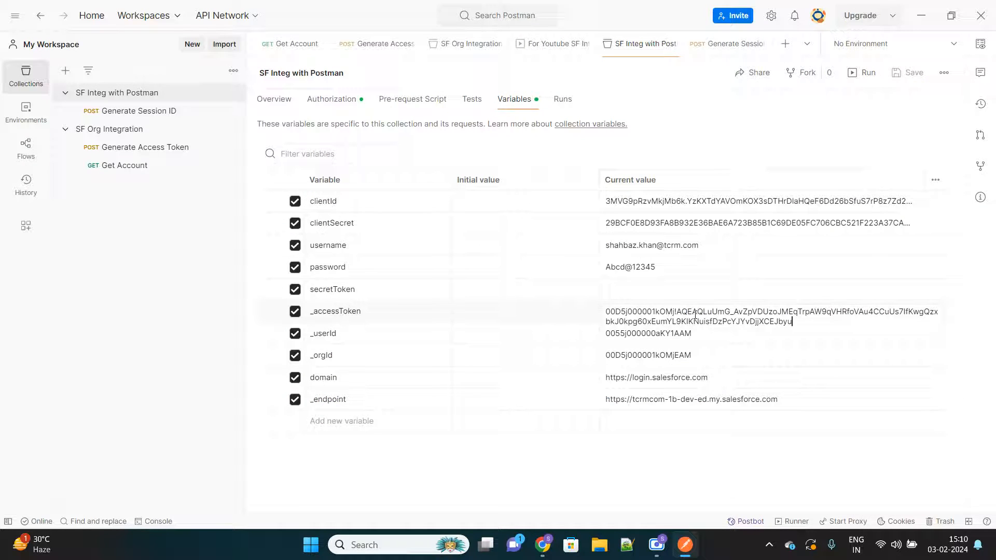
click(563, 316)
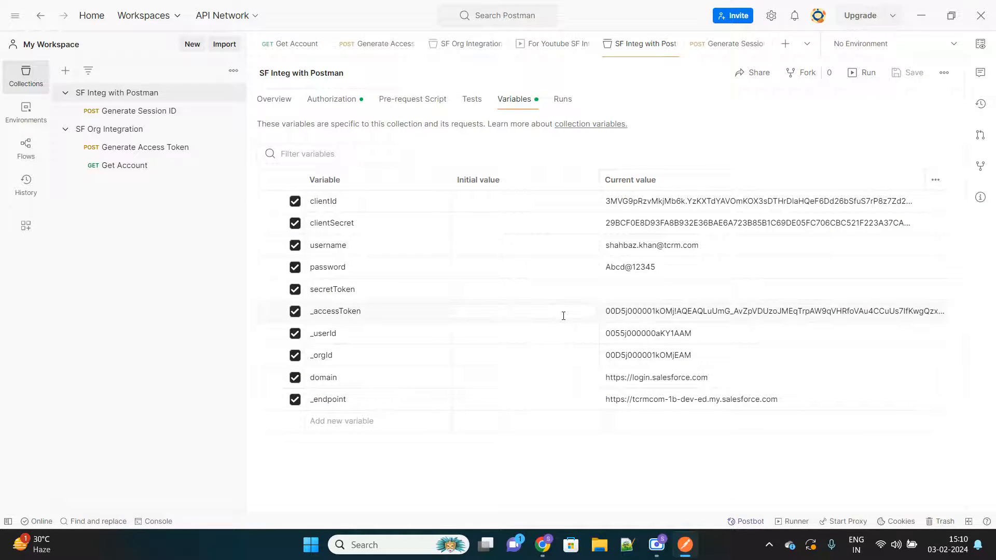
click(663, 312)
click(647, 339)
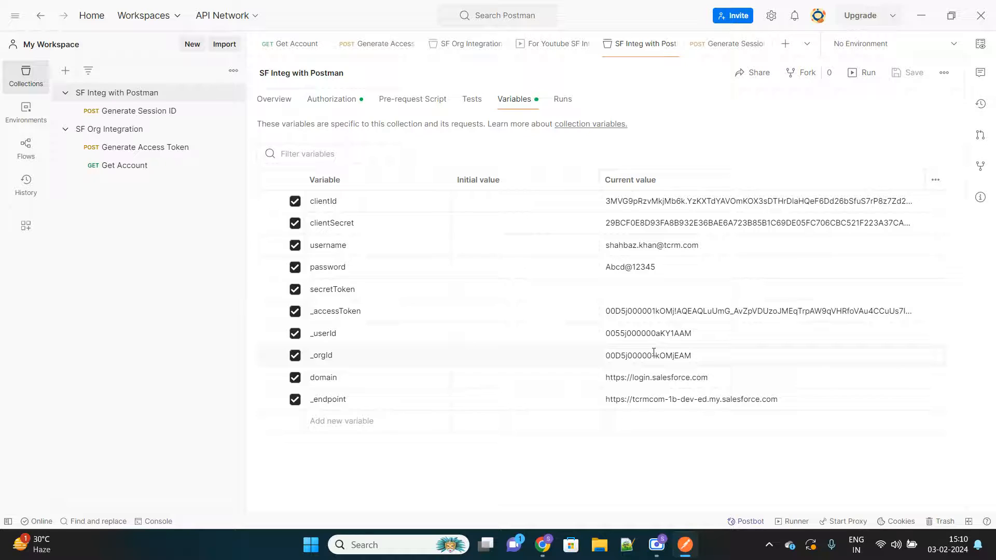
click(659, 403)
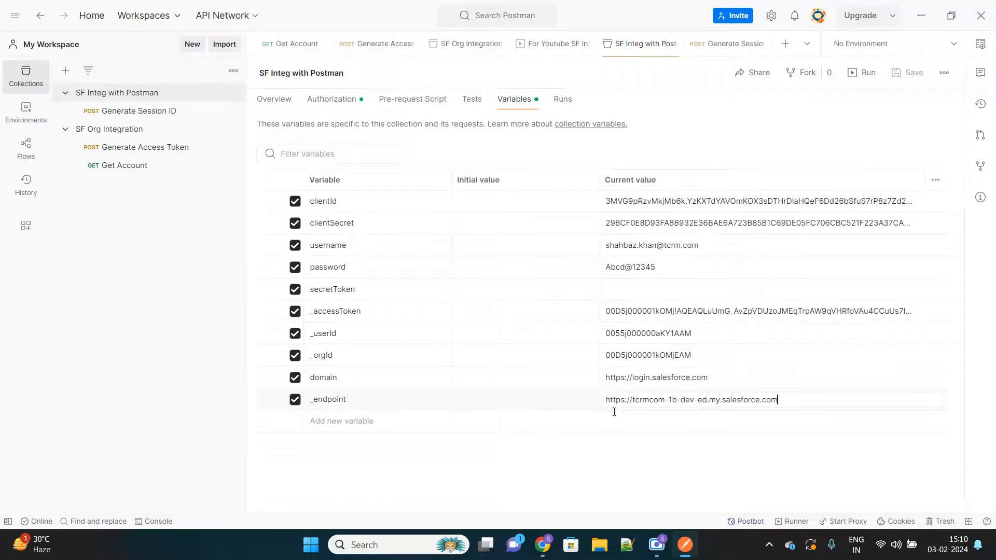
click(143, 115)
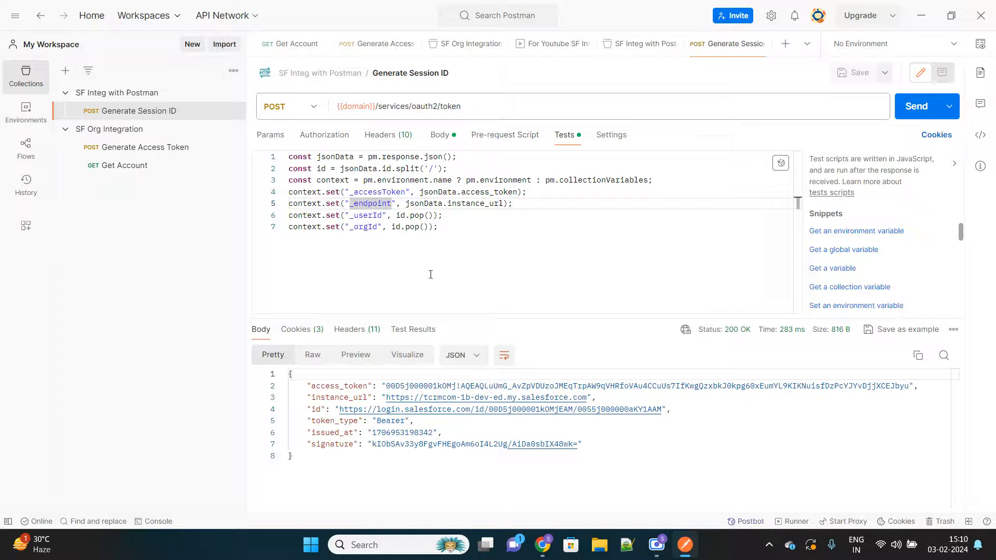
click(465, 236)
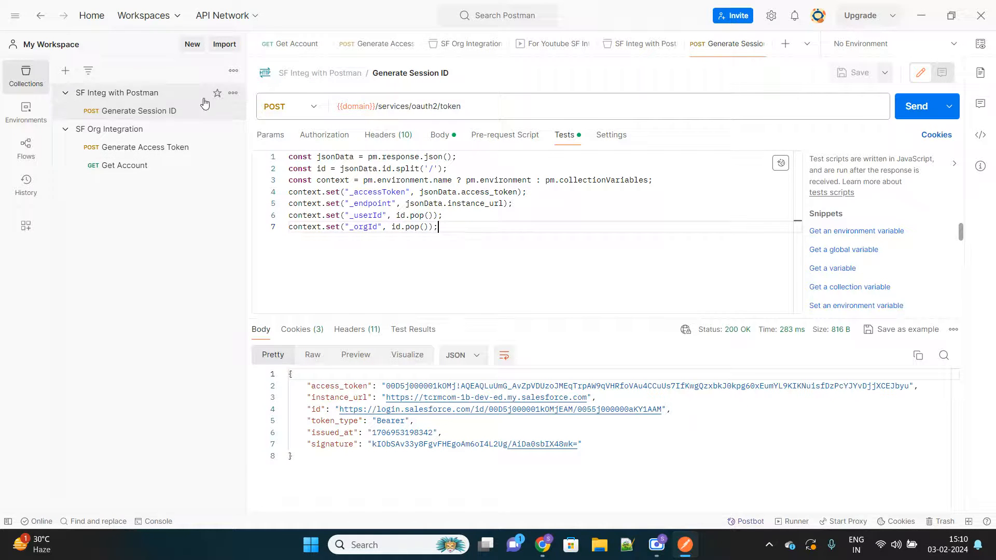
Step: Add a request named Get Account Again to the SF Integ with Postman collection
click(232, 92)
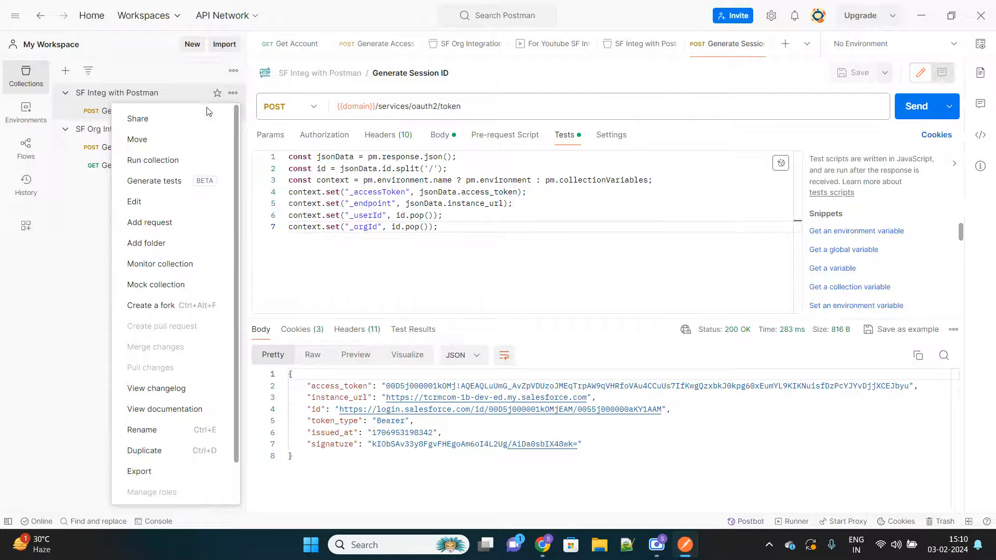
click(172, 227)
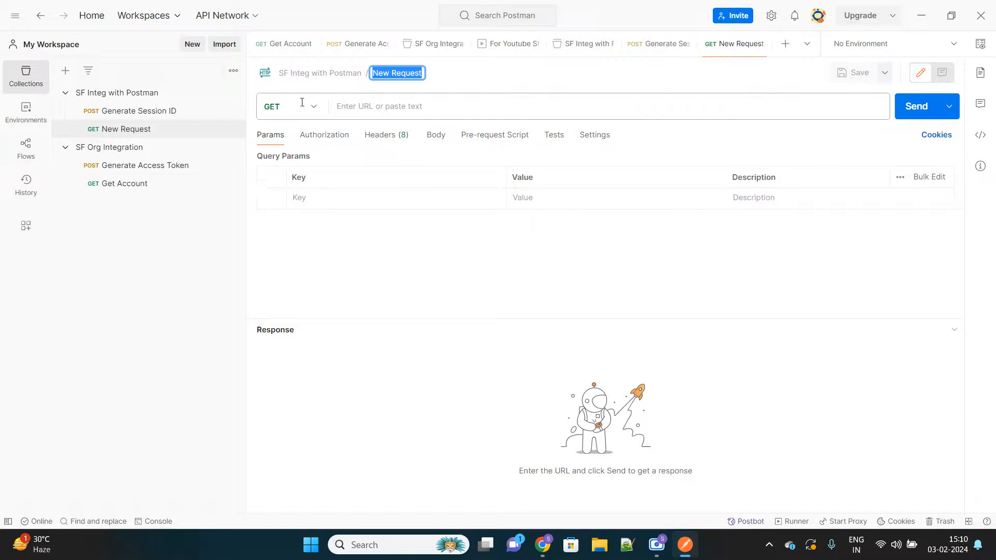
text(Get Acco)
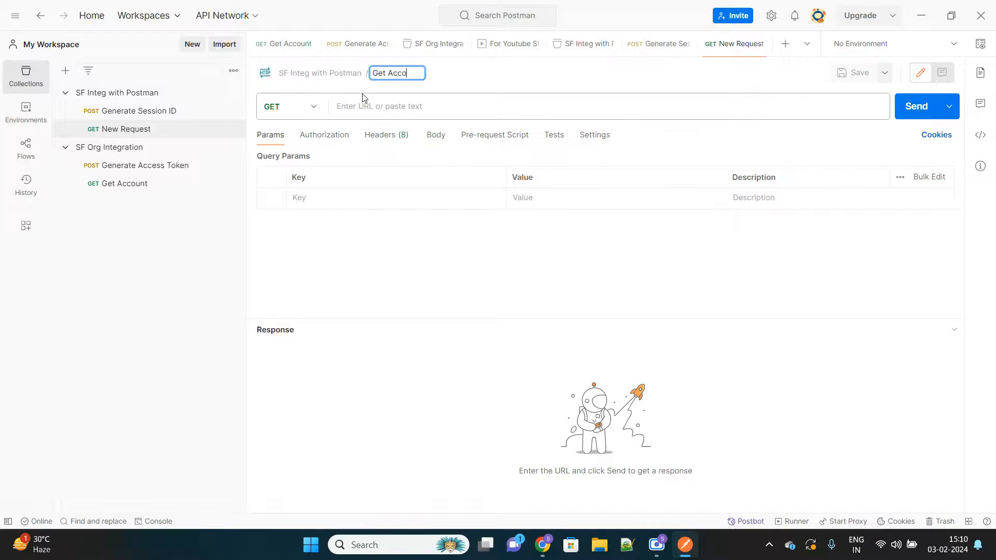
text(unt Again)
Step: Copy the Get Account request's full {{_endpoint}}/services/data/v56.0/sobjects/Account URL with its record ID into Get Account Again and save the request
click(130, 185)
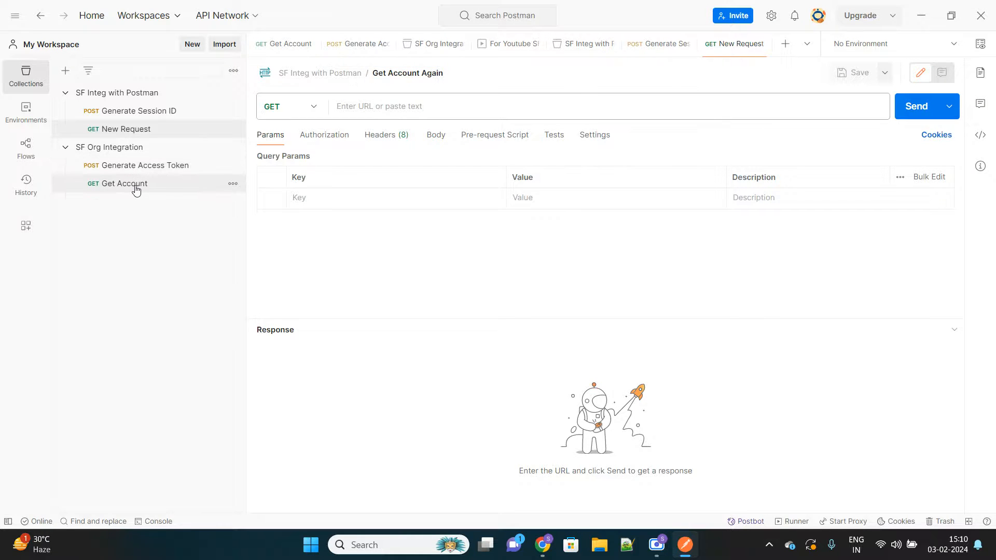
click(511, 110)
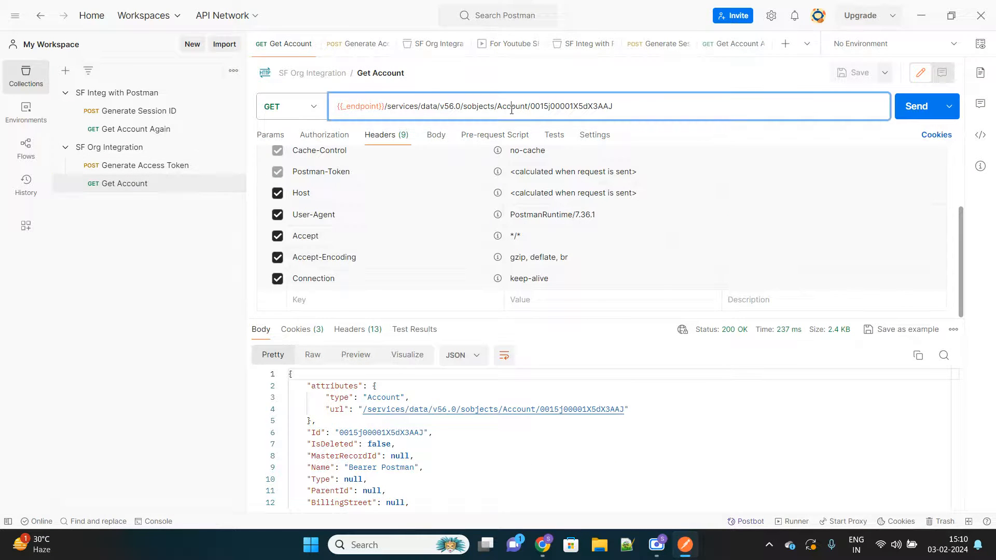
key(ctrl+a)
key(ctrl+c)
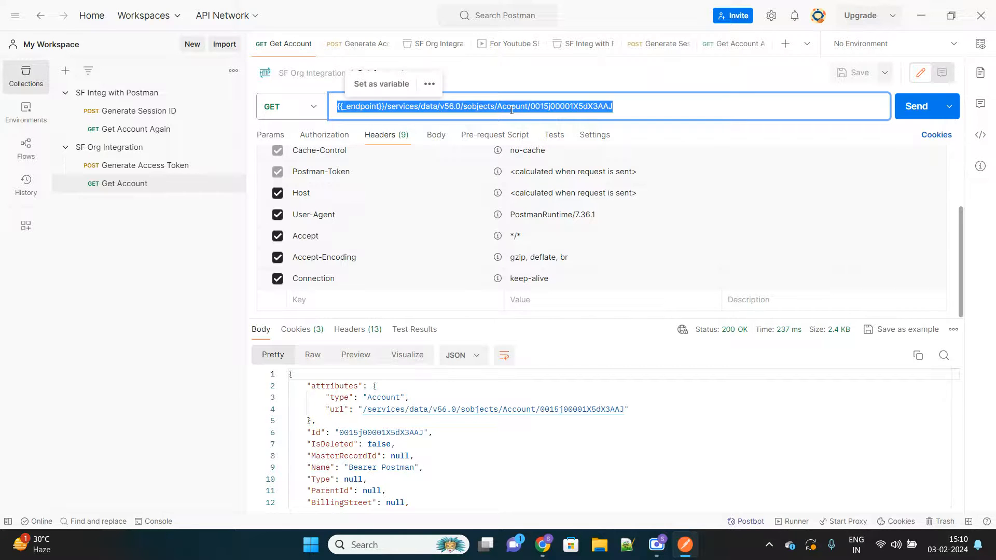
click(150, 133)
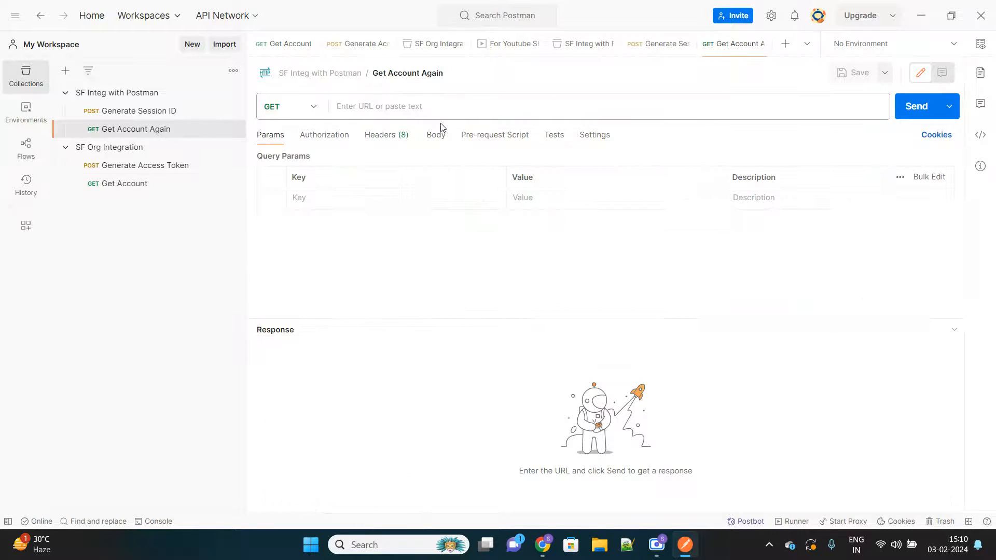
click(434, 109)
key(ctrl+v)
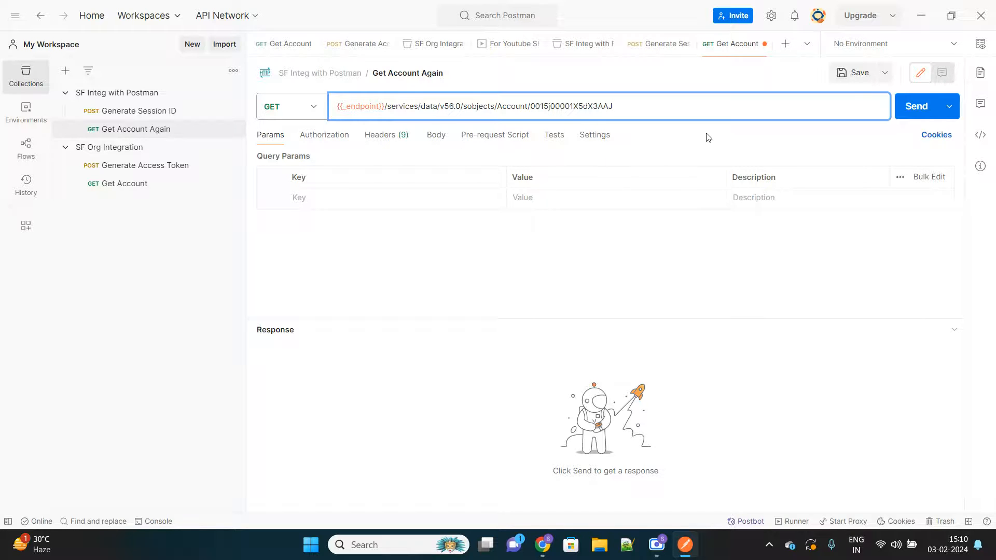
click(853, 77)
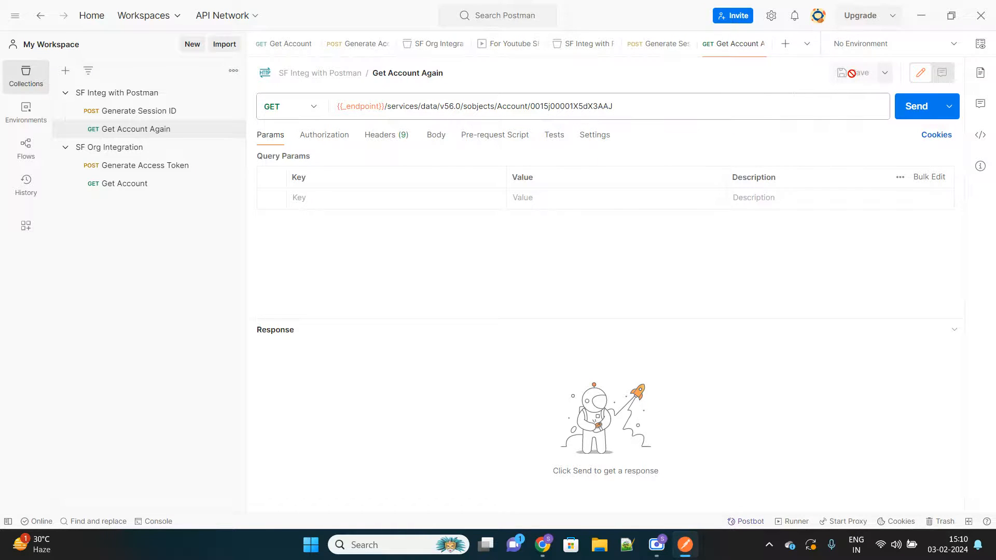
Step: Send the Get Account Again request and review the account fields in its response body
click(926, 107)
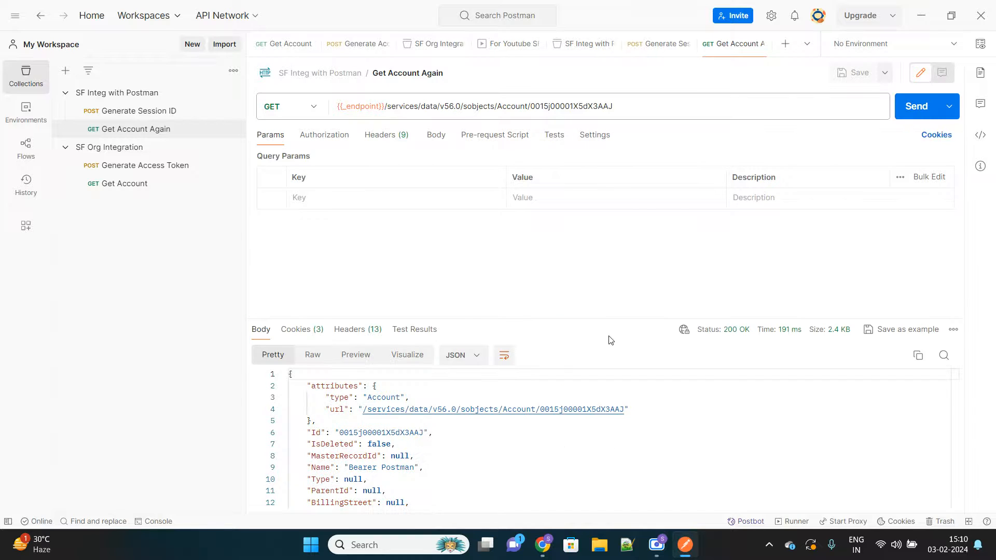
scroll(424, 472, down, 5)
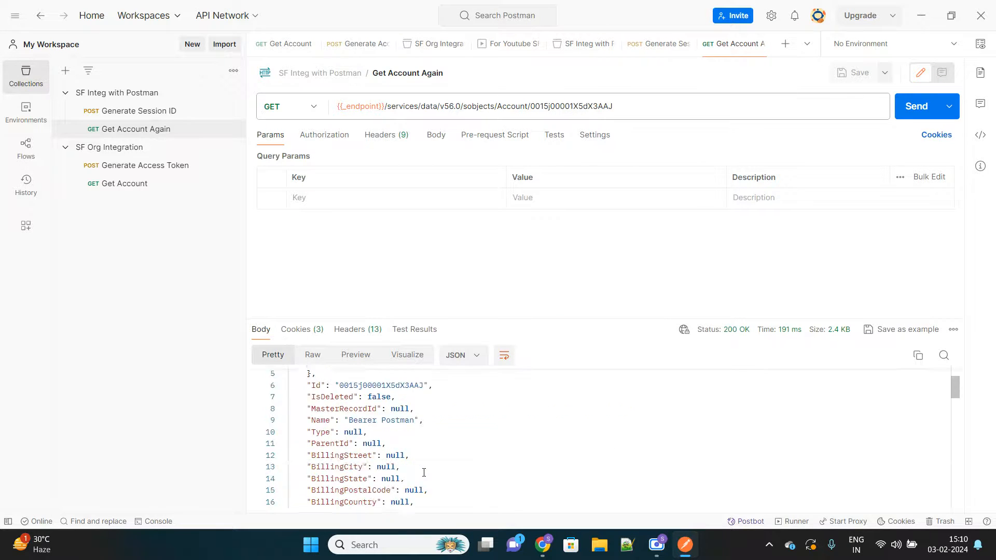
scroll(424, 467, up, 5)
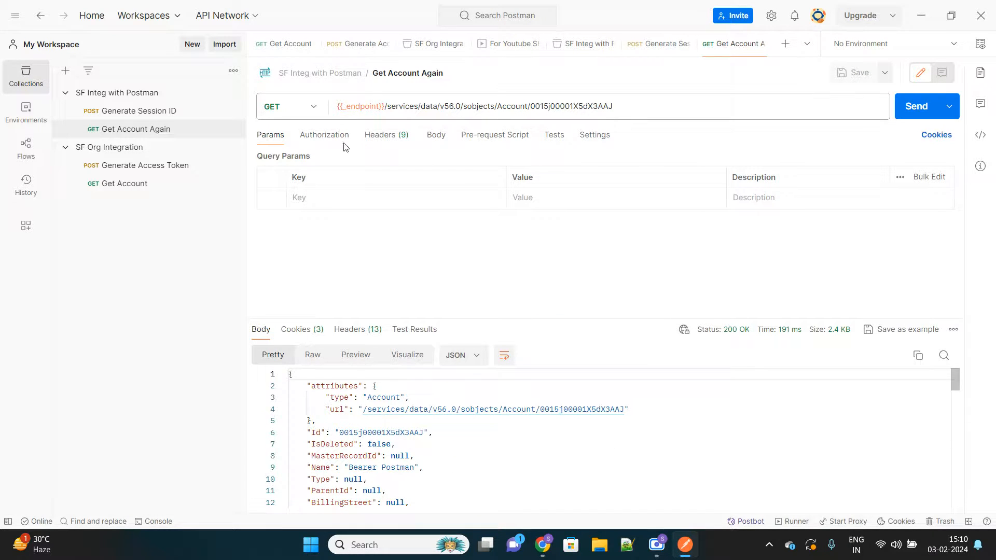
Step: Check the _endpoint variable used in the request URL against the variables of the SF Integ with Postman collection
double_click(368, 105)
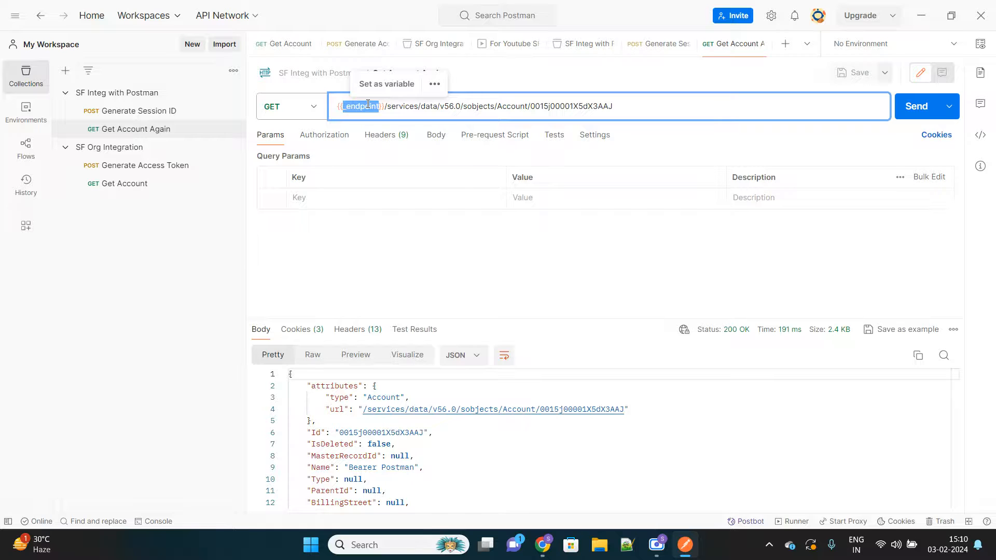
click(123, 94)
click(326, 401)
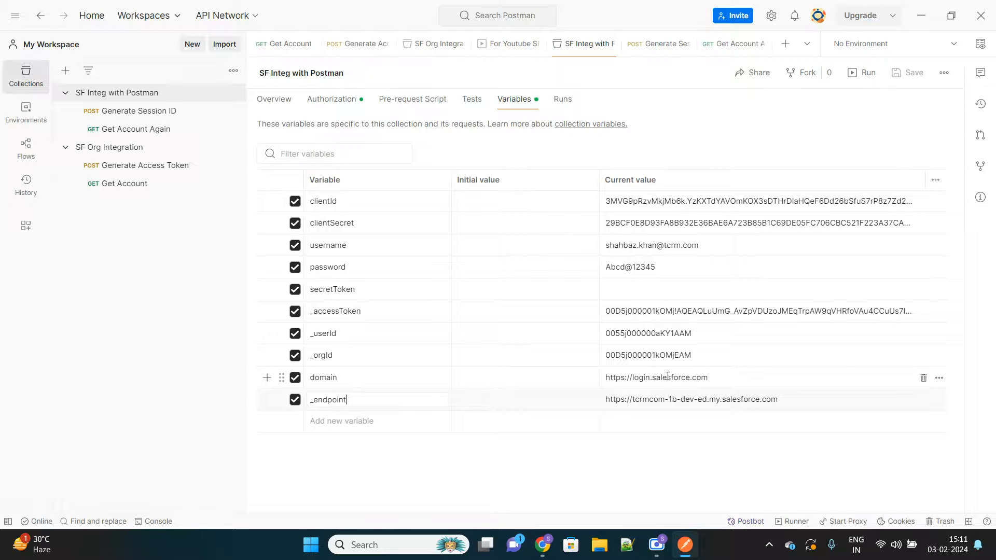
click(136, 115)
Step: Clear the current value of _accessToken in the SF Integ with Postman collection, save it, and send Get Account Again without a token
click(129, 93)
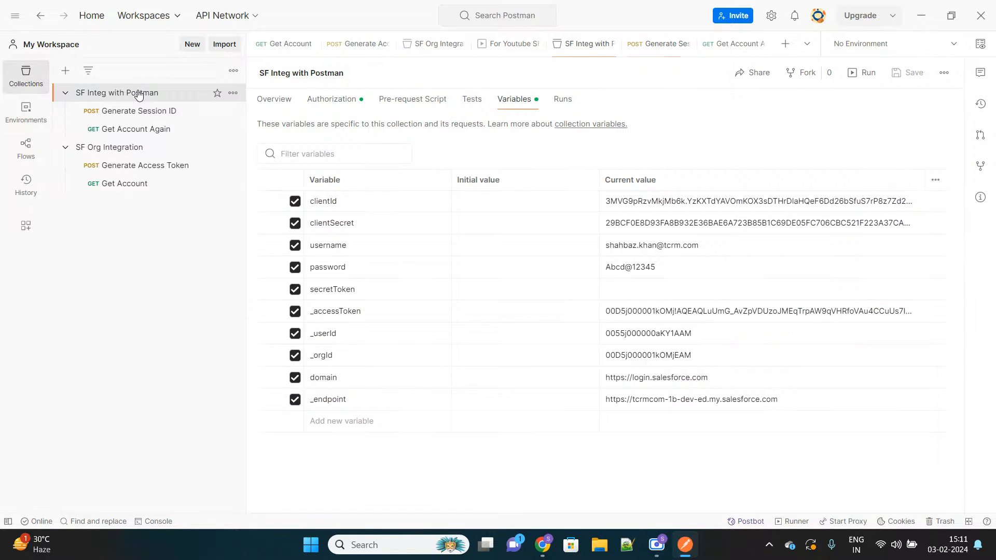
click(653, 307)
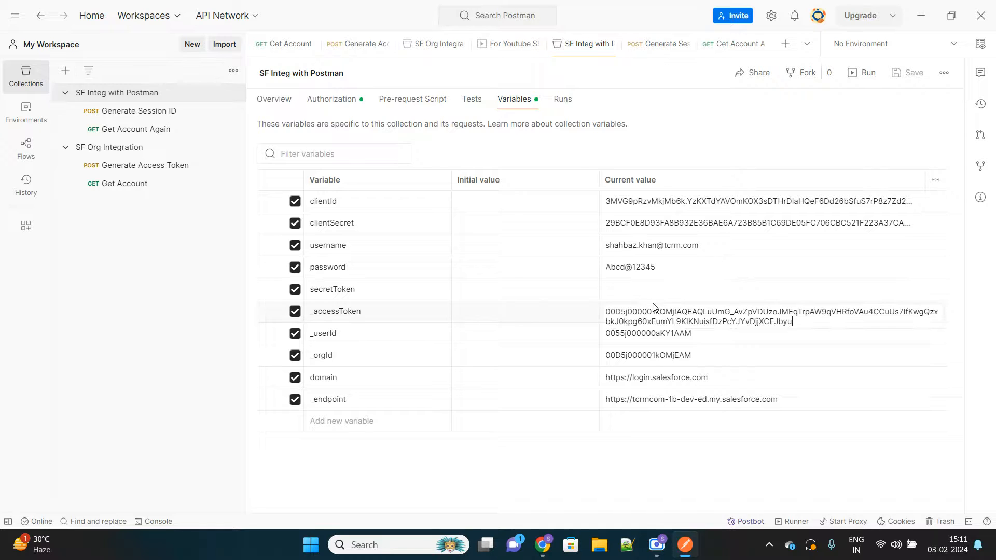
key(ctrl+a)
key(BackSpace)
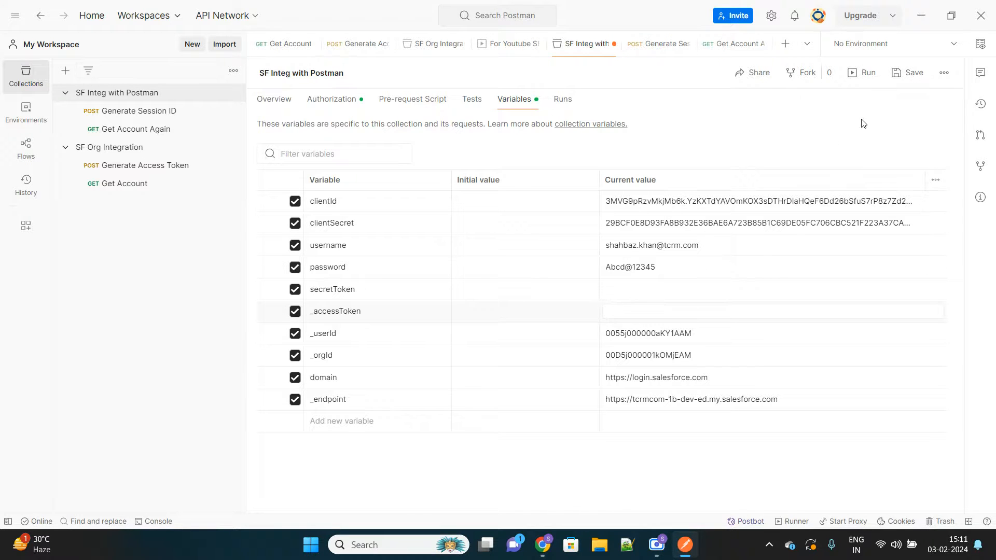
click(911, 79)
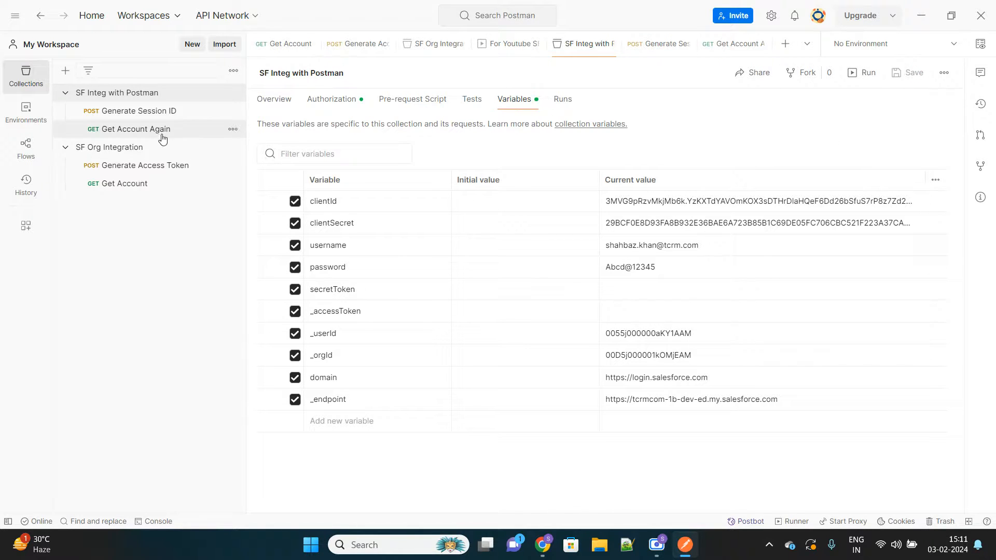
click(143, 130)
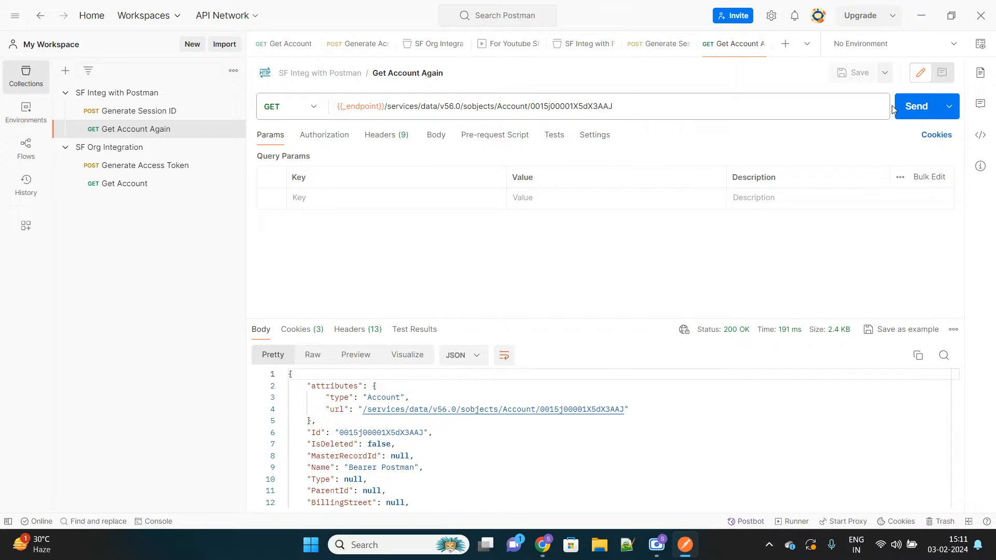
click(909, 111)
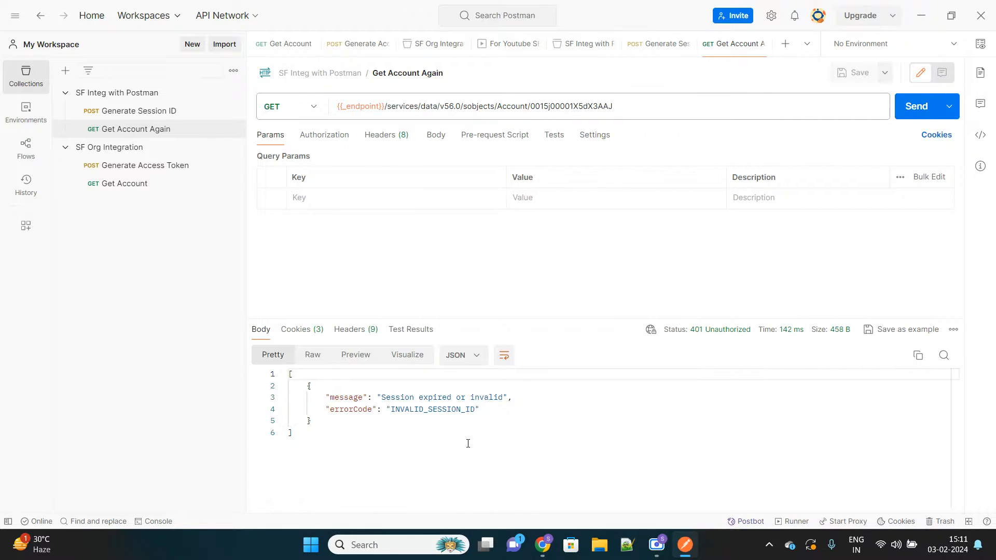
Step: Review the body parameters of the Generate Session ID request and send it again to regenerate the access token
click(148, 112)
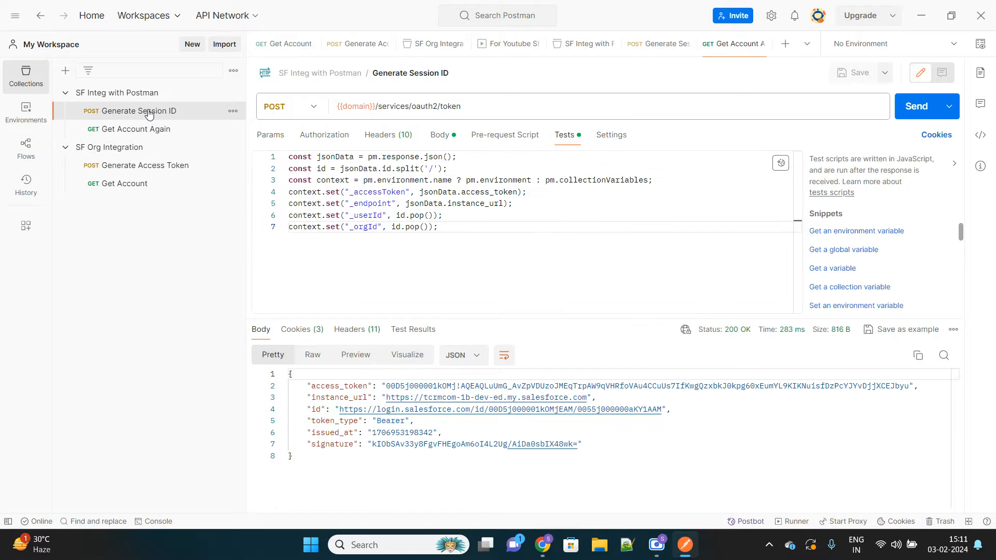
click(438, 139)
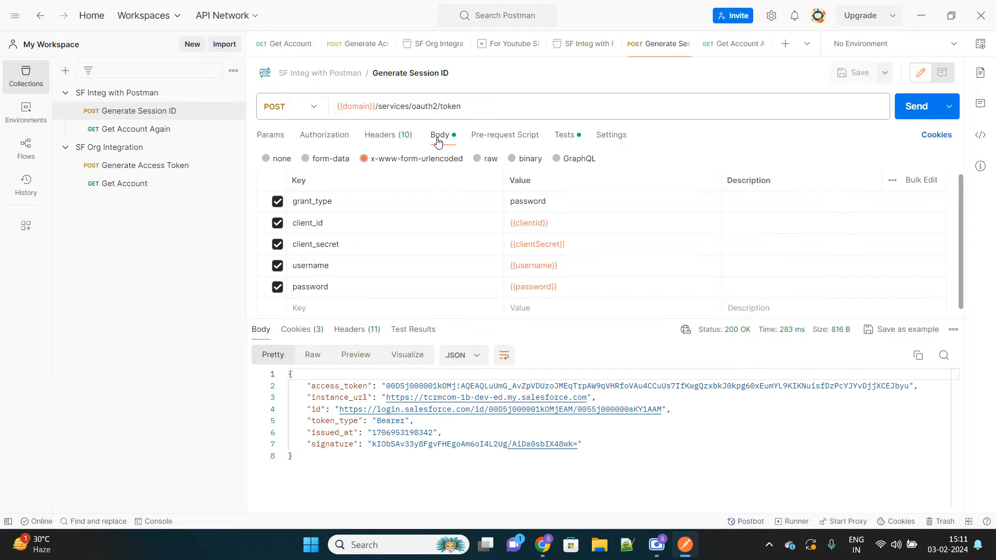
click(914, 114)
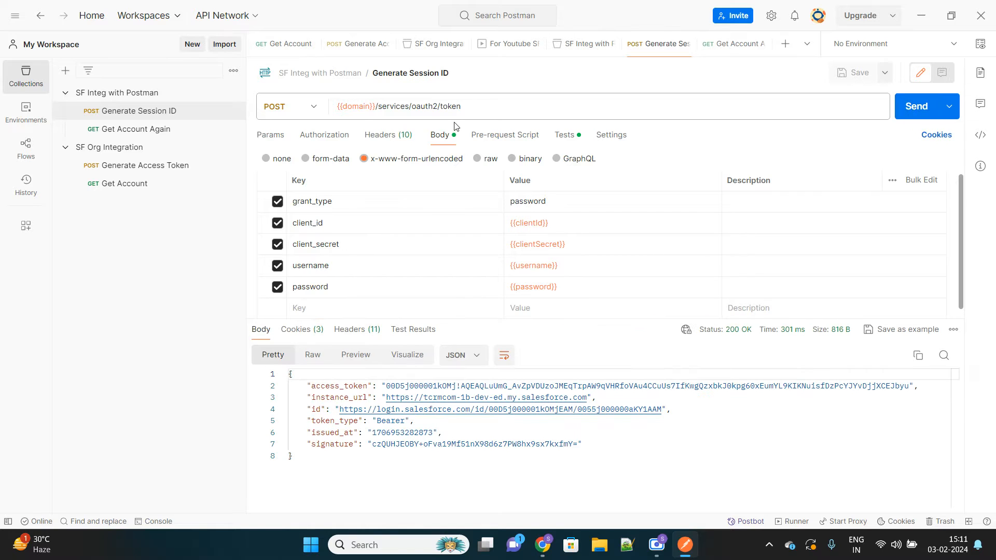
Step: Check _accessToken in the SF Integ with Postman collection's variables, then resend Get Account Again and review its response
click(136, 94)
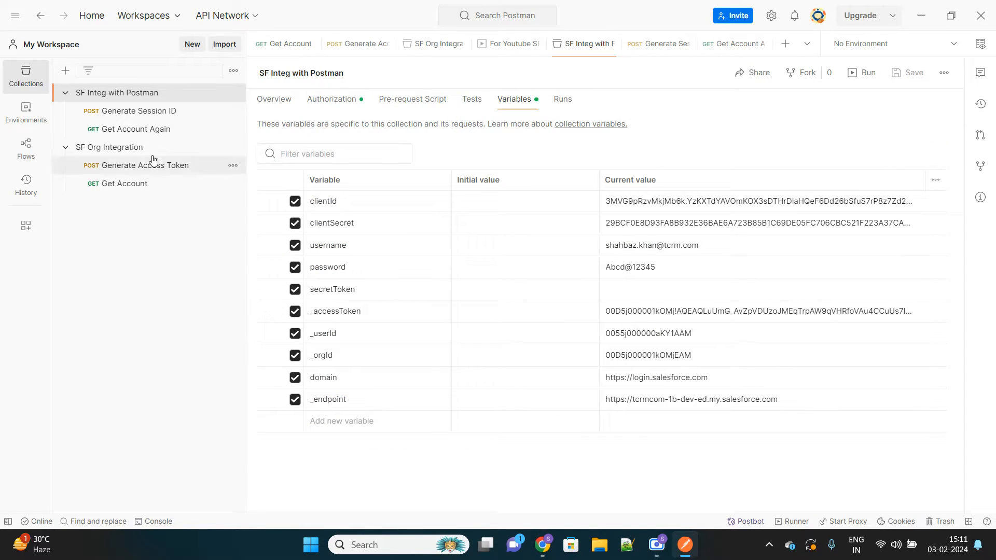
click(140, 129)
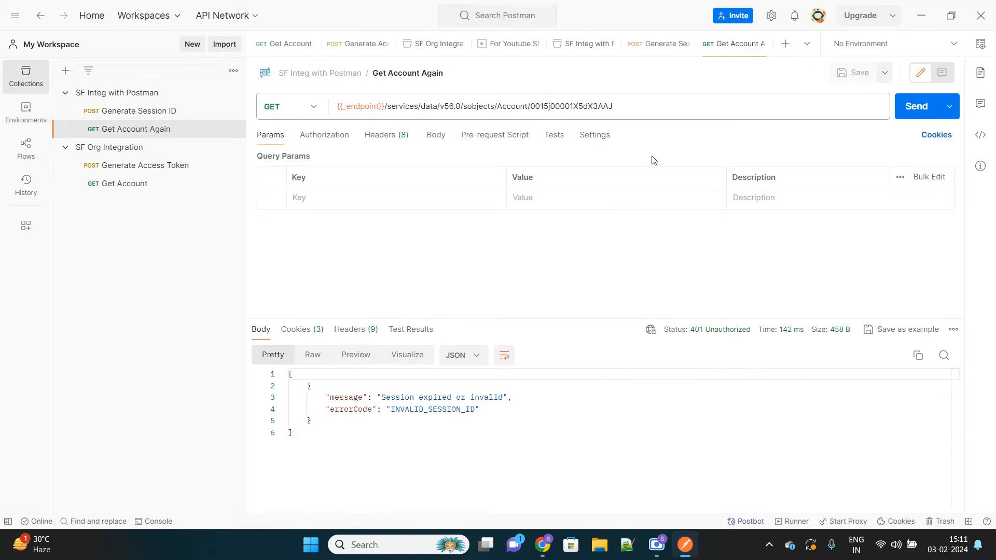
click(917, 108)
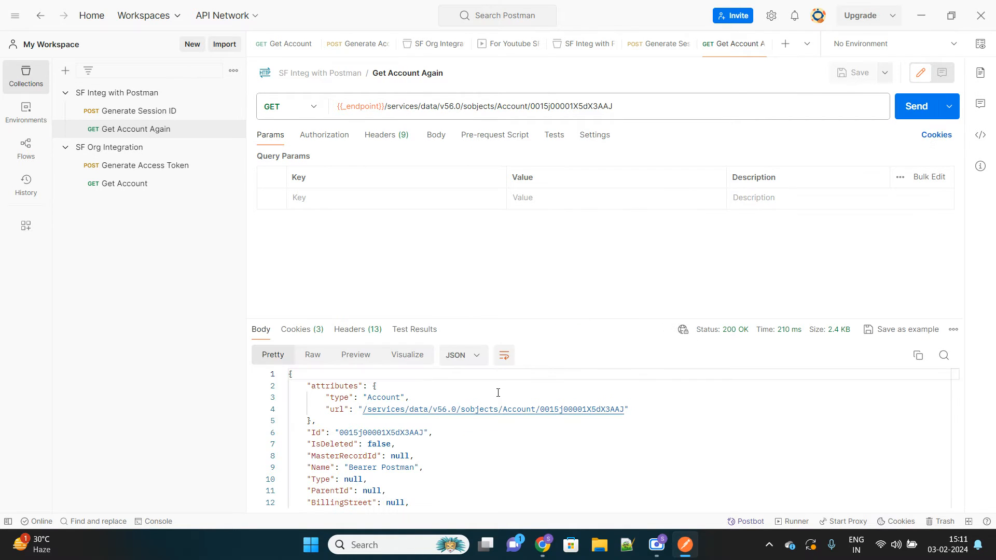
scroll(475, 446, down, 15)
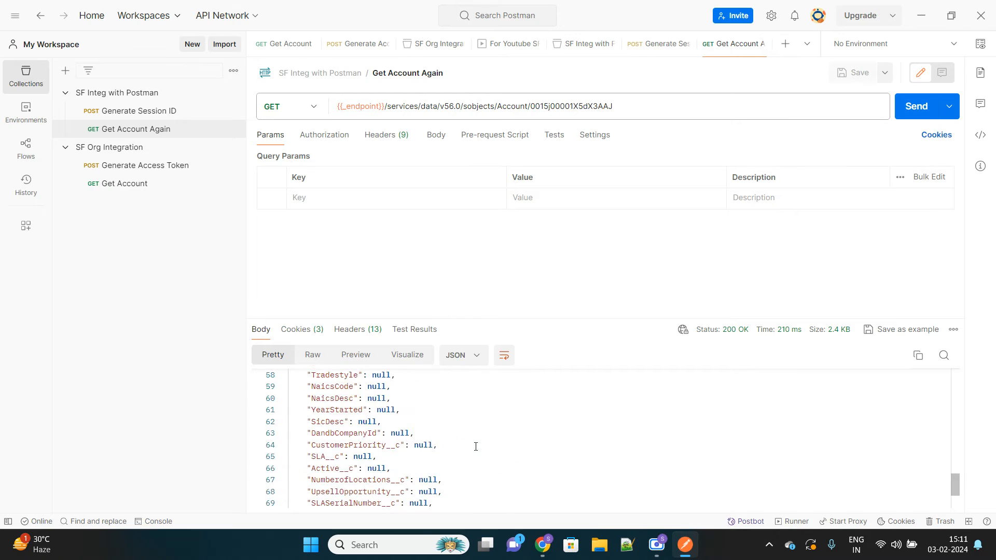
scroll(475, 446, up, 15)
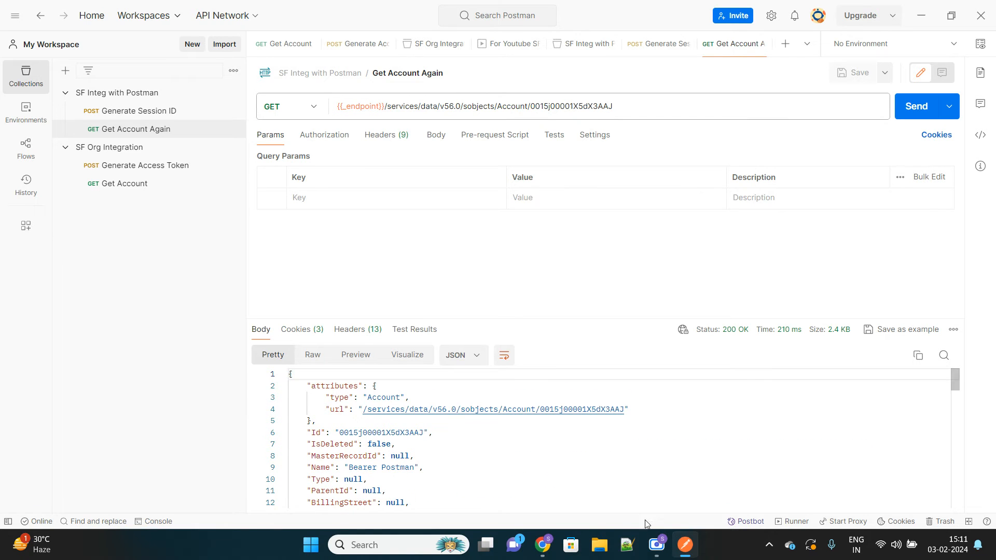
click(656, 544)
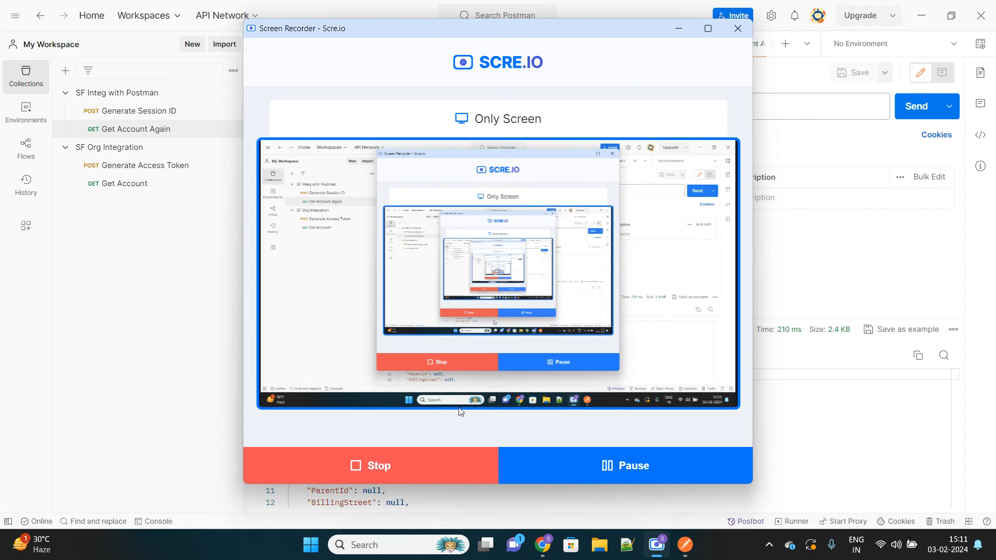